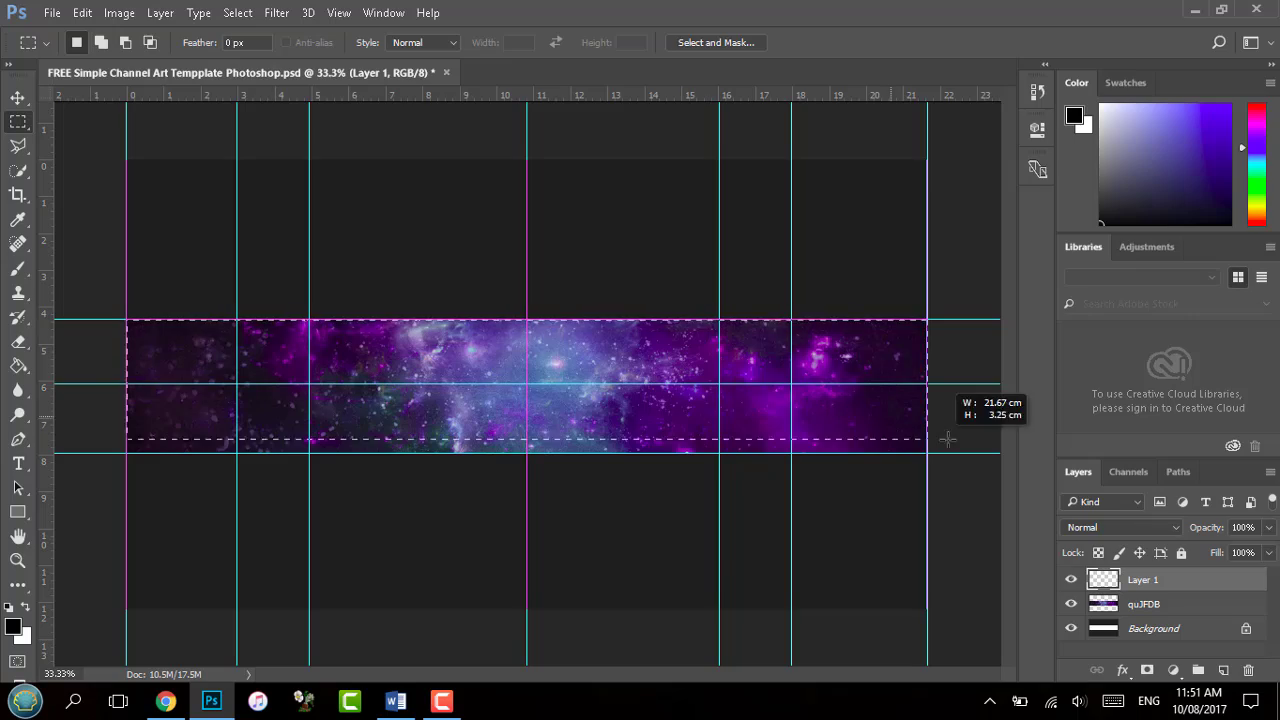
# Fill the selected banner strip on Layer 1 with black, deselect it, and reduce the layer's opacity so the galaxy shows through
pyautogui.press('g')
pyautogui.click(408, 390)
pyautogui.hotkey('ctrl', 'd')
pyautogui.press('m')
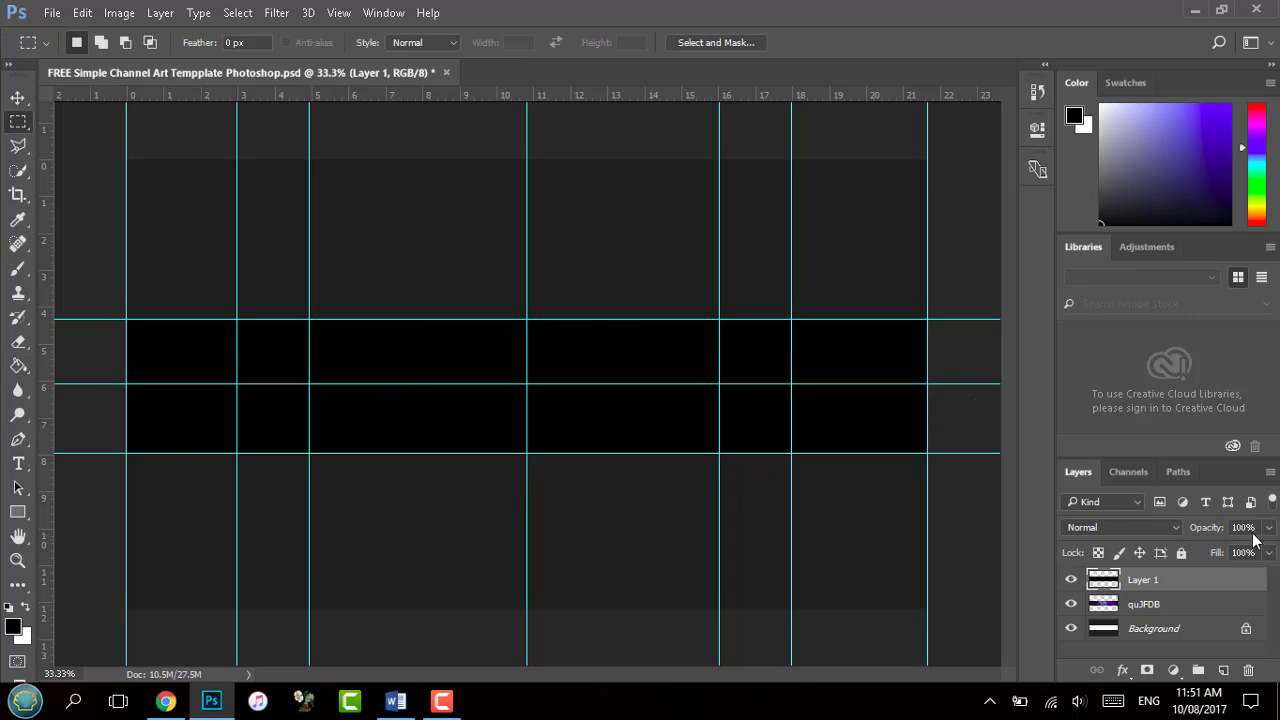
pyautogui.moveTo(1249, 552); pyautogui.dragTo(1239, 553)
# Switch to Chrome and search Google Images for "moon"
pyautogui.click(176, 708)
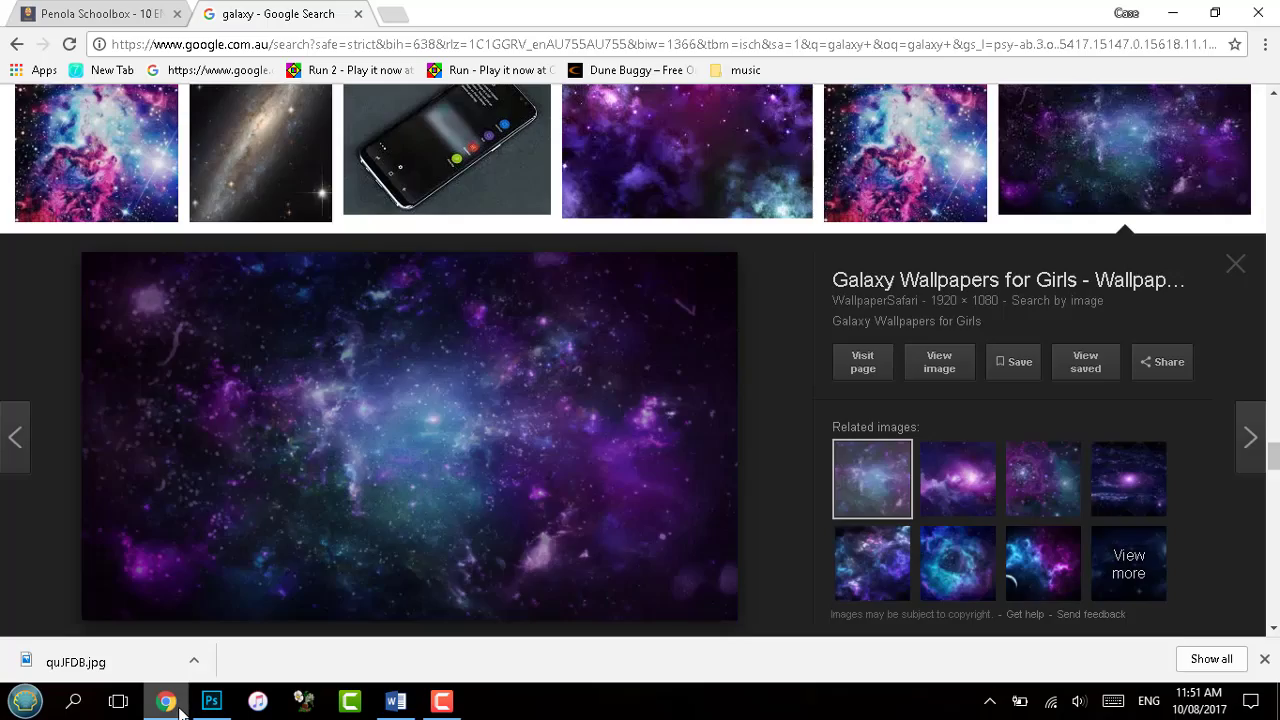
pyautogui.scroll(15, 640, 360)
pyautogui.moveTo(200, 124); pyautogui.dragTo(2, 144)
pyautogui.write('moon')
pyautogui.press('Return')
pyautogui.press('Return')
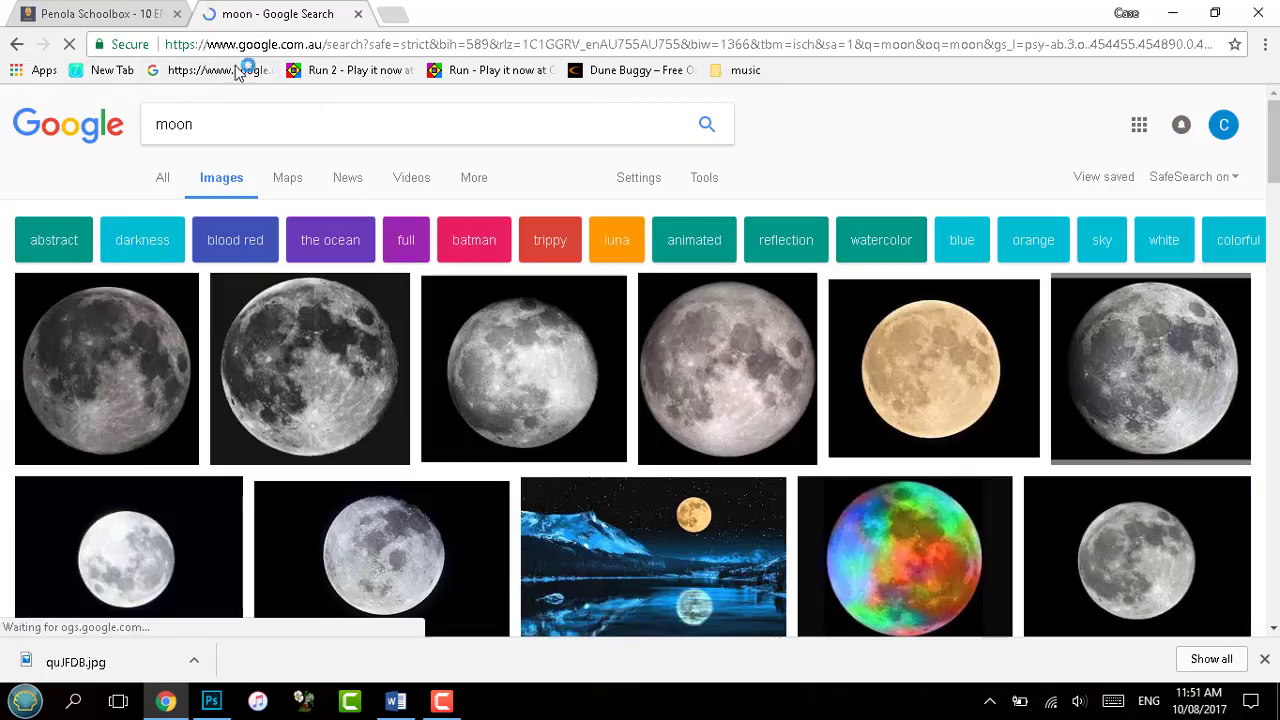
# Browse the moon images and narrow them to the "trippy" suggestion
pyautogui.scroll(-10, 640, 400)
pyautogui.scroll(10, 640, 400)
pyautogui.moveTo(200, 124); pyautogui.dragTo(2, 76)
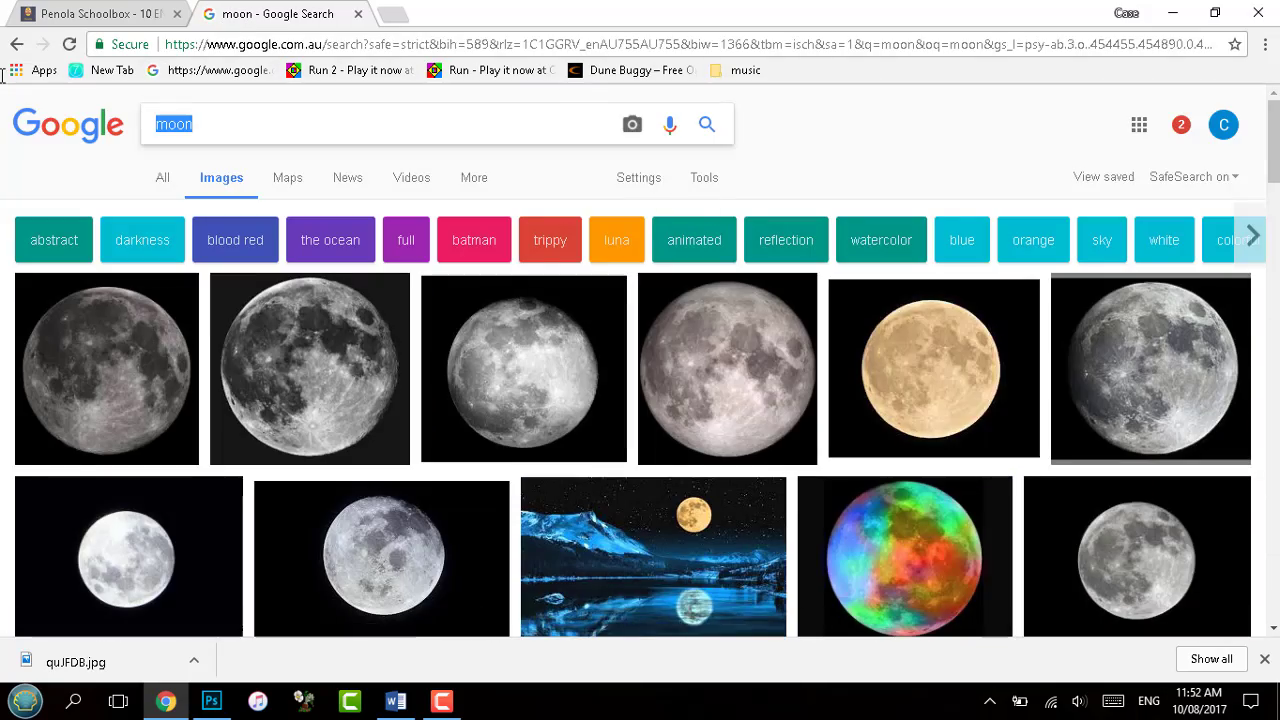
pyautogui.click(566, 241)
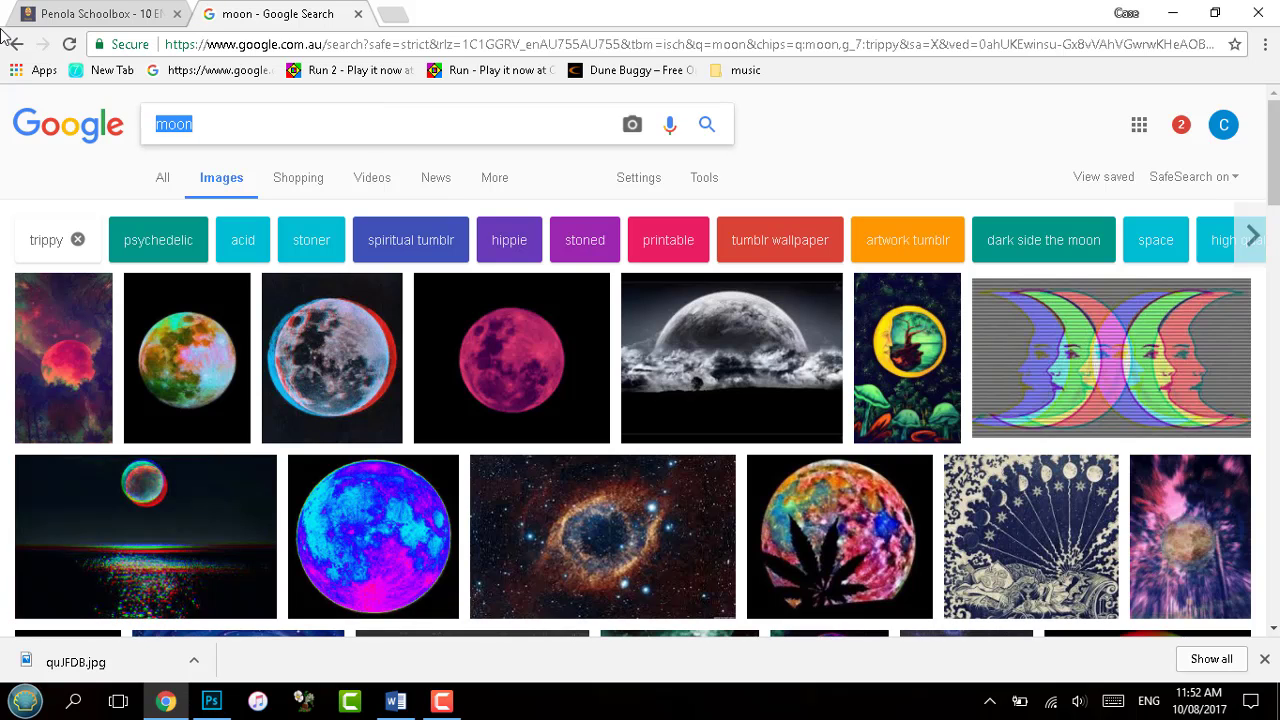
# Search Google Images for "galaxy moon" and browse the results for a suitable planet picture
pyautogui.write('galaxy moon')
pyautogui.press('Return')
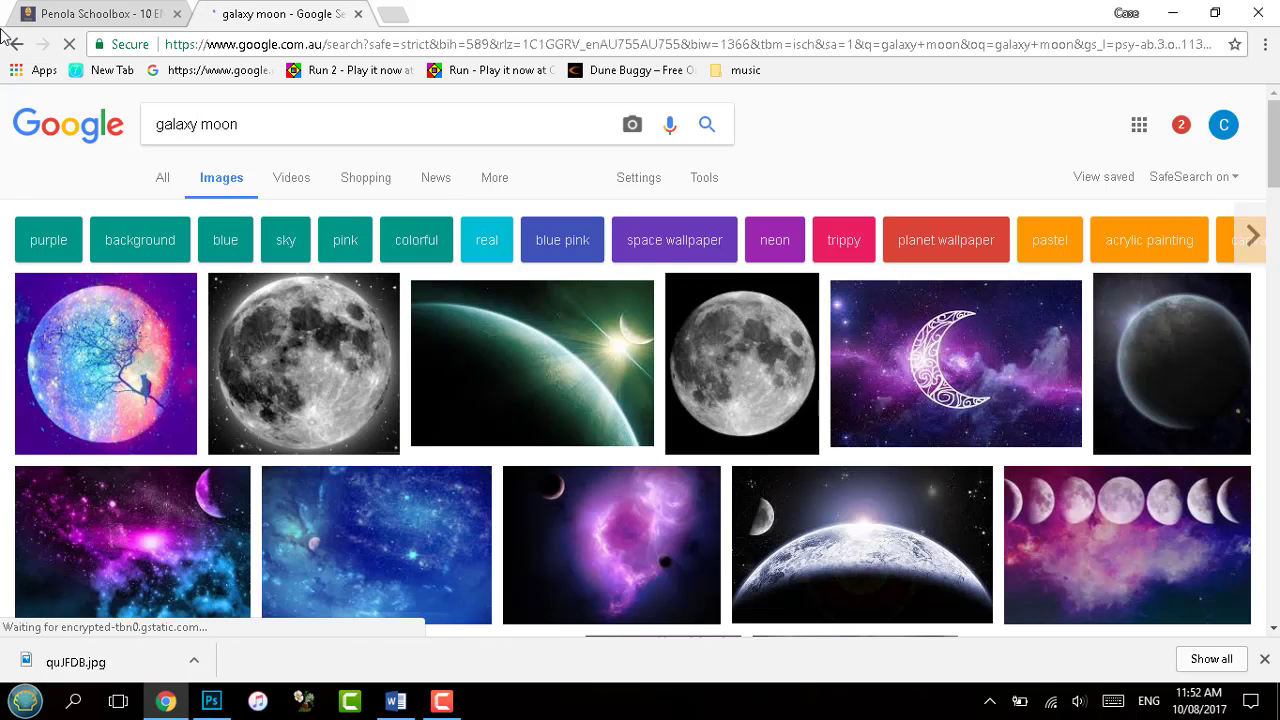
pyautogui.scroll(-5, 640, 400)
pyautogui.scroll(-3, 633, 360)
pyautogui.scroll(3, 633, 360)
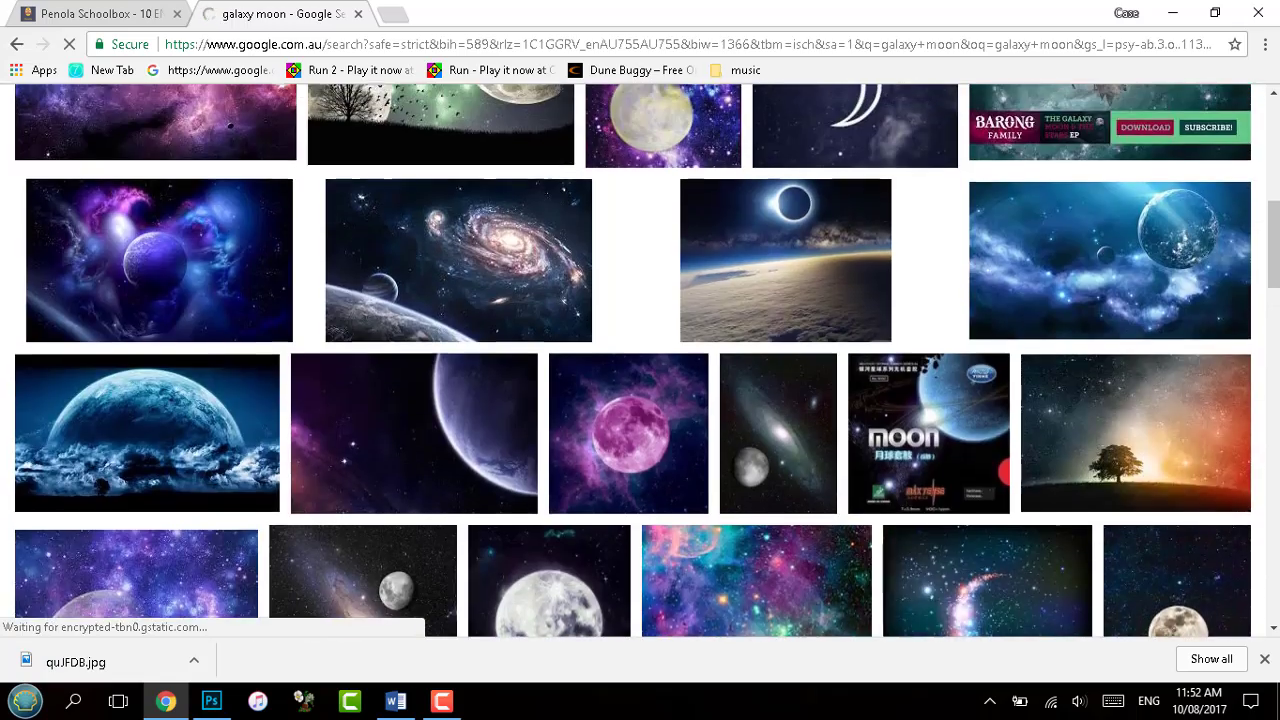
pyautogui.scroll(1, 633, 360)
pyautogui.scroll(-6, 633, 361)
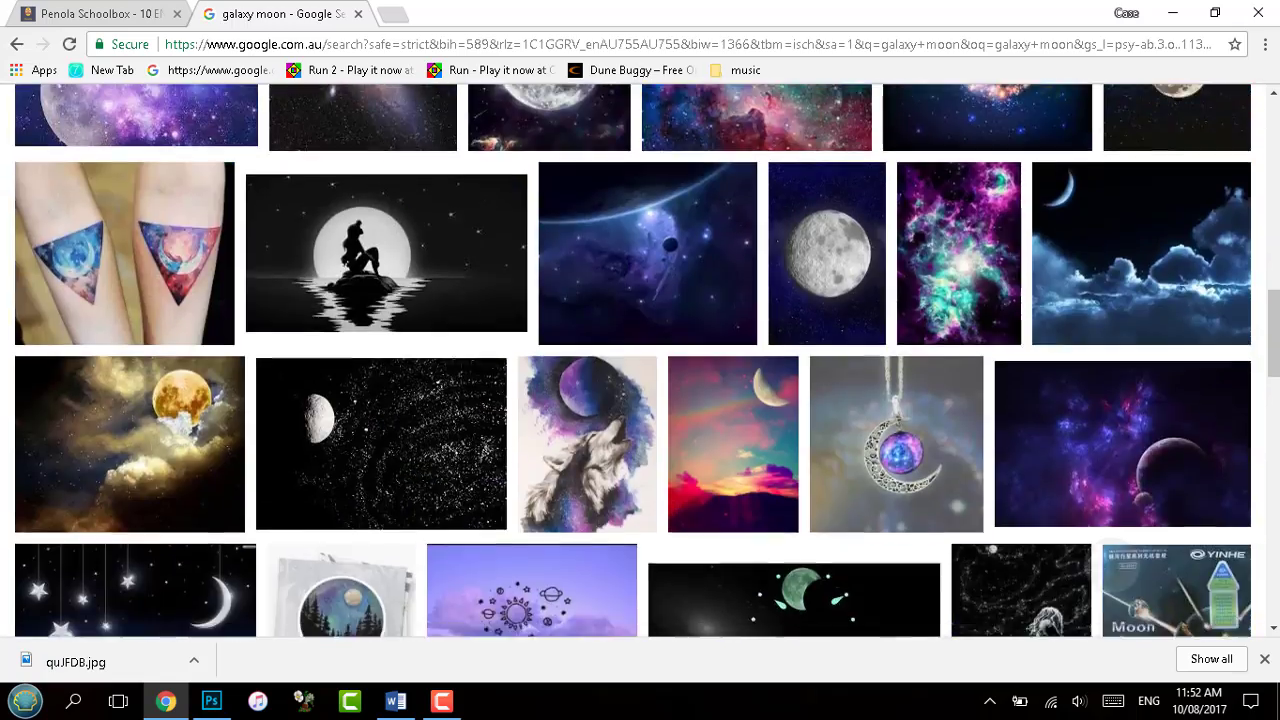
pyautogui.scroll(-4, 633, 361)
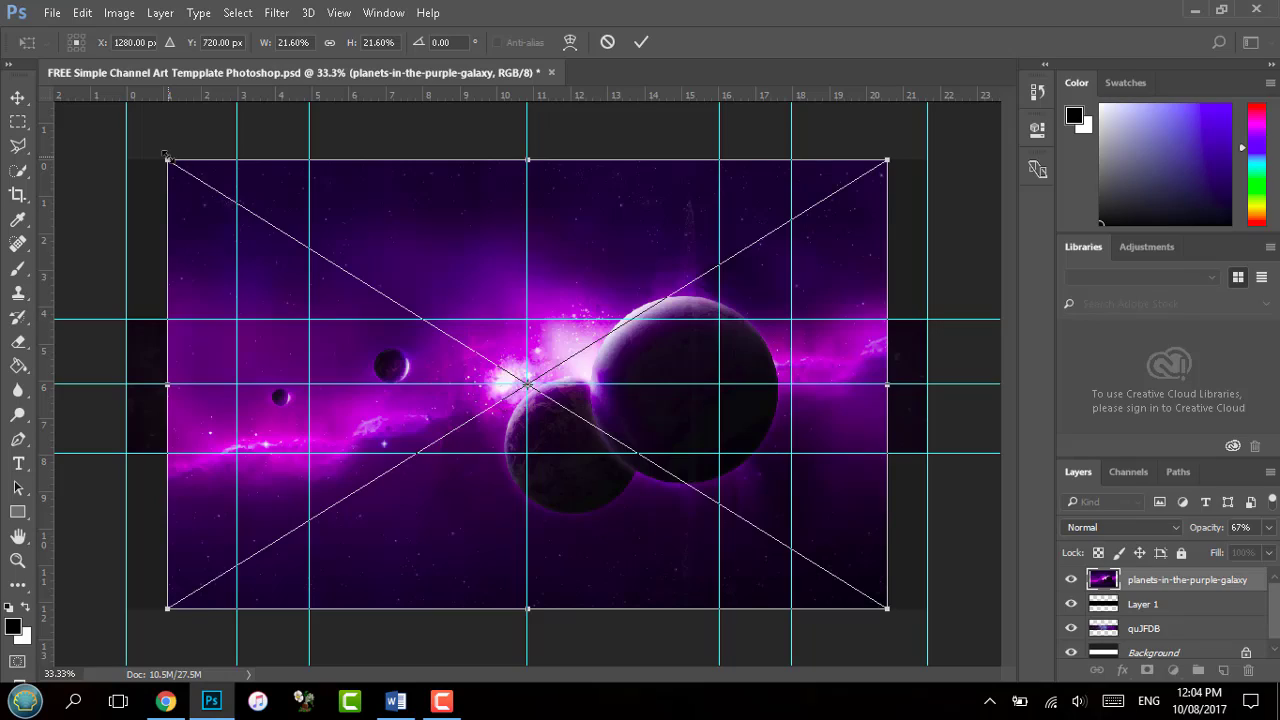
# Scale the planets-in-the-purple-galaxy image to about 9.12% width and 9.00% height, position it over the banner strip, and place it
pyautogui.moveTo(167, 158); pyautogui.dragTo(556, 420)
pyautogui.moveTo(640, 572); pyautogui.dragTo(523, 460)
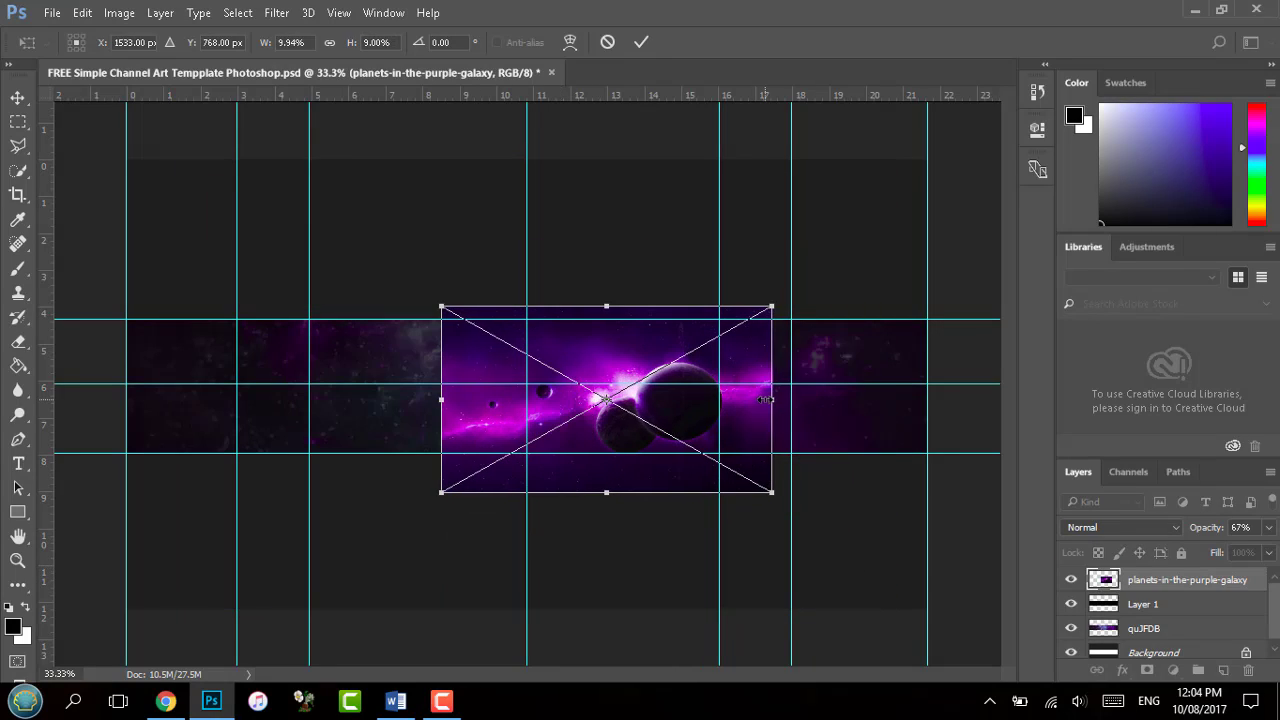
pyautogui.moveTo(770, 399); pyautogui.dragTo(744, 399)
pyautogui.moveTo(693, 410); pyautogui.dragTo(688, 397)
pyautogui.rightClick(690, 398)
pyautogui.click(786, 108)
# Enlarge the planets image to about 12.67% width and 12.87% height and reposition it over the banner strip
pyautogui.hotkey('ctrl', 't')
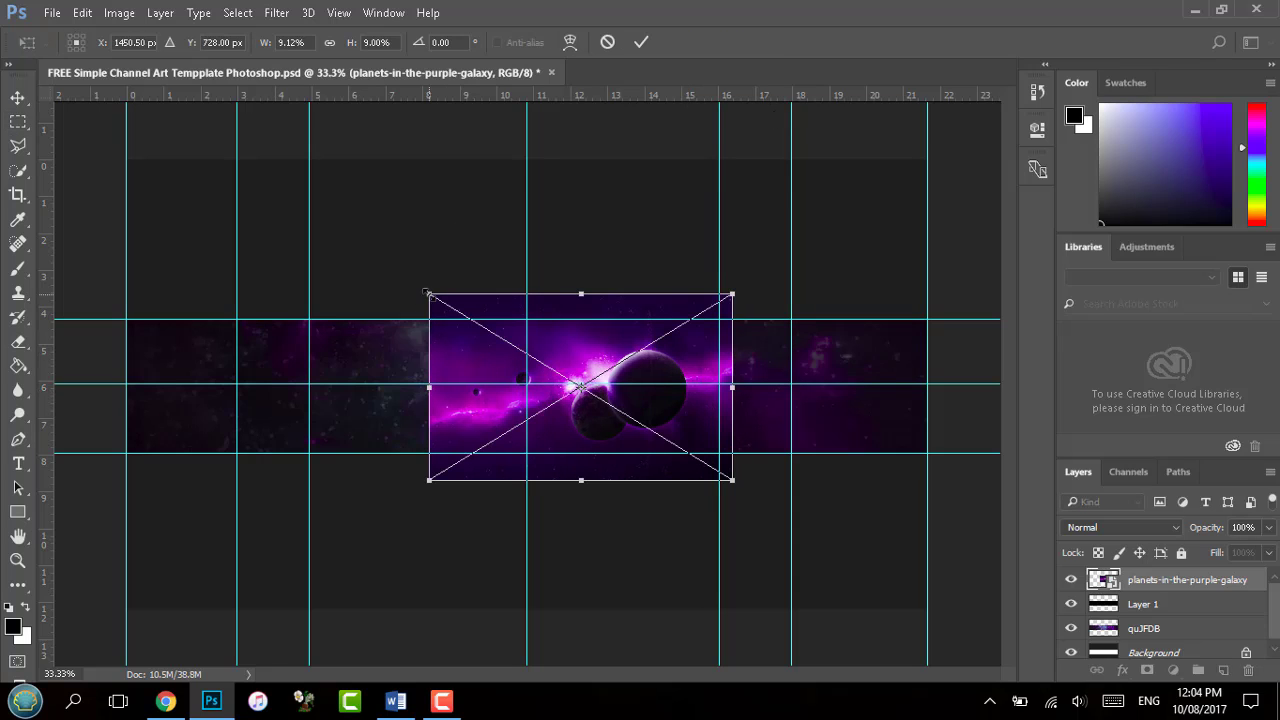
pyautogui.moveTo(433, 294); pyautogui.dragTo(357, 214)
pyautogui.moveTo(357, 346); pyautogui.dragTo(314, 346)
pyautogui.moveTo(496, 365); pyautogui.dragTo(517, 392)
# Try the planets image flipped horizontally and shifted sideways, and flip it back to its original orientation
pyautogui.rightClick(514, 388)
pyautogui.click(609, 649)
pyautogui.moveTo(569, 434); pyautogui.dragTo(703, 436)
pyautogui.rightClick(703, 436)
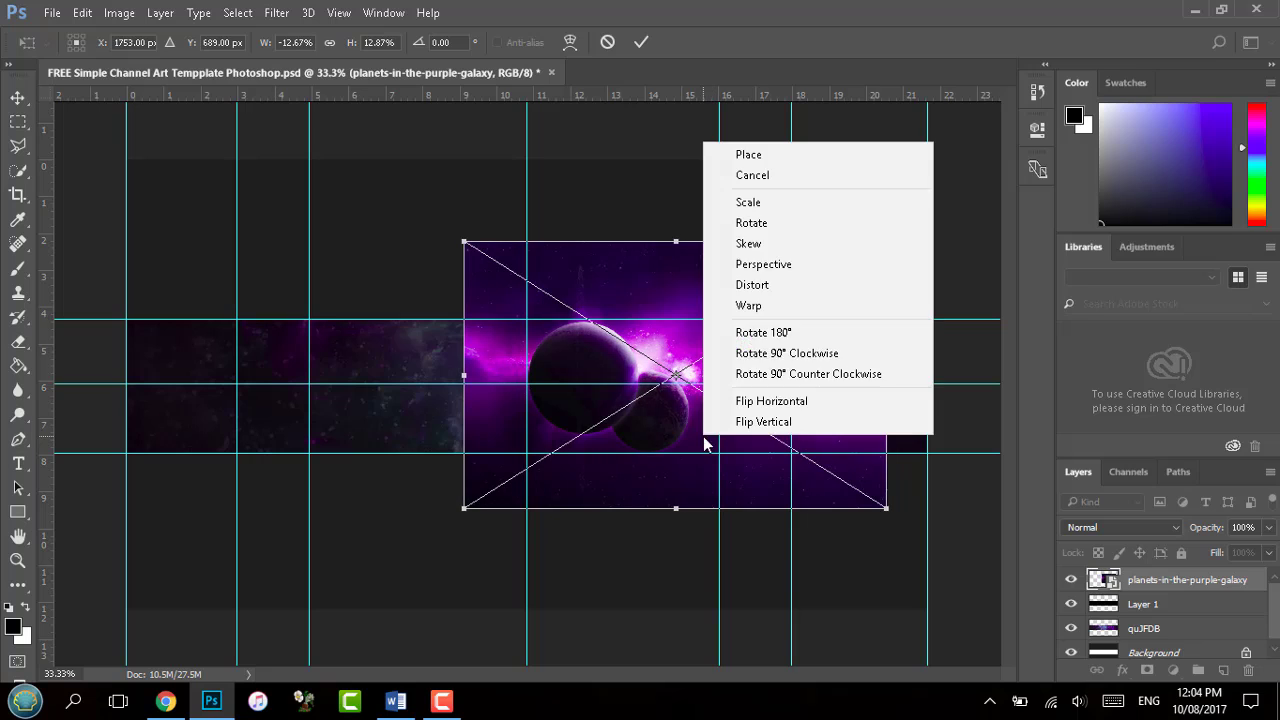
pyautogui.click(811, 400)
# Move the planets image to about X 1366 px, Y 692 px near the banner's centre and commit the transform
pyautogui.moveTo(635, 396); pyautogui.dragTo(512, 396)
pyautogui.rightClick(677, 411)
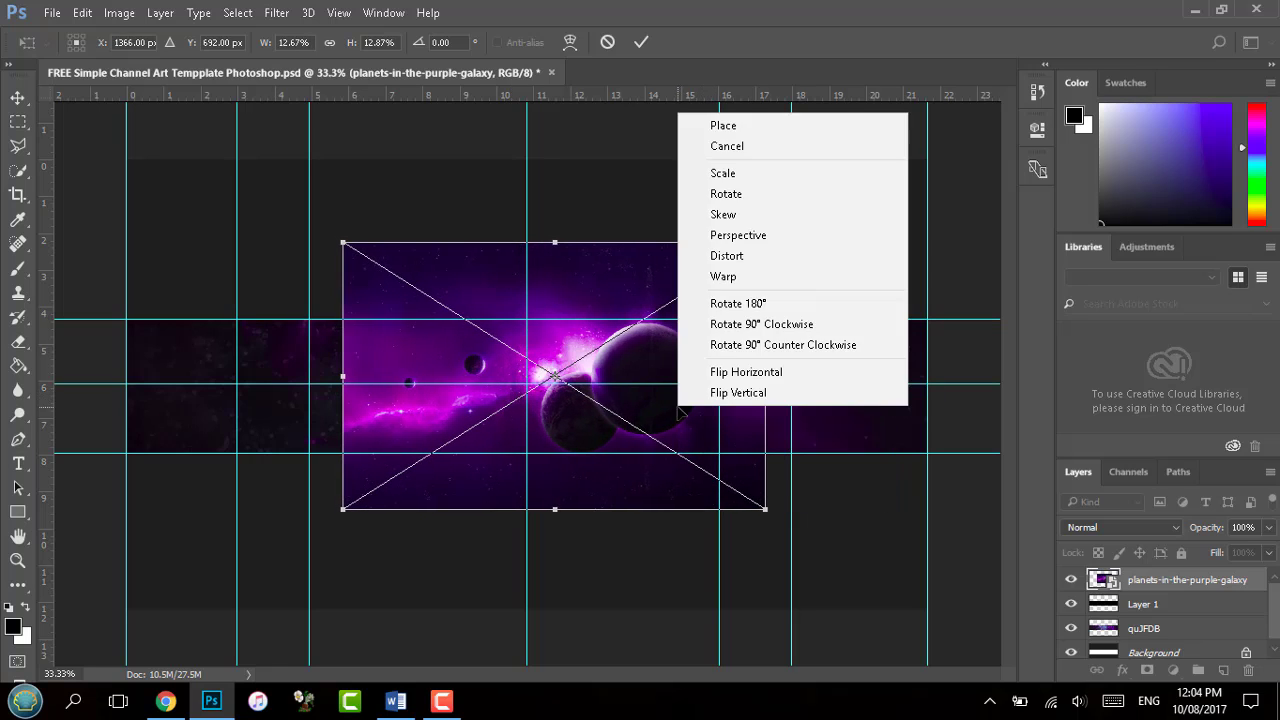
pyautogui.click(724, 125)
# Rasterize the planets layer and delete the parts of the image extending above and below the banner strip's guides
pyautogui.moveTo(283, 202); pyautogui.dragTo(859, 319)
pyautogui.click(17, 341)
pyautogui.click(600, 280)
pyautogui.click(614, 289)
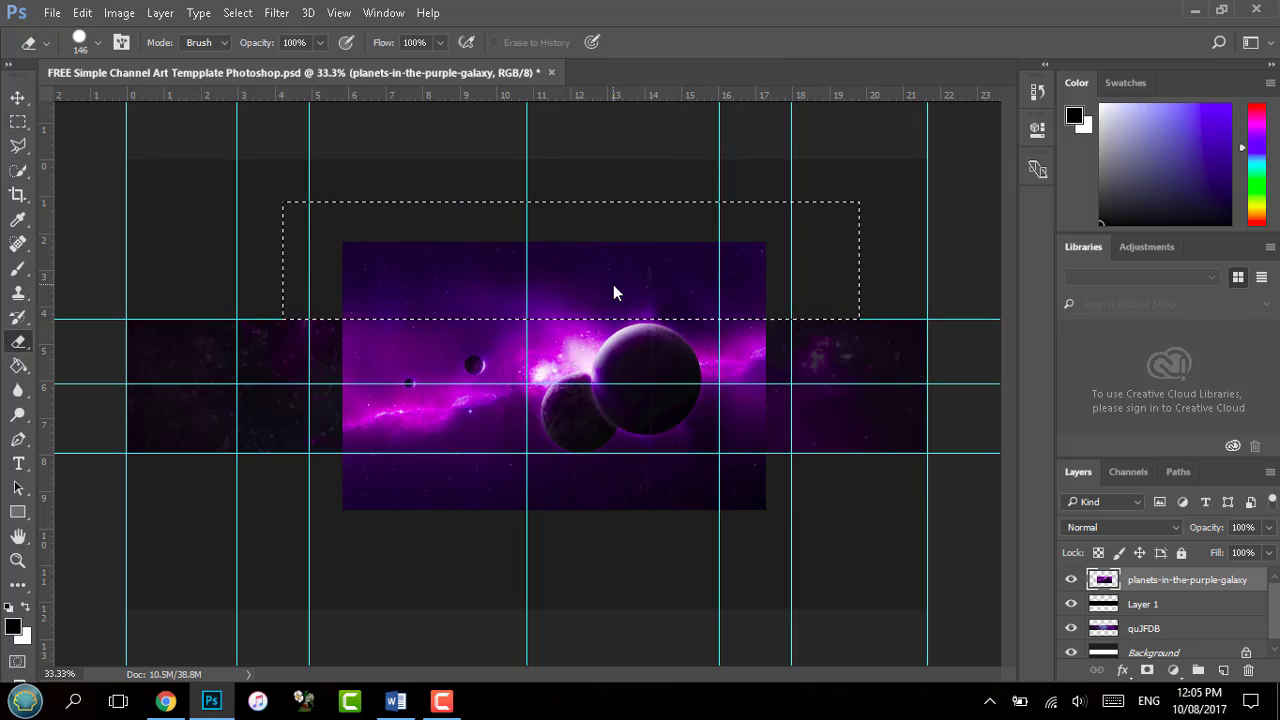
pyautogui.press('Delete')
pyautogui.click(17, 122)
pyautogui.moveTo(791, 586); pyautogui.dragTo(289, 454)
pyautogui.press('Delete')
pyautogui.click(222, 244)
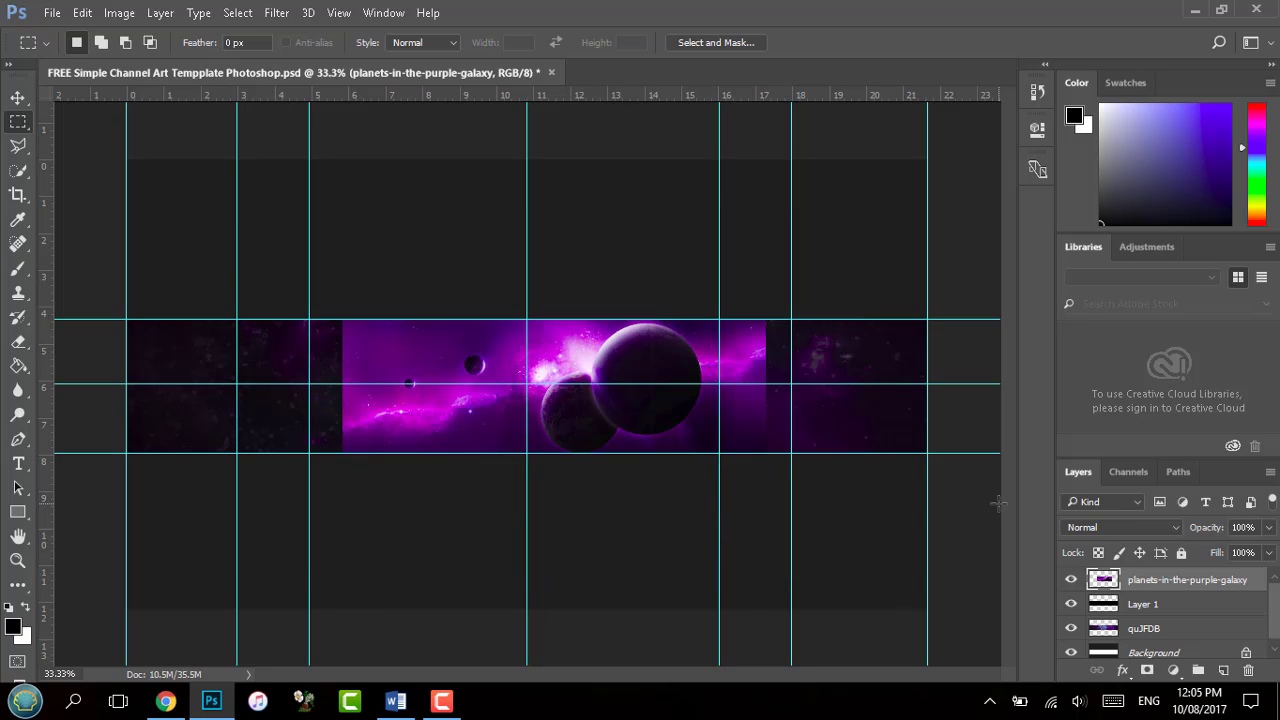
# Select the two large planets and two small ones with Quick Selection and copy them to a new layer
pyautogui.click(17, 560)
pyautogui.moveTo(715, 343); pyautogui.dragTo(800, 357)
pyautogui.moveTo(512, 408); pyautogui.dragTo(680, 410)
pyautogui.hotkey('ctrl', '0')
pyautogui.press('w')
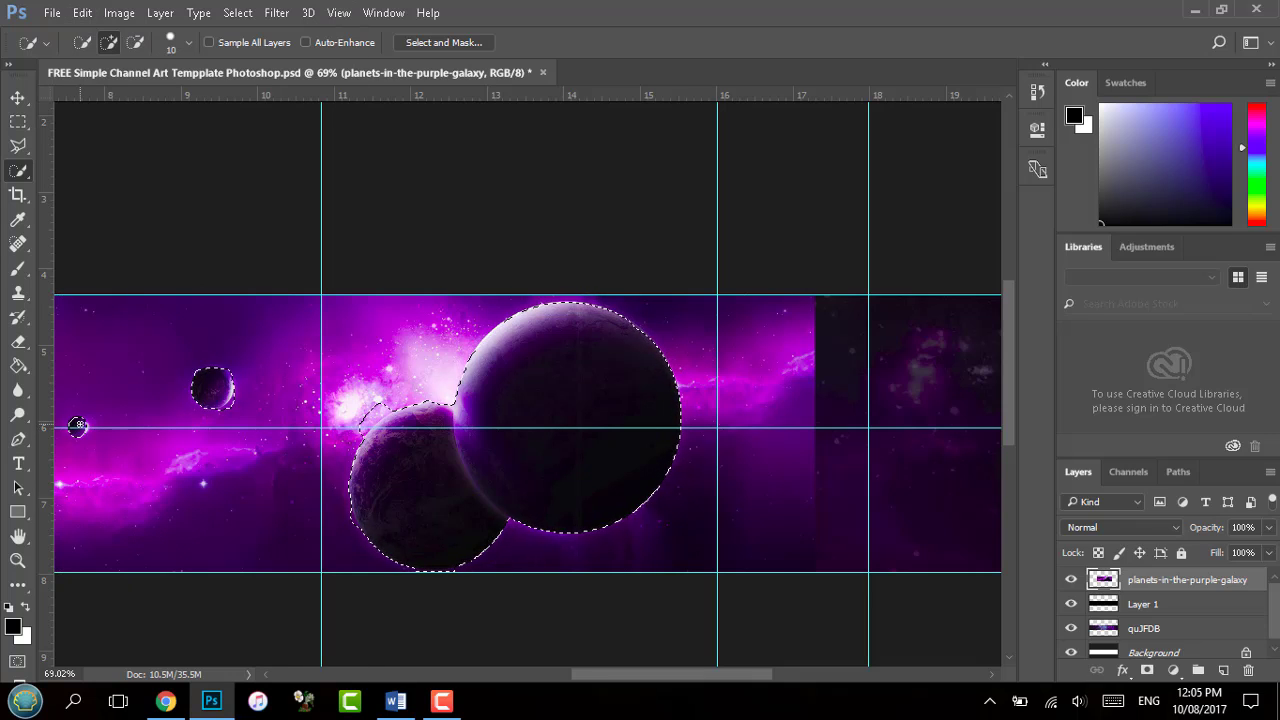
pyautogui.rightClick(72, 428)
pyautogui.click(130, 181)
# Toggle the planets-in-the-purple-galaxy layer's visibility to compare the cut-out planets with the full image
pyautogui.click(1071, 604)
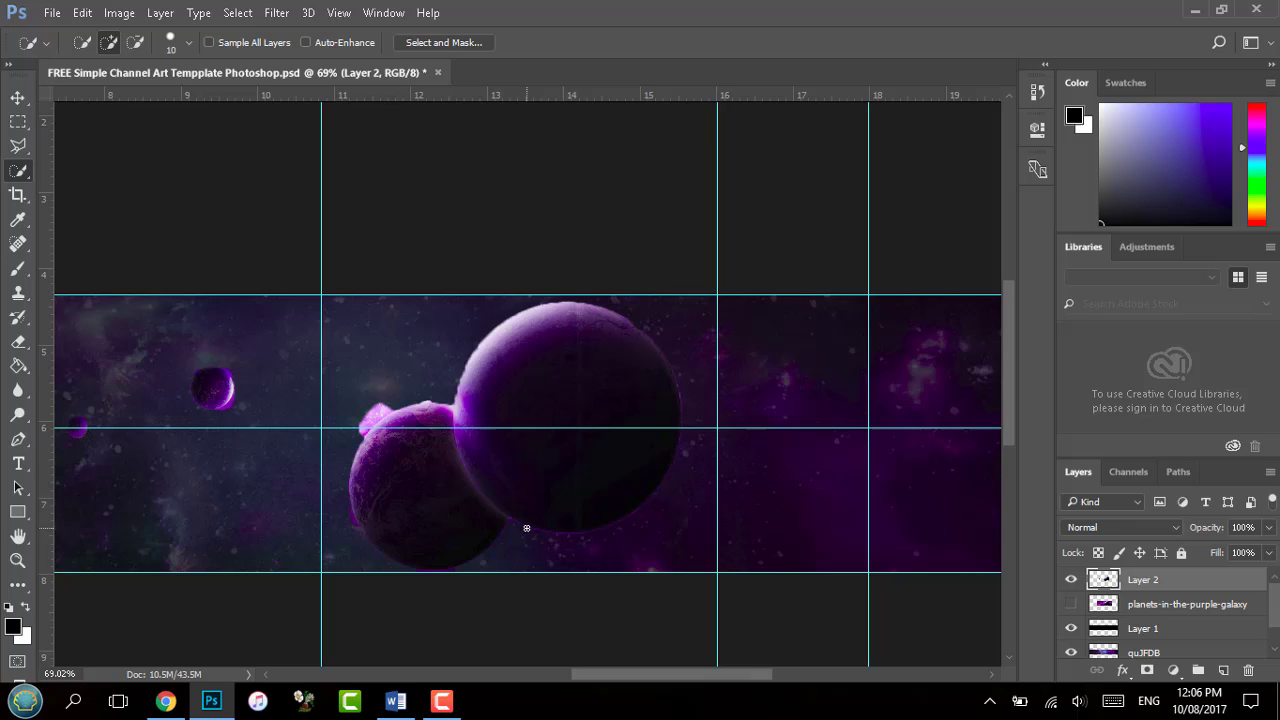
pyautogui.click(17, 561)
pyautogui.moveTo(496, 386); pyautogui.dragTo(491, 414)
pyautogui.click(1070, 604)
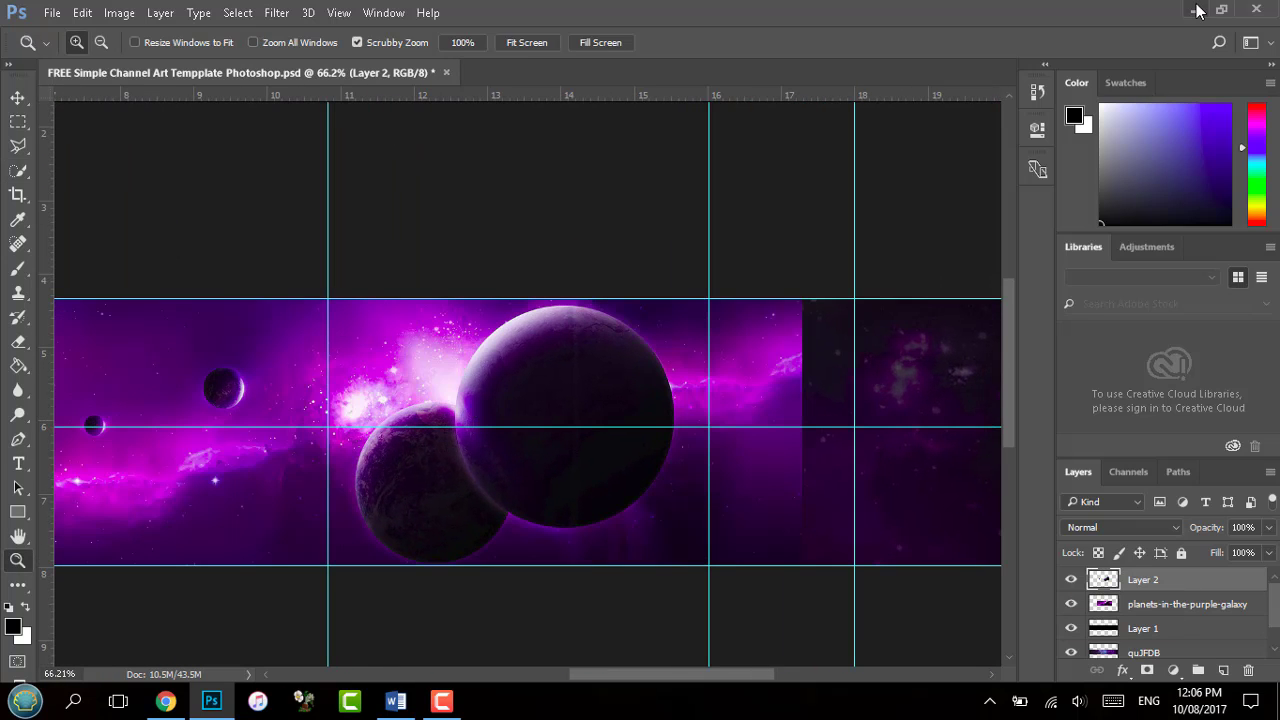
pyautogui.click(1070, 605)
pyautogui.click(1070, 605)
# Hide Layer 2 and add a layer mask to the planets-in-the-purple-galaxy layer
pyautogui.click(1069, 580)
pyautogui.click(1103, 604)
pyautogui.moveTo(813, 321); pyautogui.dragTo(830, 352)
pyautogui.click(1147, 670)
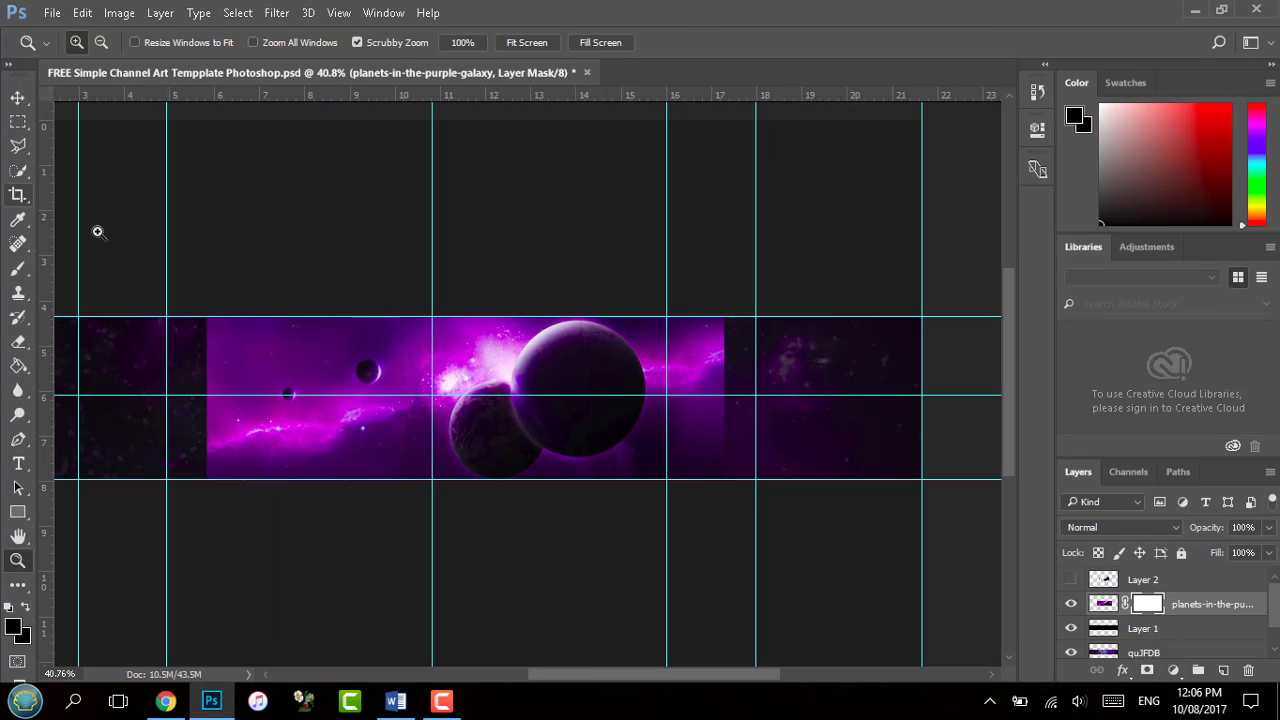
pyautogui.press('i')
pyautogui.click(731, 404)
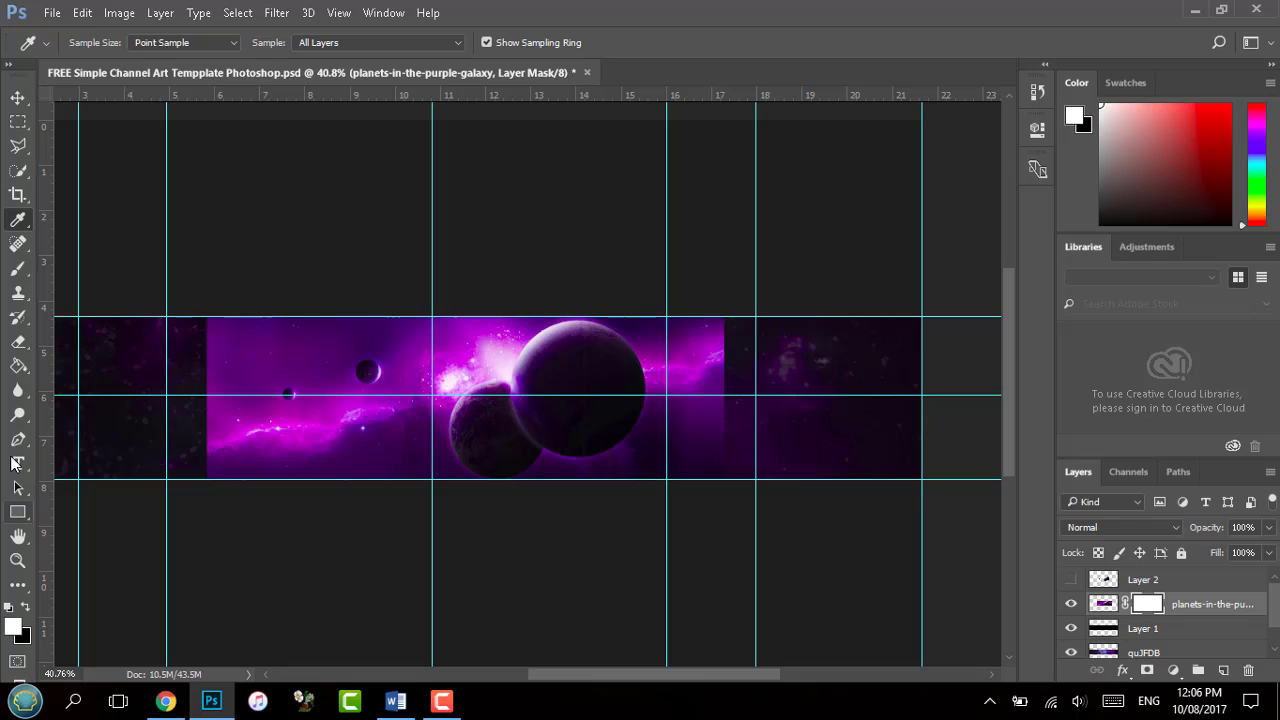
pyautogui.press('b')
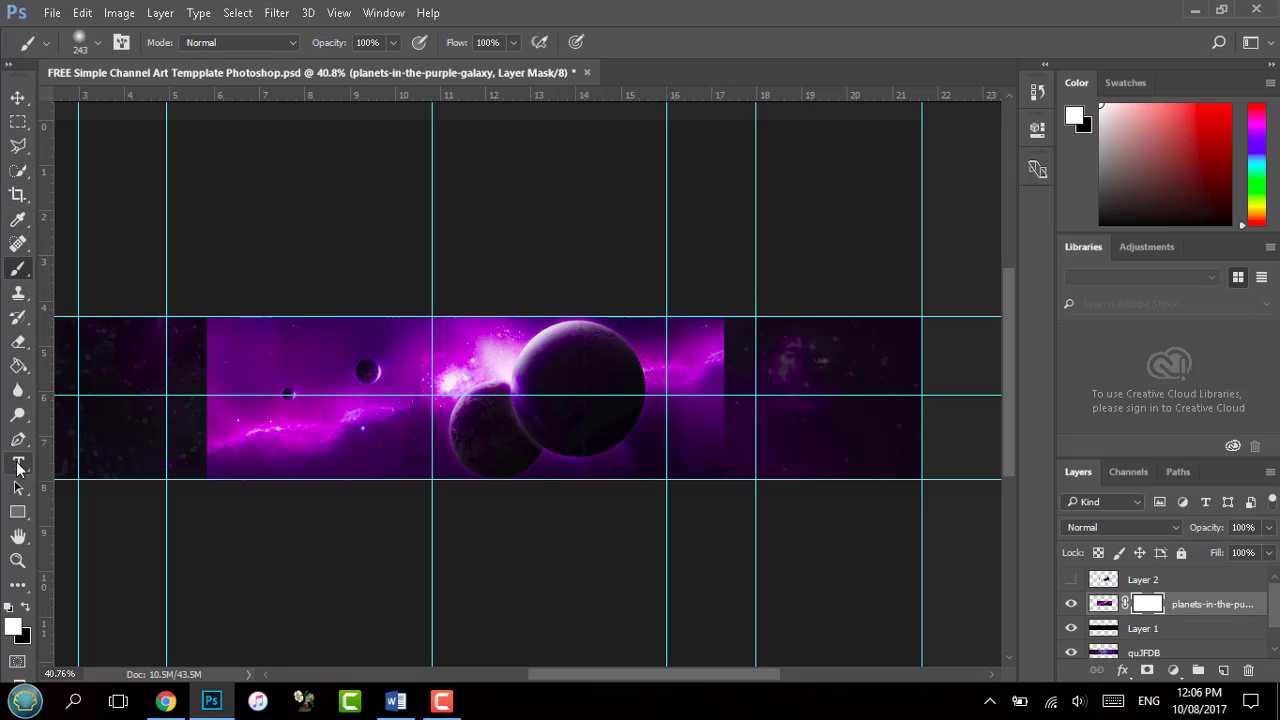
pyautogui.click(27, 214)
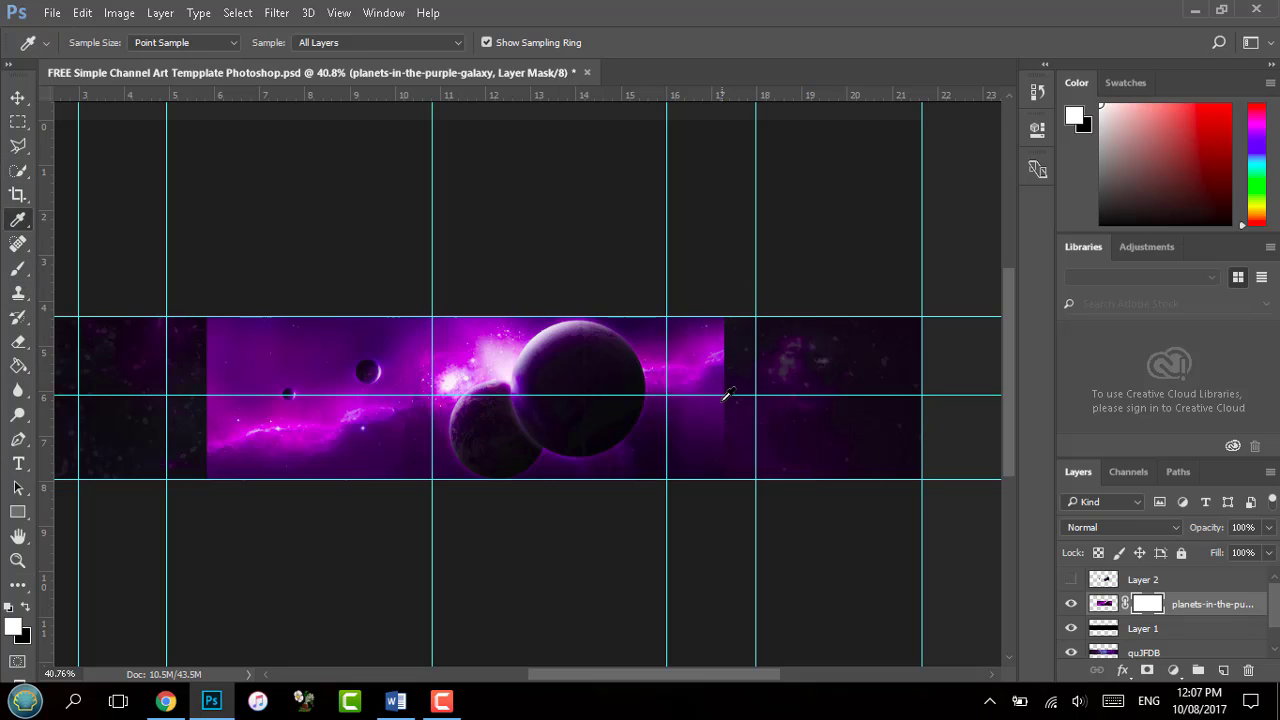
pyautogui.moveTo(736, 378)
pyautogui.mouseDown()
pyautogui.moveTo(181, 451)
pyautogui.moveTo(820, 462)
pyautogui.mouseUp()
pyautogui.click(692, 390)
pyautogui.click(718, 385)
# Open the planets layer's mask in Select and Mask and accept it with the default settings
pyautogui.doubleClick(1147, 604)
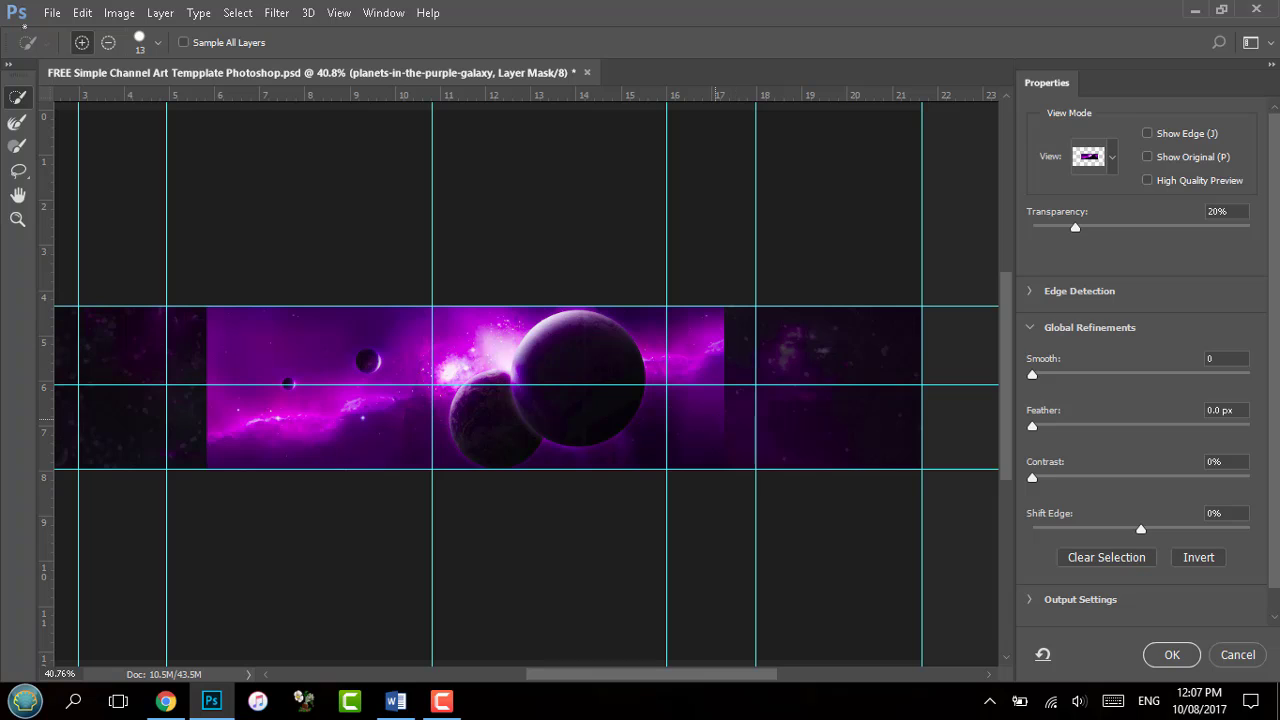
pyautogui.click(1170, 655)
pyautogui.moveTo(690, 400); pyautogui.dragTo(733, 372)
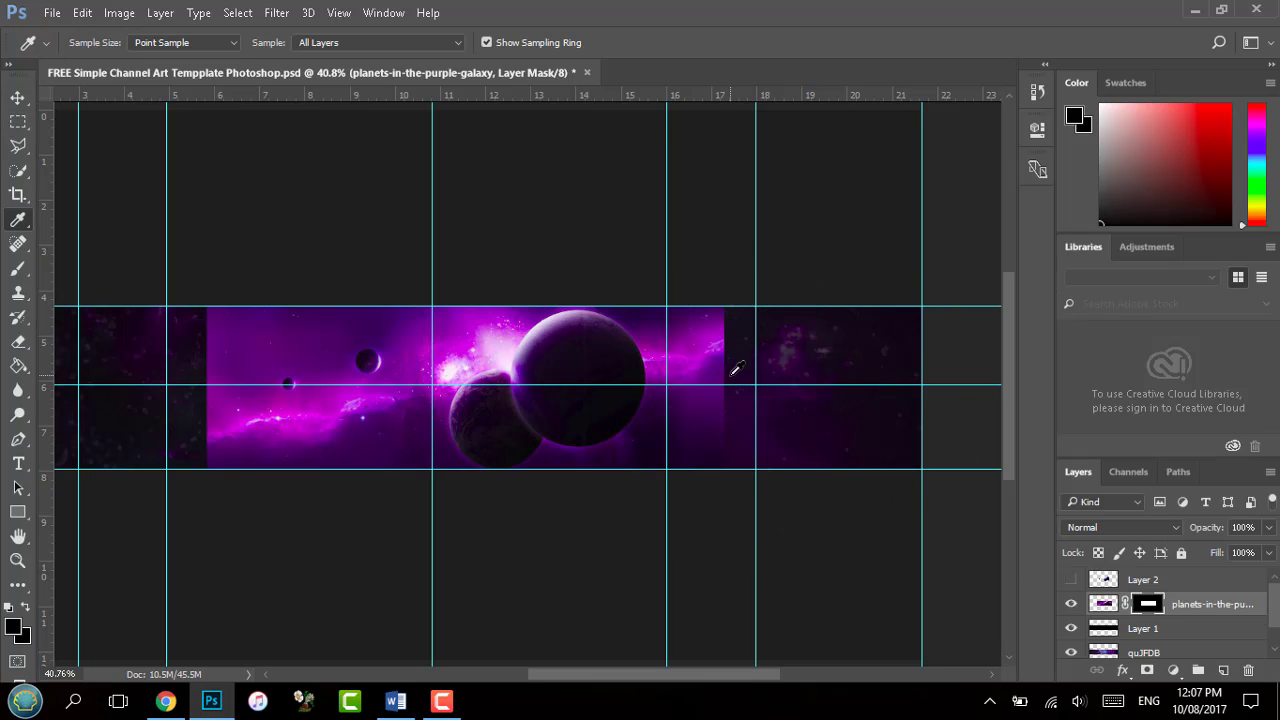
# Paint black on the planets layer's mask with 243 px and 75 px soft brushes to blend the image's sides into the galaxy background
pyautogui.click(18, 268)
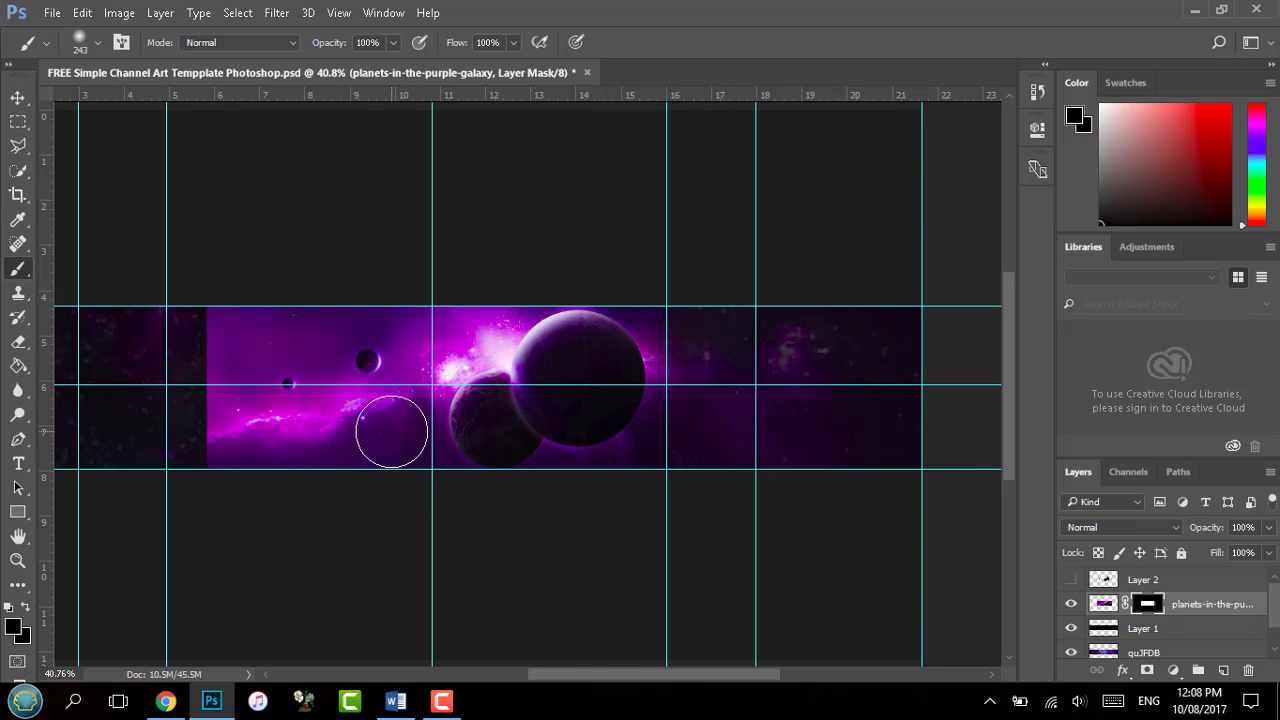
pyautogui.moveTo(391, 429)
pyautogui.mouseDown()
pyautogui.moveTo(241, 444)
pyautogui.moveTo(235, 427)
pyautogui.moveTo(203, 417)
pyautogui.moveTo(239, 333)
pyautogui.moveTo(311, 308)
pyautogui.moveTo(307, 439)
pyautogui.moveTo(266, 433)
pyautogui.moveTo(217, 464)
pyautogui.mouseUp()
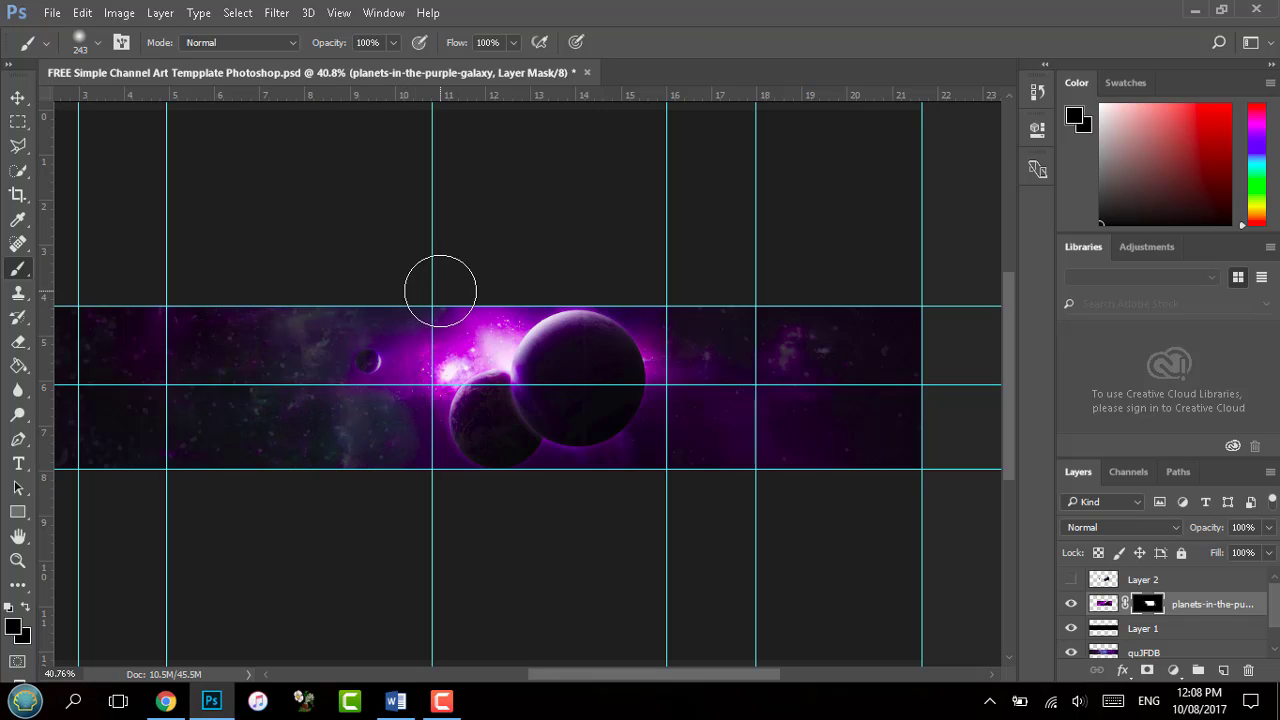
pyautogui.click(80, 42)
pyautogui.moveTo(385, 430); pyautogui.dragTo(418, 345)
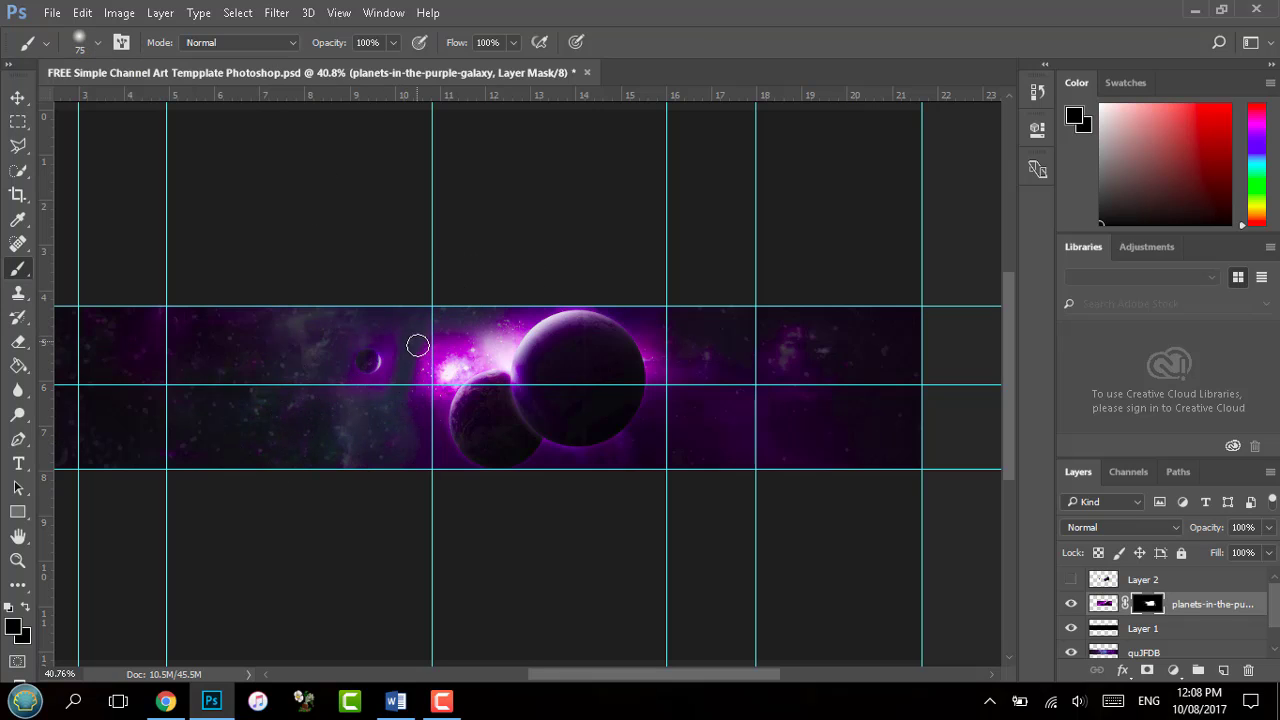
pyautogui.click(1196, 10)
pyautogui.click(211, 701)
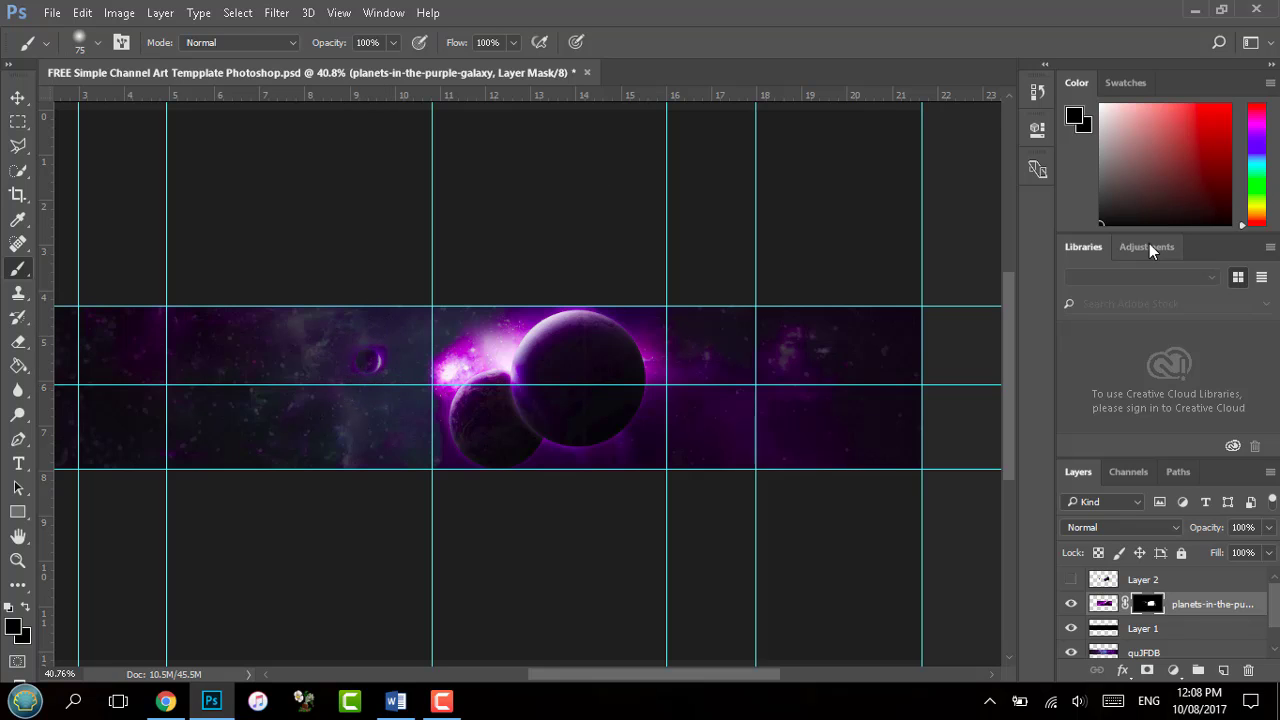
# Add the text "YOUR" in 24 pt Berlin Sans FB Demi on the left half of the banner, above the middle guide
pyautogui.click(17, 561)
pyautogui.moveTo(251, 579); pyautogui.dragTo(220, 579)
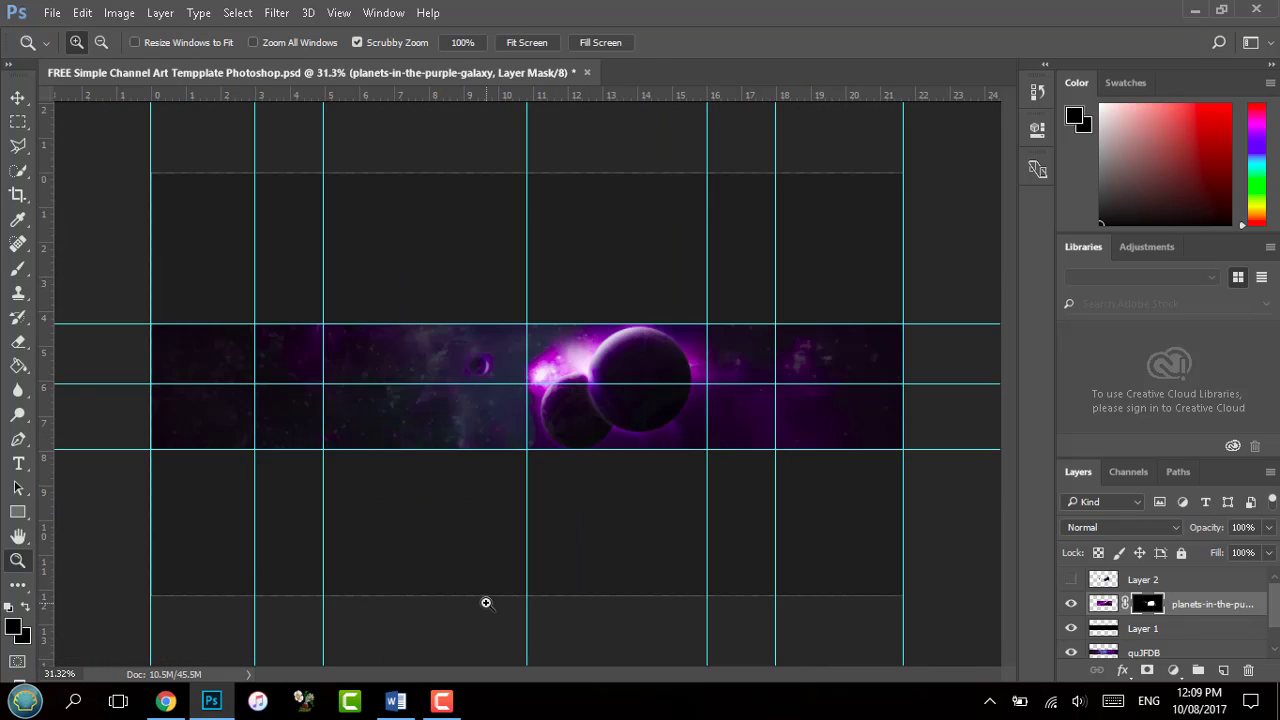
pyautogui.hotkey('ctrl', '0')
pyautogui.press('t')
pyautogui.click(329, 351)
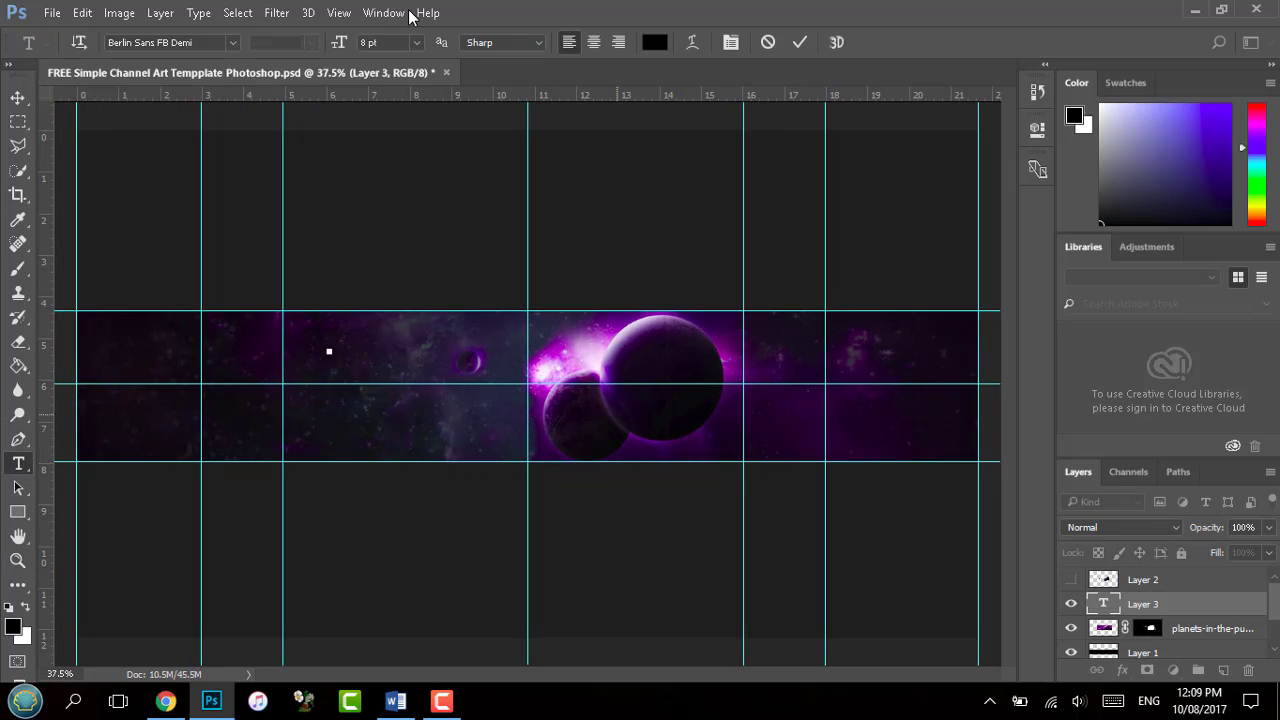
pyautogui.click(416, 42)
pyautogui.click(414, 338)
pyautogui.click(416, 42)
pyautogui.click(408, 276)
pyautogui.press('capslock')
pyautogui.write('YOUR')
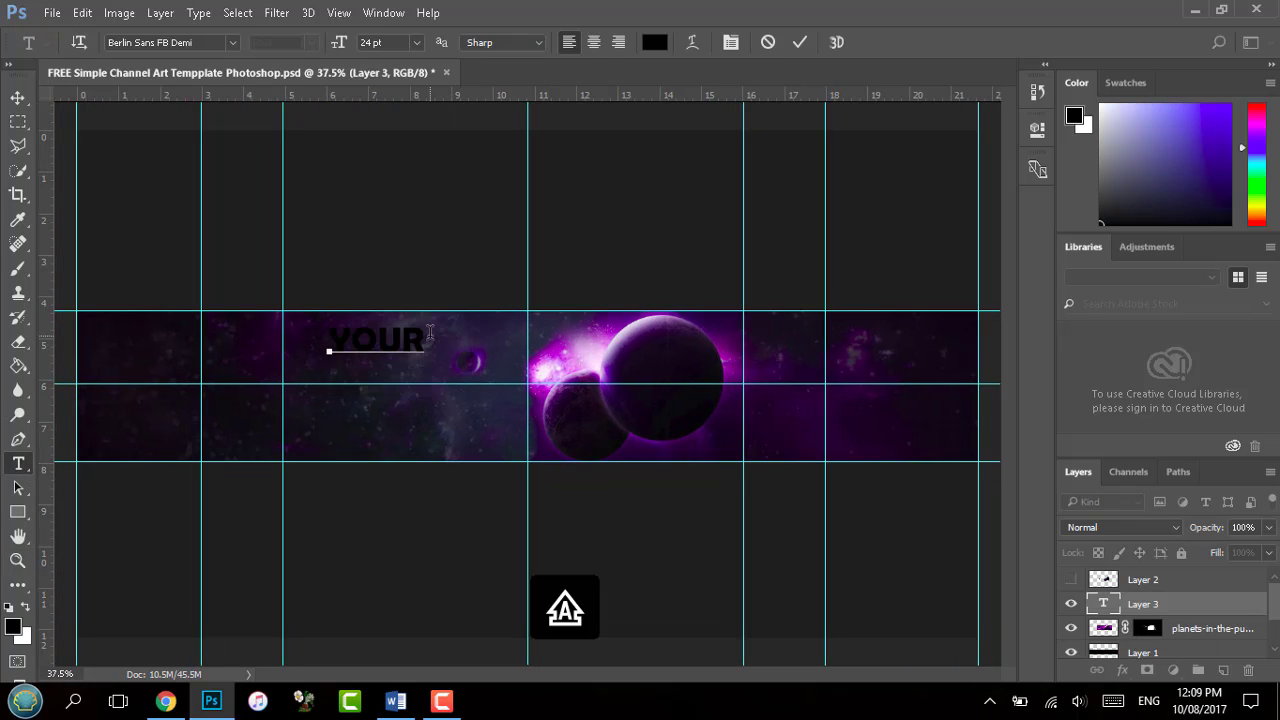
# Try a dark purple colour on the word "YOUR"
pyautogui.doubleClick(430, 333)
pyautogui.click(1261, 124)
pyautogui.click(1229, 155)
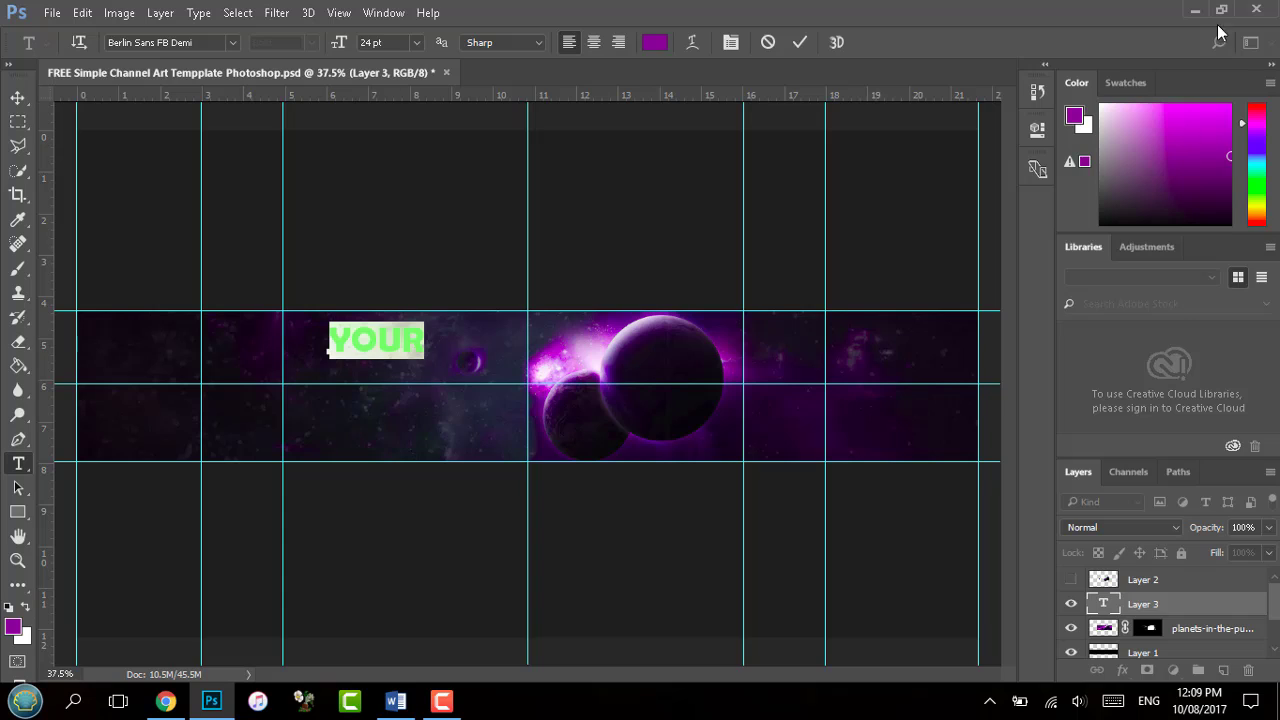
pyautogui.click(395, 700)
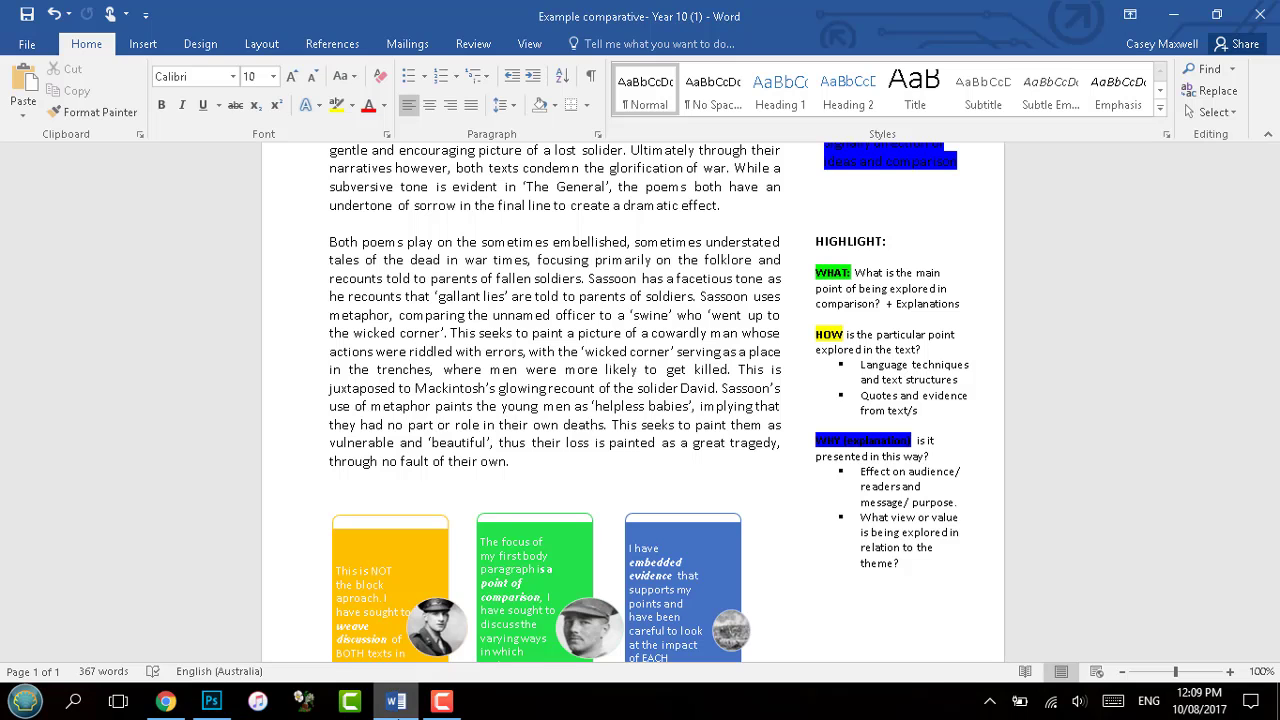
pyautogui.click(395, 700)
# Recolour the word "YOUR" white and shift it slightly down on the banner
pyautogui.moveTo(1103, 100); pyautogui.dragTo(1099, 101)
pyautogui.click(406, 341)
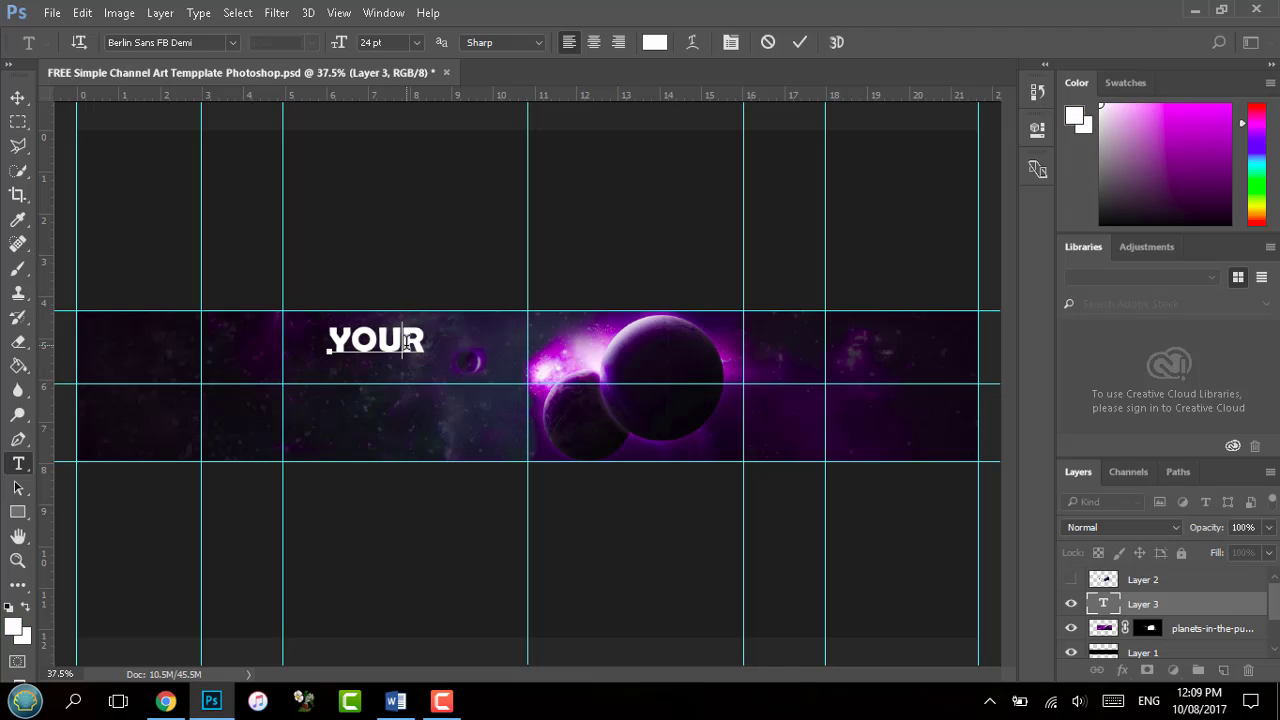
pyautogui.moveTo(425, 382)
pyautogui.mouseDown()
pyautogui.moveTo(328, 350)
pyautogui.moveTo(448, 380)
pyautogui.mouseUp()
# Try a muted purple and a bright blue colour on the word "YOUR"
pyautogui.click(1101, 156)
pyautogui.click(431, 358)
pyautogui.rightClick(426, 352)
pyautogui.hotkey('ctrl', 'a')
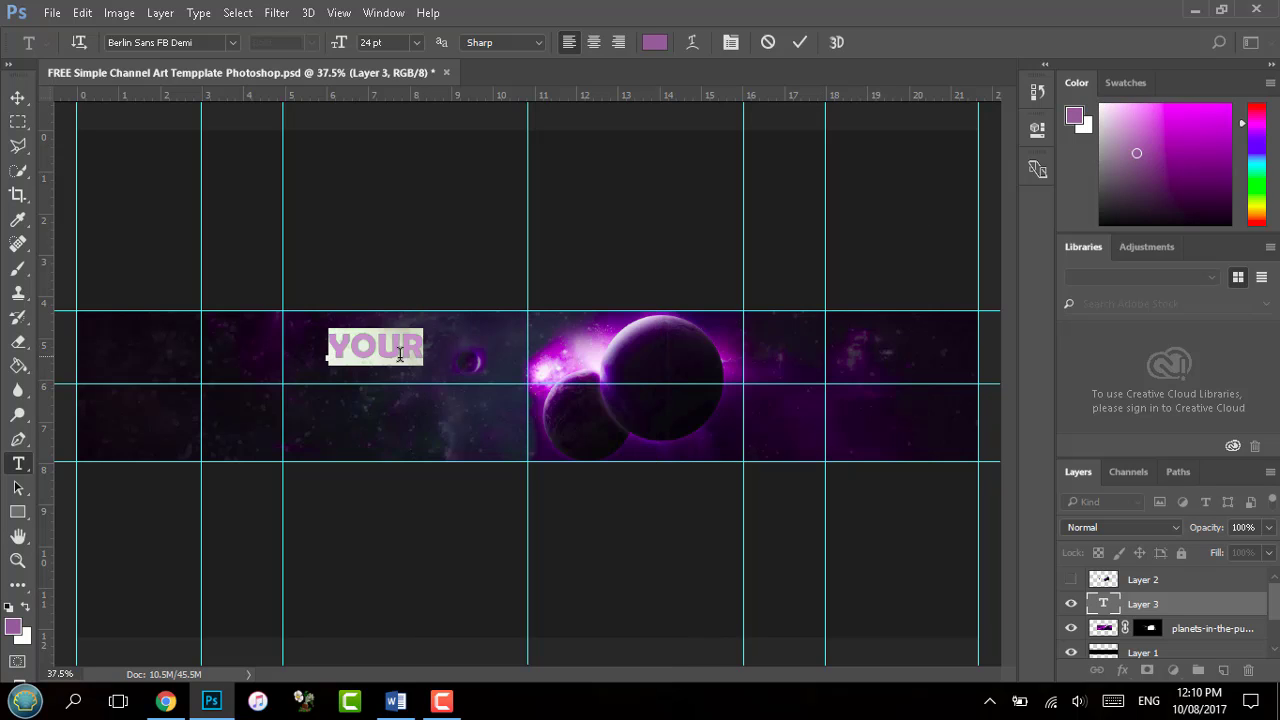
pyautogui.click(1258, 158)
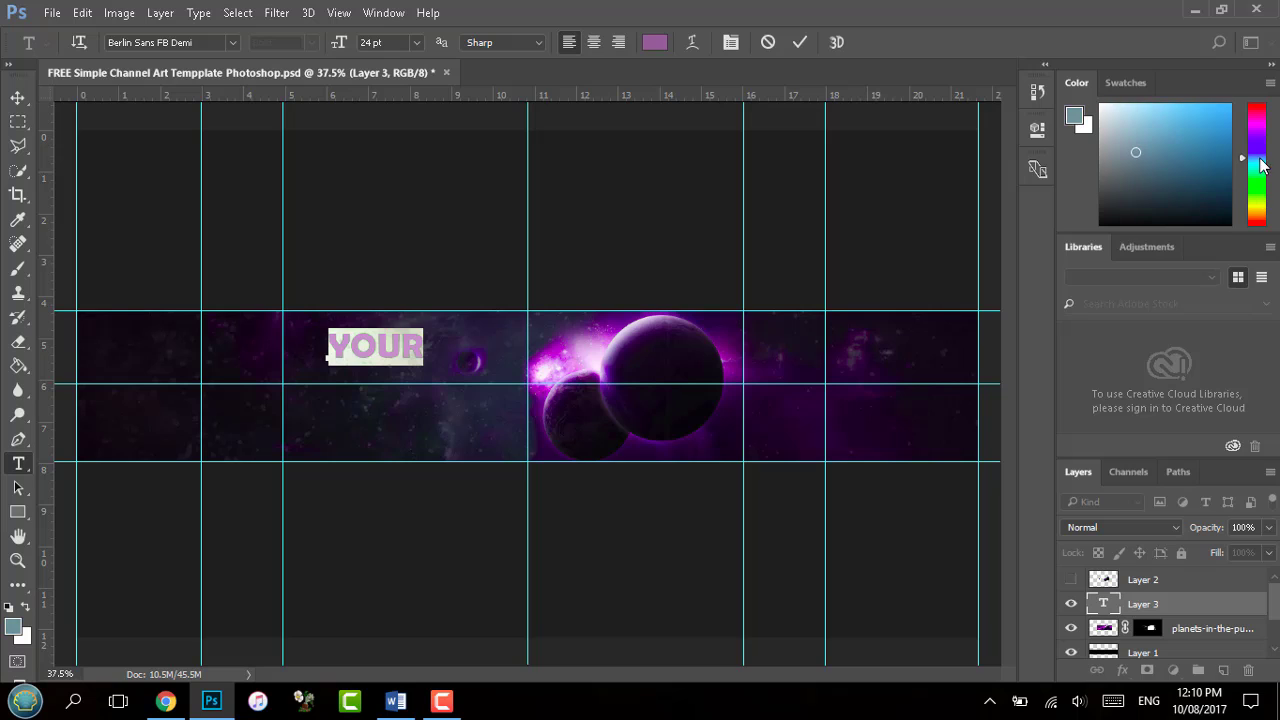
pyautogui.click(1230, 129)
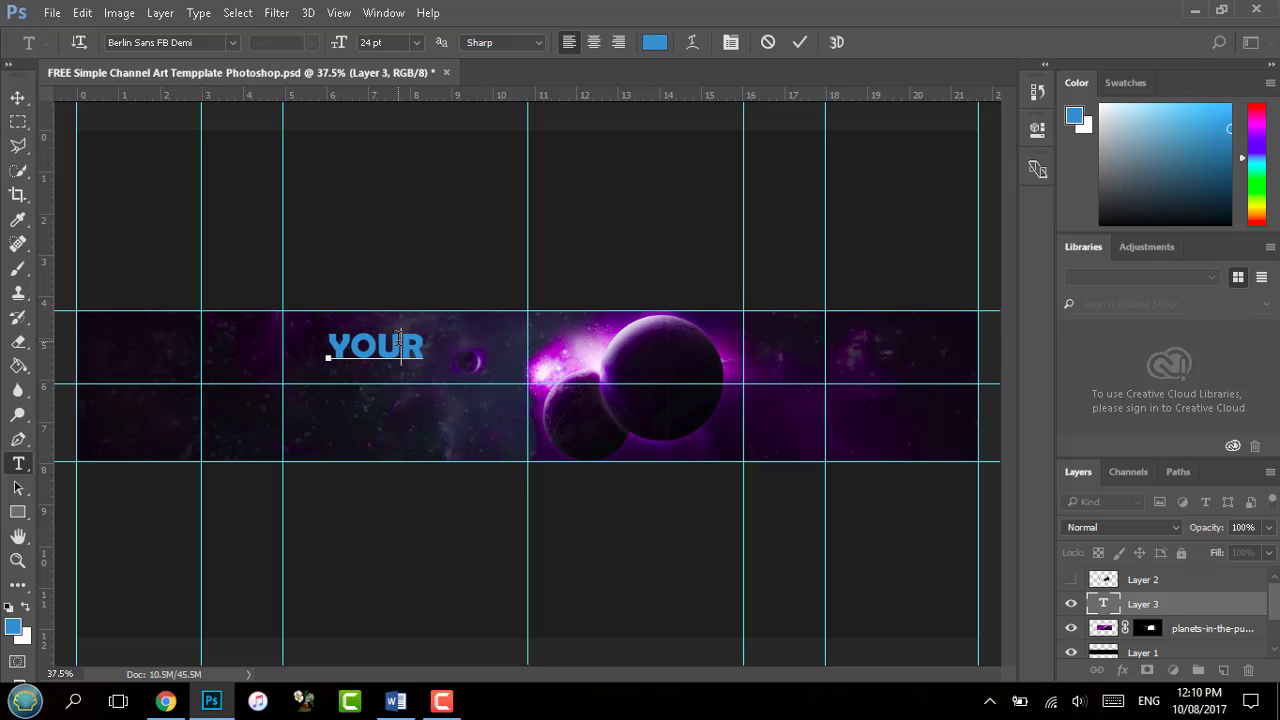
# Try the Freestyle Script font on the word "YOUR" and set its anti-aliasing to None
pyautogui.click(233, 43)
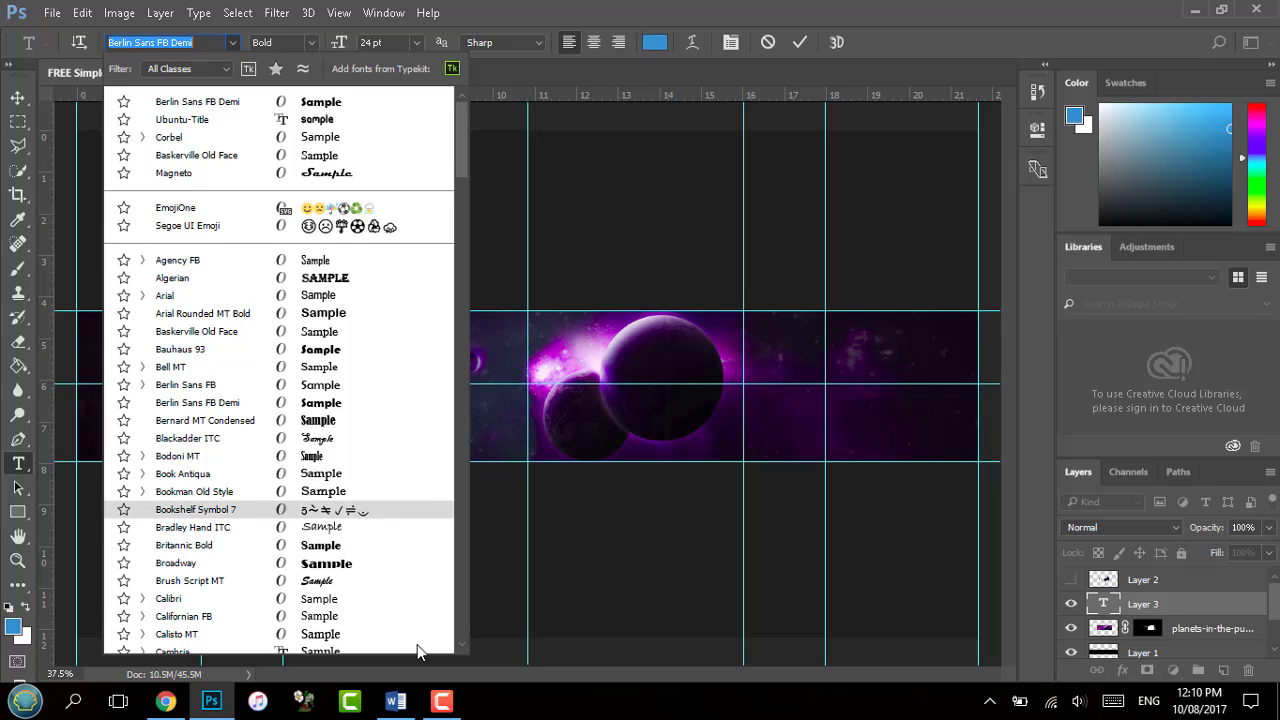
pyautogui.scroll(-4, 463, 643)
pyautogui.scroll(-15, 463, 643)
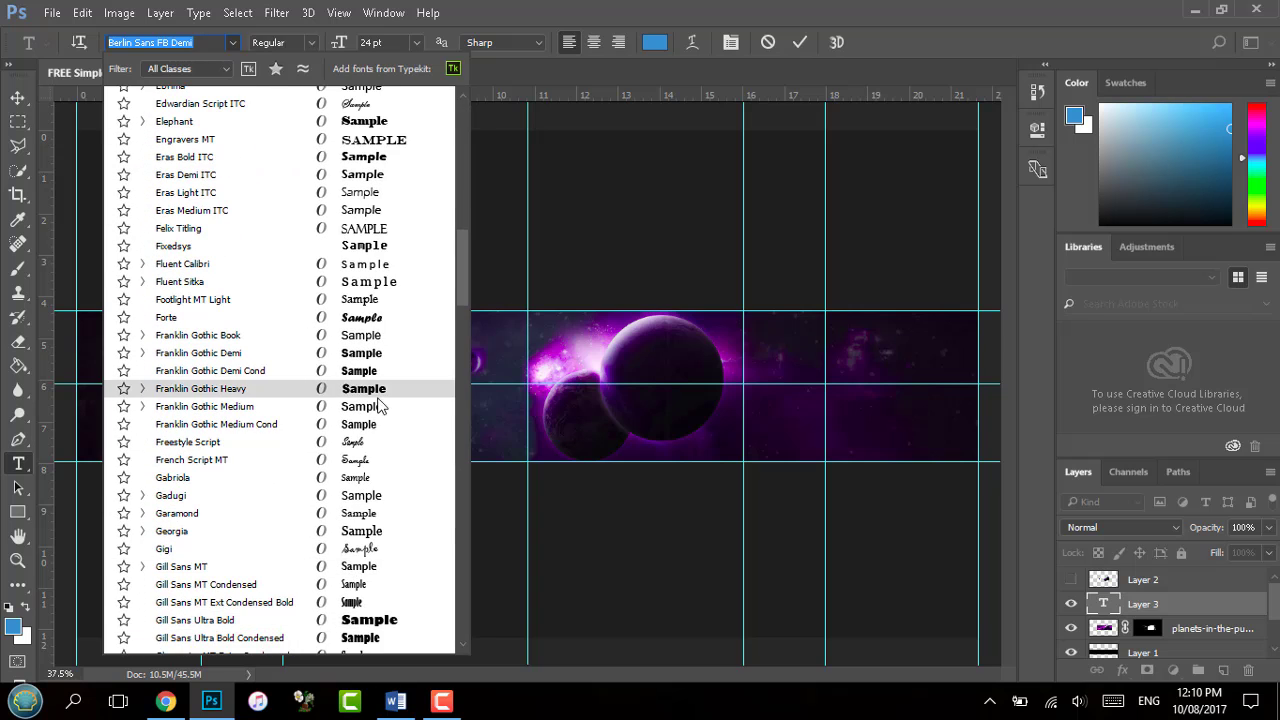
pyautogui.click(375, 441)
pyautogui.hotkey('ctrl', 'a')
pyautogui.click(505, 42)
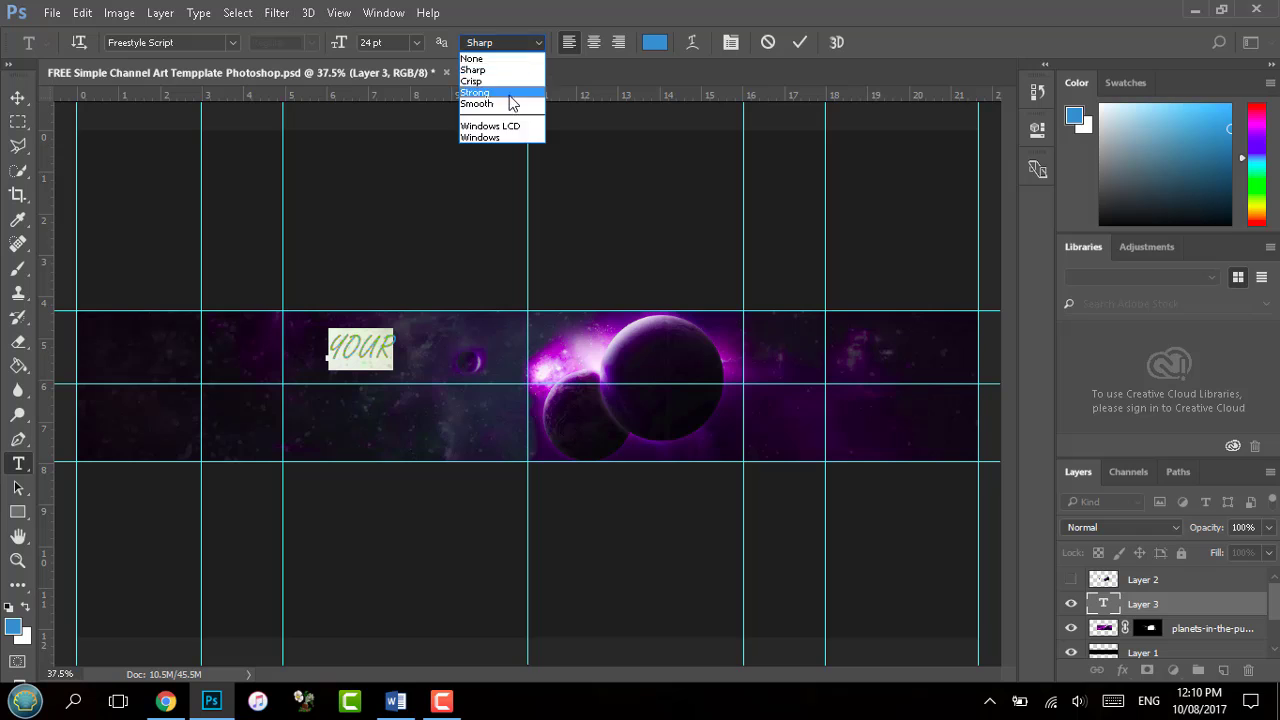
pyautogui.click(490, 56)
# Try the Magneto and Brush Script MT fonts on the word "YOUR"
pyautogui.click(232, 42)
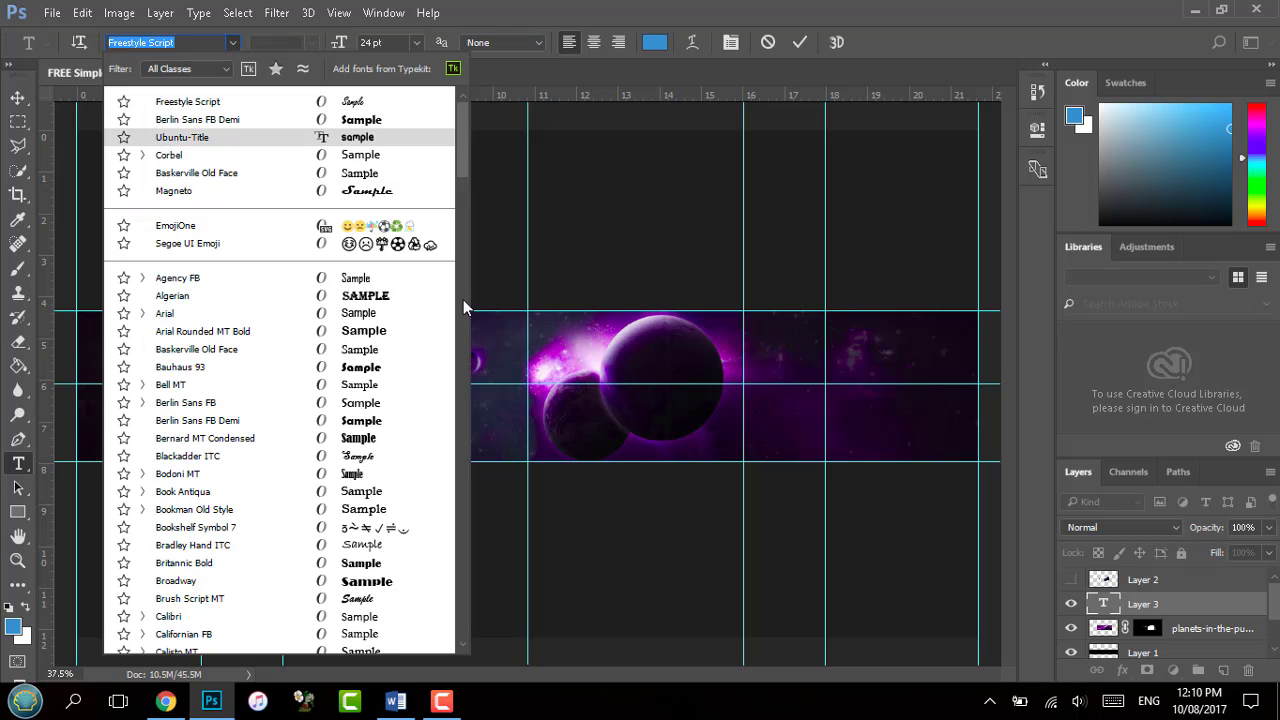
pyautogui.click(414, 190)
pyautogui.click(232, 42)
pyautogui.click(190, 598)
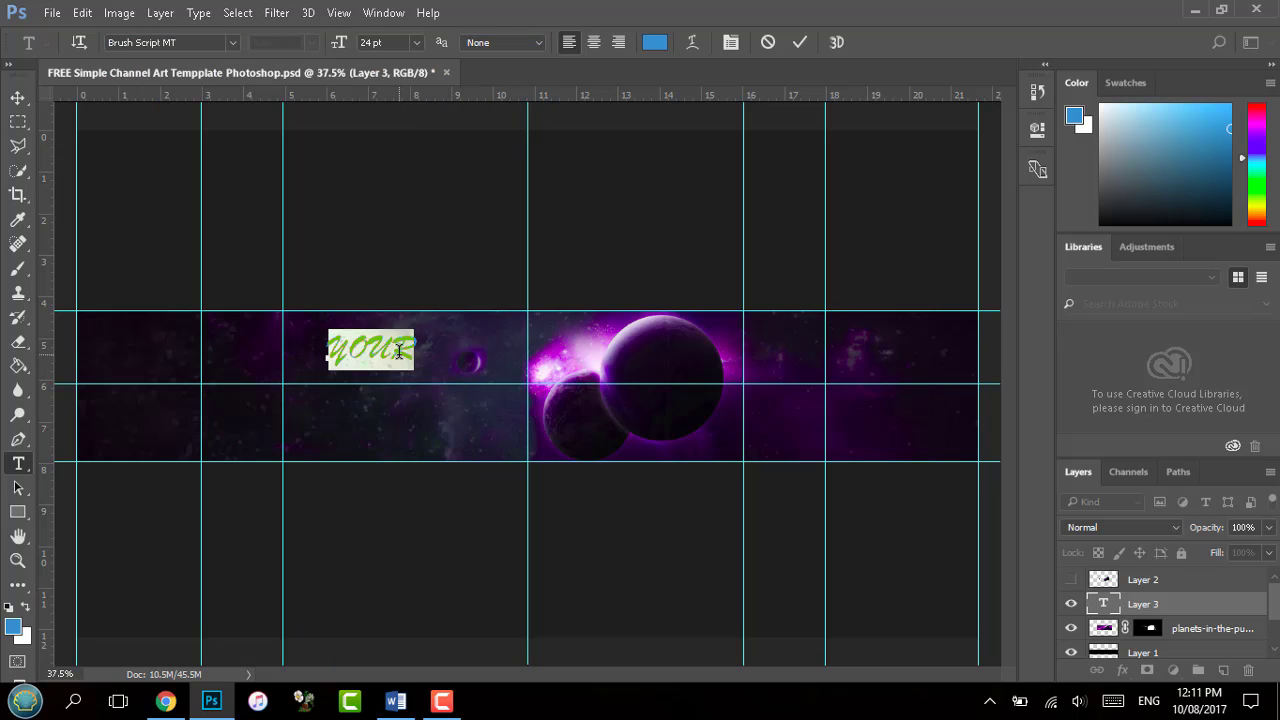
pyautogui.click(232, 42)
pyautogui.scroll(-10, 430, 236)
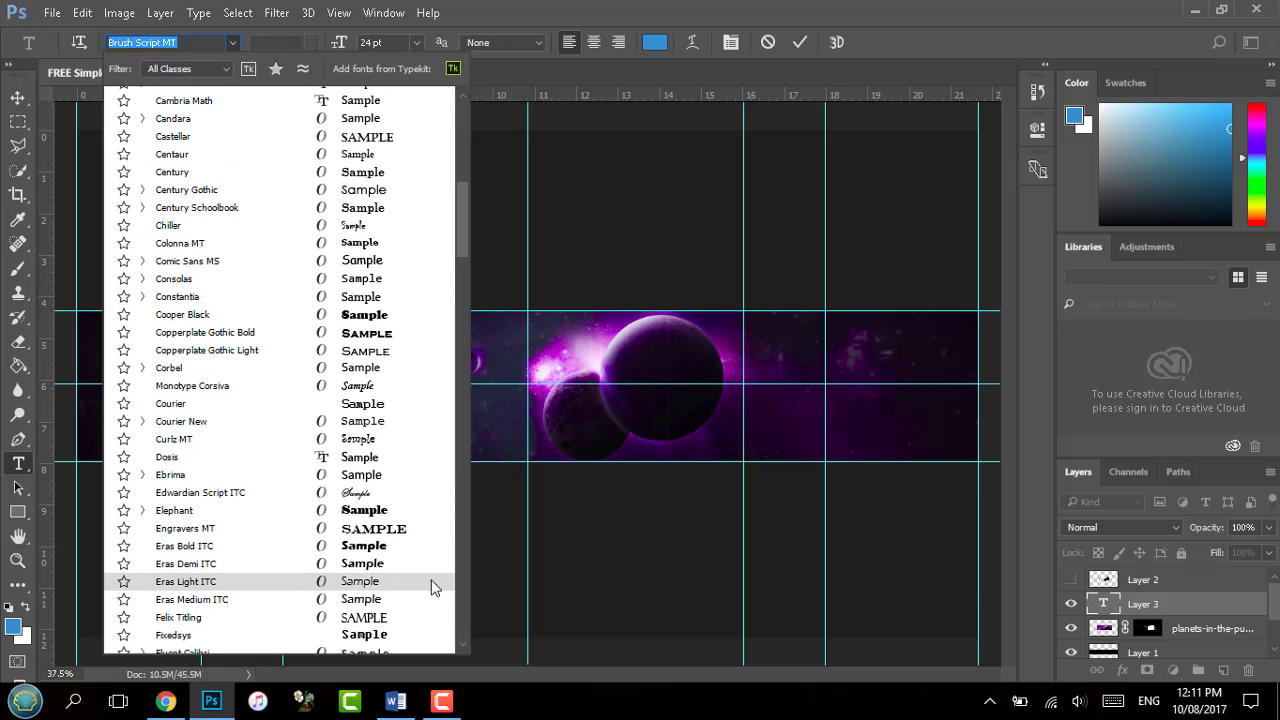
pyautogui.click(404, 706)
pyautogui.scroll(3, 408, 460)
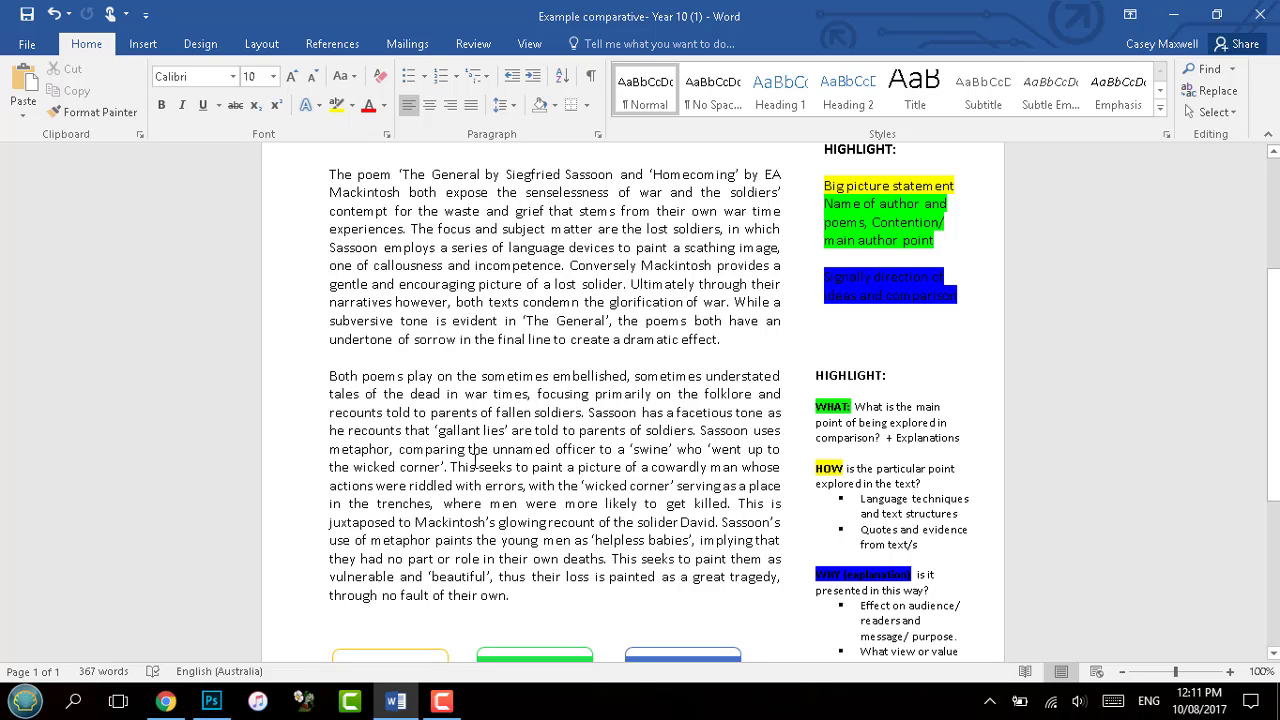
pyautogui.click(211, 701)
# Try the Cooper Black font on the word "YOUR"
pyautogui.click(232, 42)
pyautogui.click(464, 645)
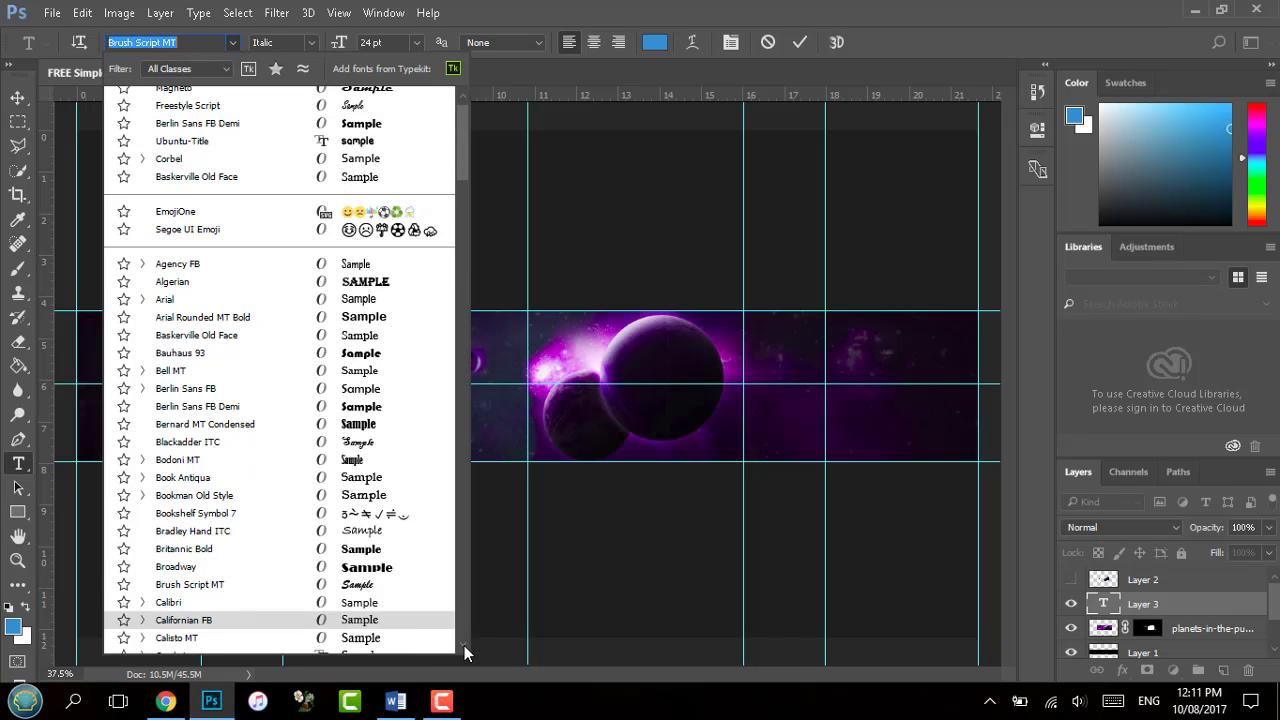
pyautogui.scroll(-7, 464, 645)
pyautogui.click(390, 535)
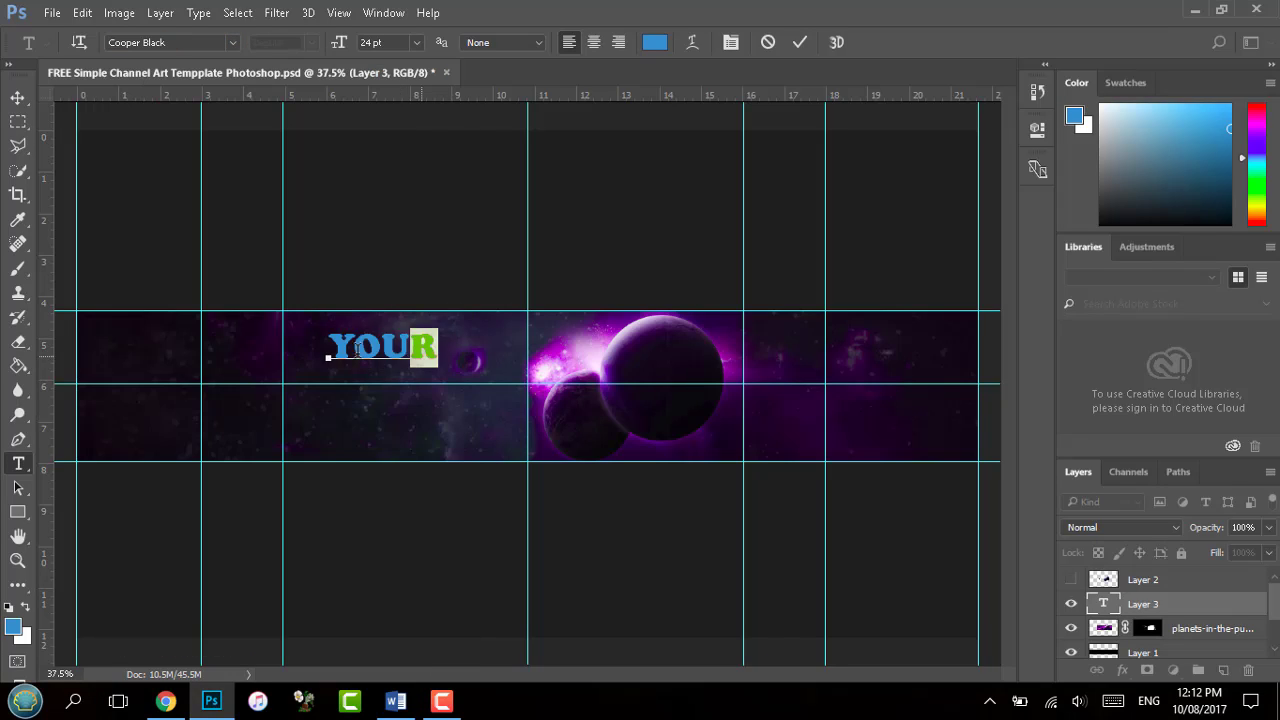
# Set the word "YOUR" back in Berlin Sans FB Demi and commit the text
pyautogui.click(232, 42)
pyautogui.click(266, 172)
pyautogui.hotkey('ctrl', 'Return')
pyautogui.moveTo(333, 352); pyautogui.dragTo(485, 333)
pyautogui.click(18, 121)
pyautogui.click(18, 463)
# Recolour the word "YOUR" with a light magenta sampled from the glow beside the planets
pyautogui.doubleClick(420, 346)
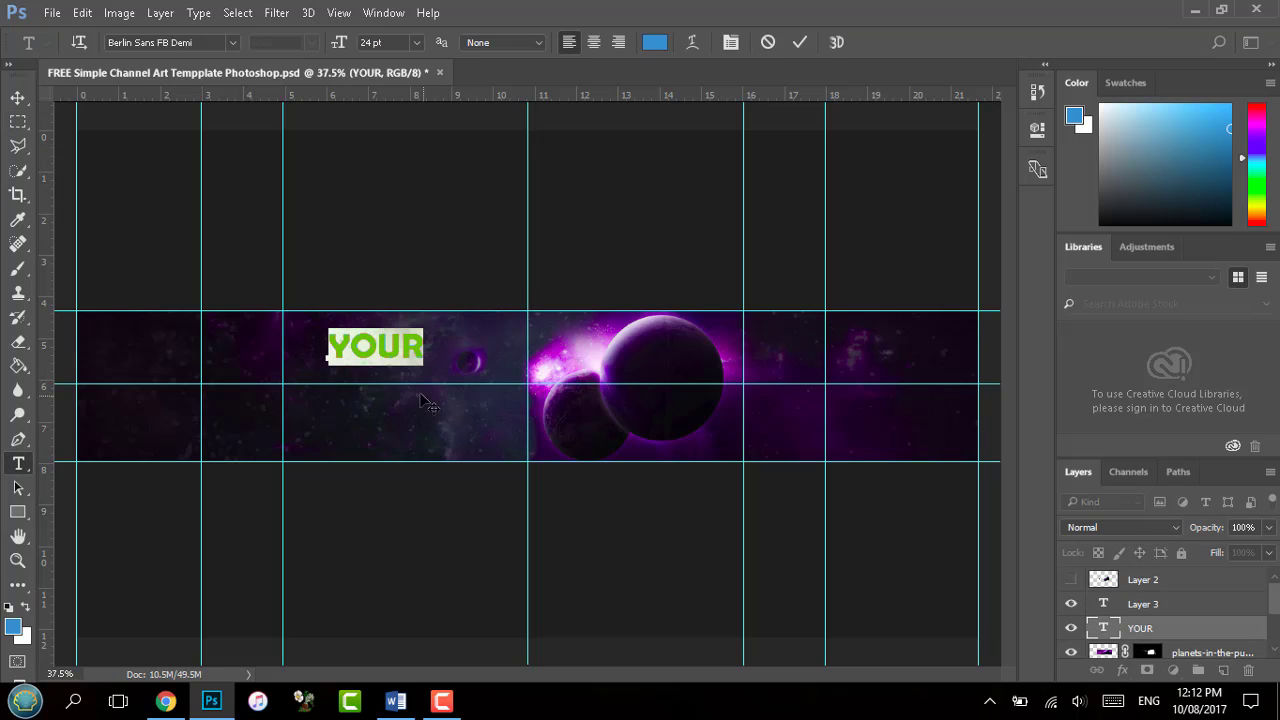
pyautogui.click(18, 219)
pyautogui.click(557, 355)
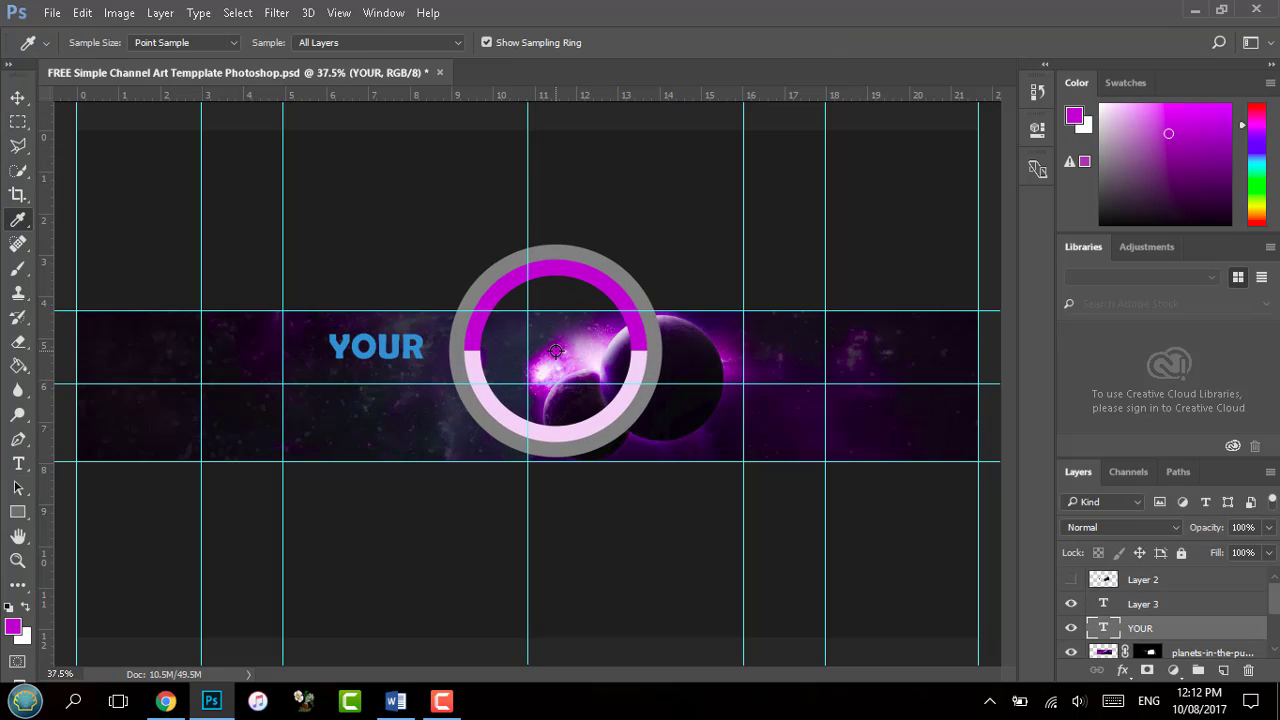
pyautogui.click(18, 463)
pyautogui.doubleClick(416, 350)
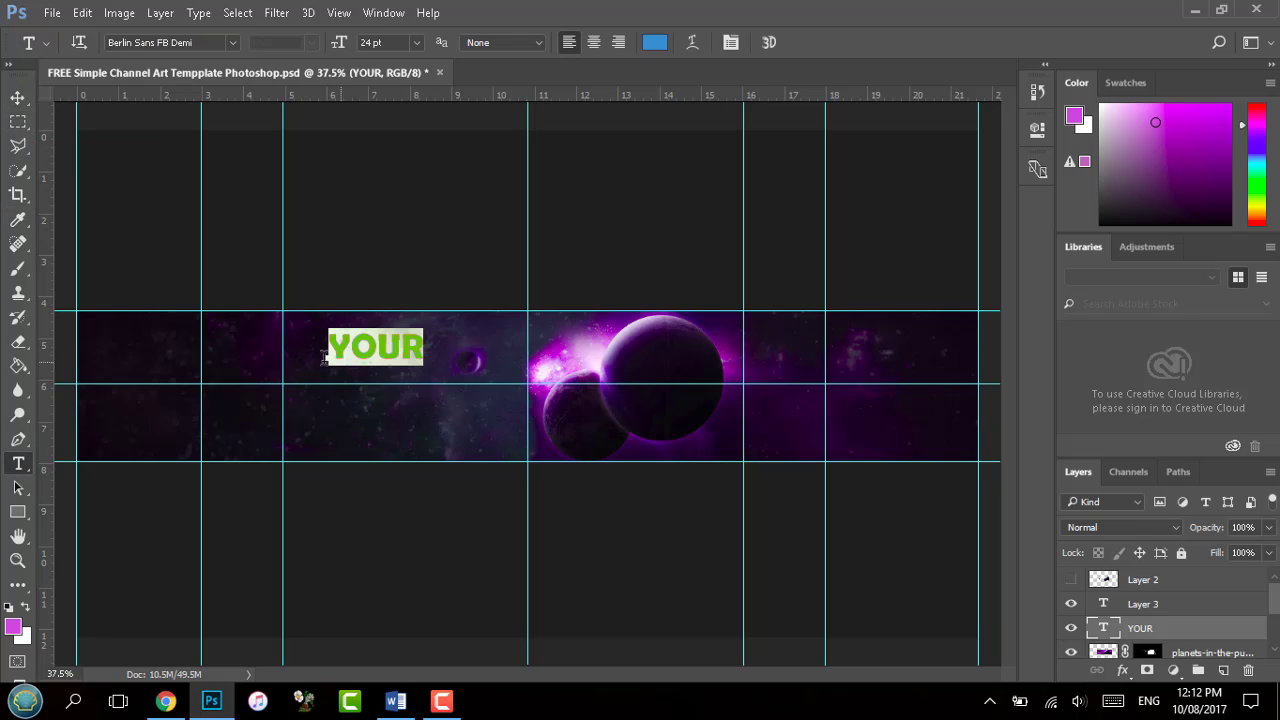
pyautogui.click(427, 346)
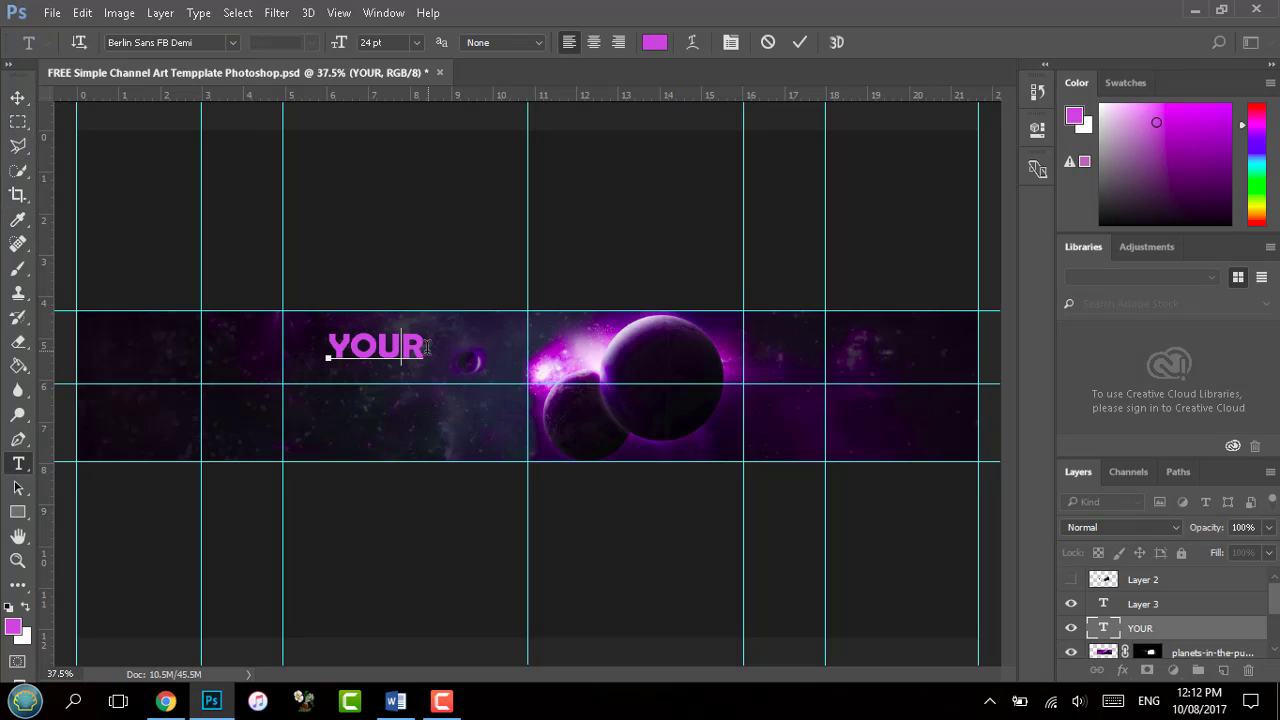
# Add an inner glow and an outer glow of about 87 px to the "YOUR" layer
pyautogui.click(18, 222)
pyautogui.rightClick(1145, 636)
pyautogui.click(959, 72)
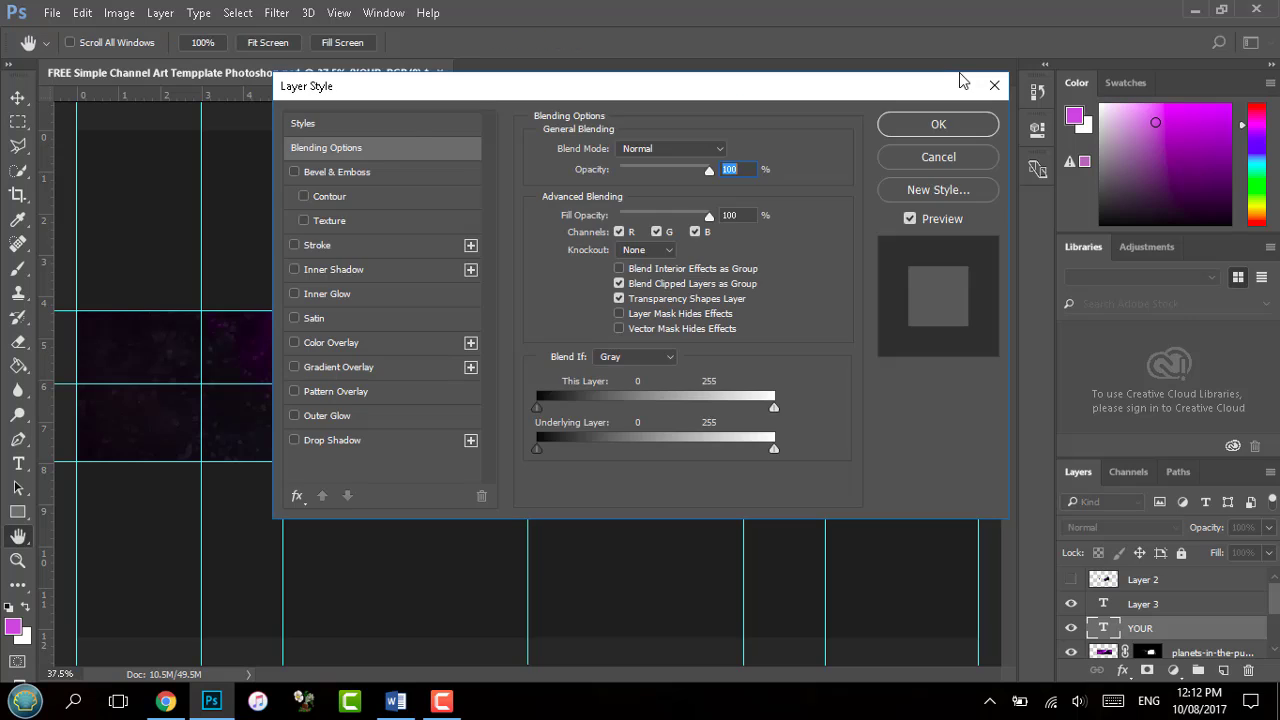
pyautogui.click(360, 291)
pyautogui.moveTo(654, 92); pyautogui.dragTo(935, 89)
pyautogui.moveTo(890, 323); pyautogui.dragTo(920, 303)
pyautogui.click(575, 413)
pyautogui.click(928, 324)
pyautogui.click(607, 412)
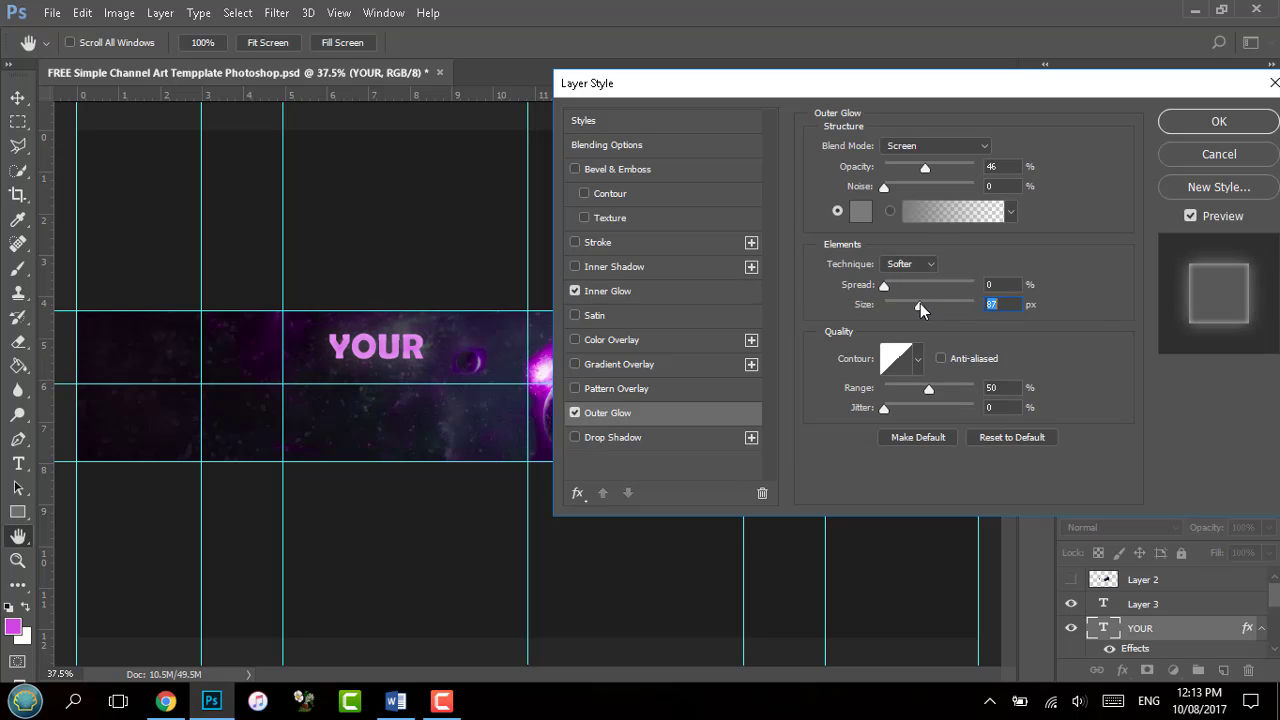
# Set the outer glow colour of "YOUR" to a light purple sampled from the planets' glow and apply the layer style
pyautogui.click(860, 211)
pyautogui.click(541, 371)
pyautogui.click(534, 371)
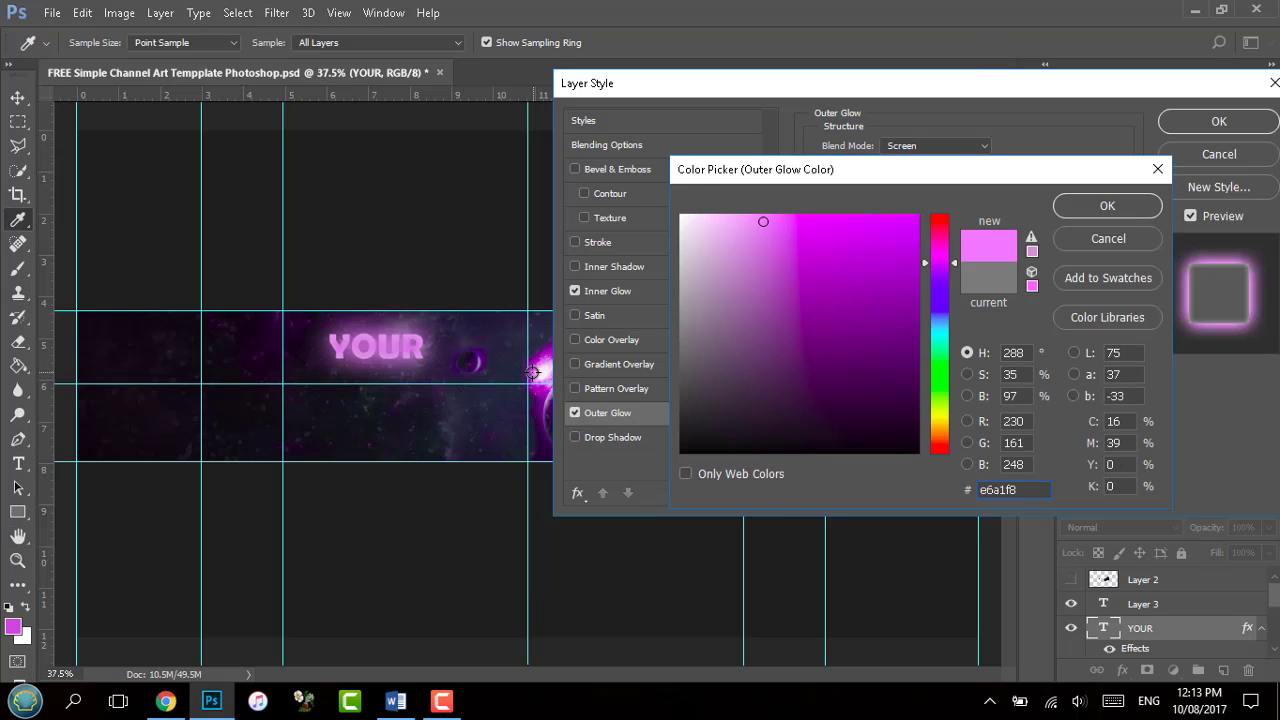
pyautogui.click(528, 371)
pyautogui.press('Return')
pyautogui.press('Return')
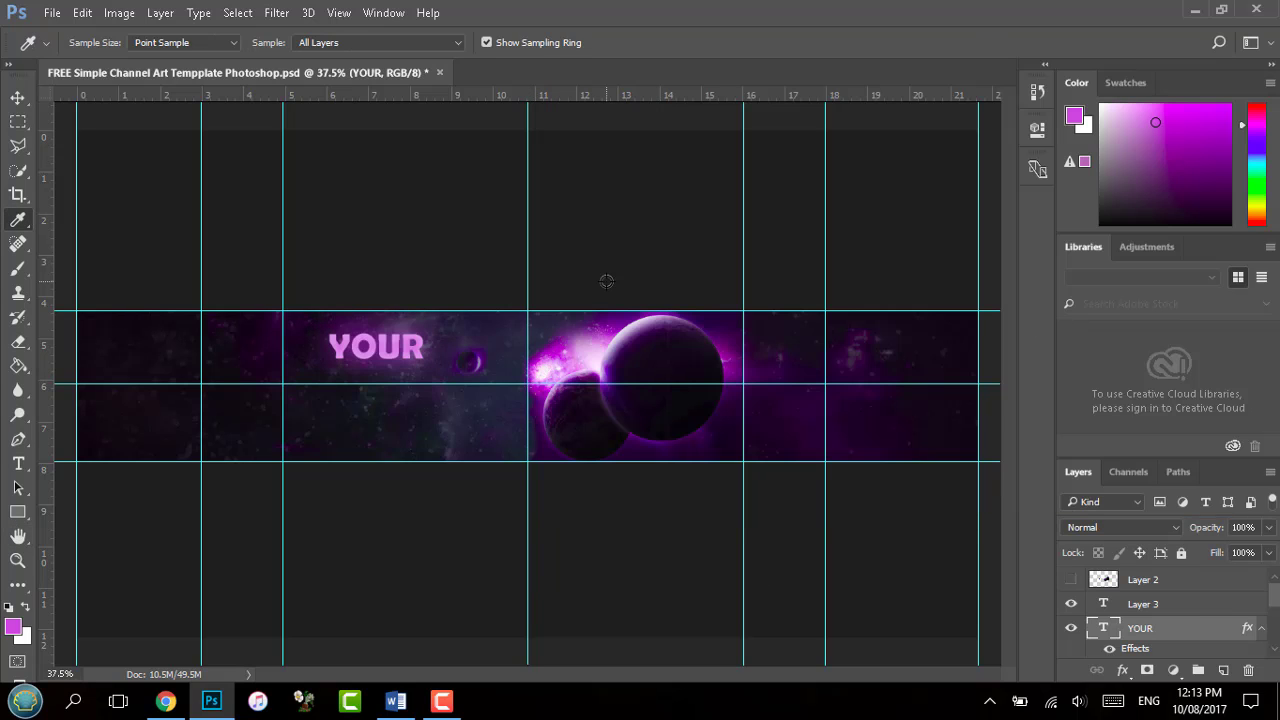
# Add the text "NAME" in 24 pt Berlin Sans FB Demi, diagonally below and to the right of "YOUR"
pyautogui.click(18, 463)
pyautogui.click(416, 396)
pyautogui.write('nAMSE')
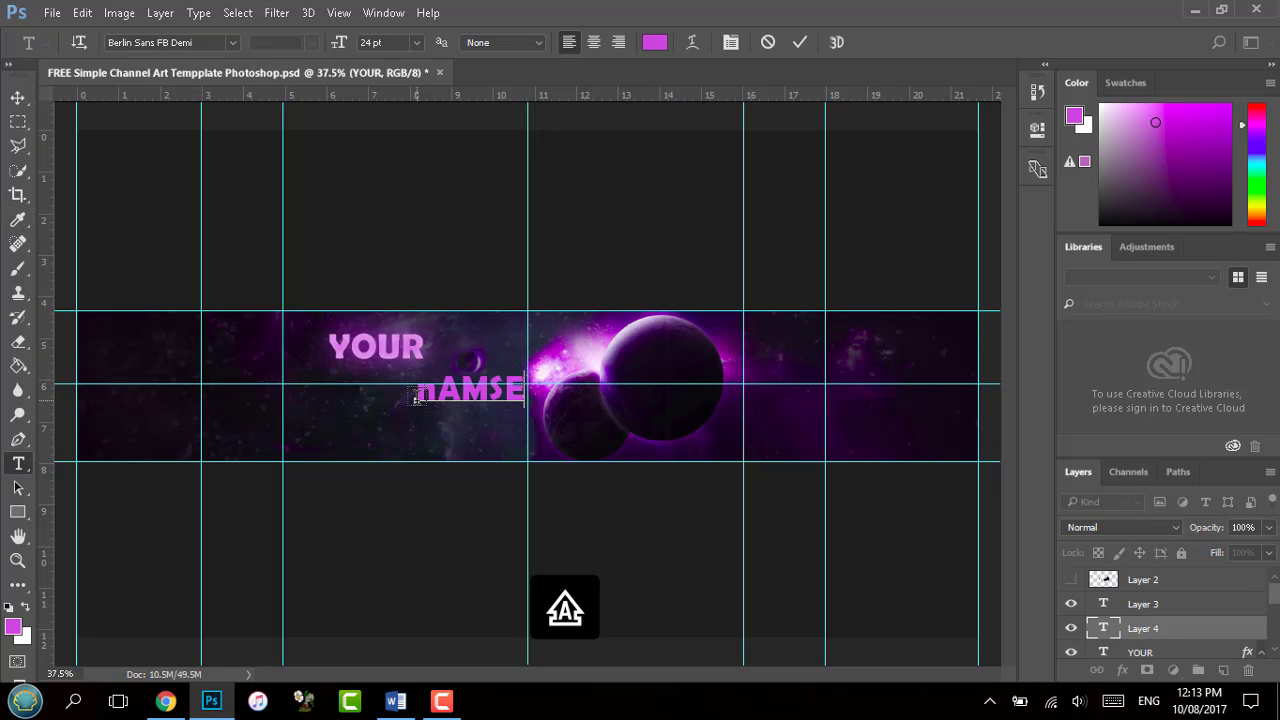
pyautogui.moveTo(449, 433); pyautogui.dragTo(437, 447)
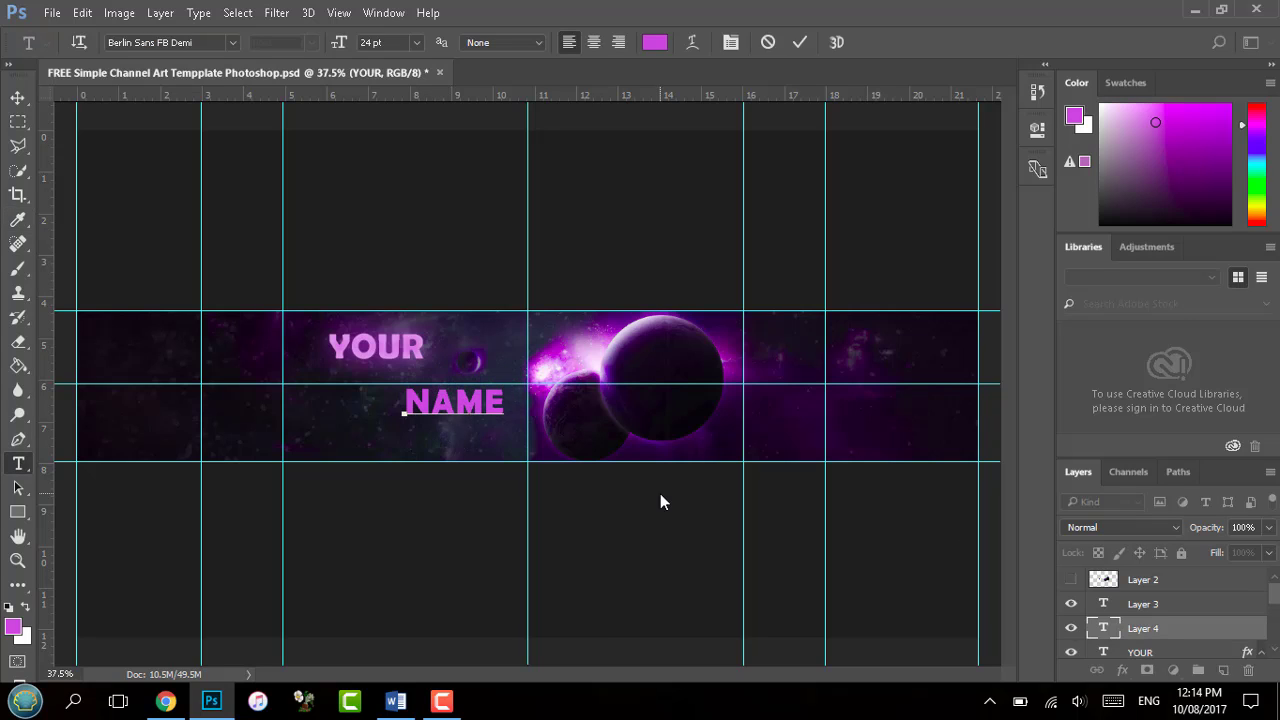
# Copy the glow layer style from "YOUR" to "NAME" and move "NAME" up and left, close beneath "YOUR"
pyautogui.click(1146, 607)
pyautogui.scroll(-5, 1146, 612)
pyautogui.rightClick(1113, 648)
pyautogui.rightClick(1145, 593)
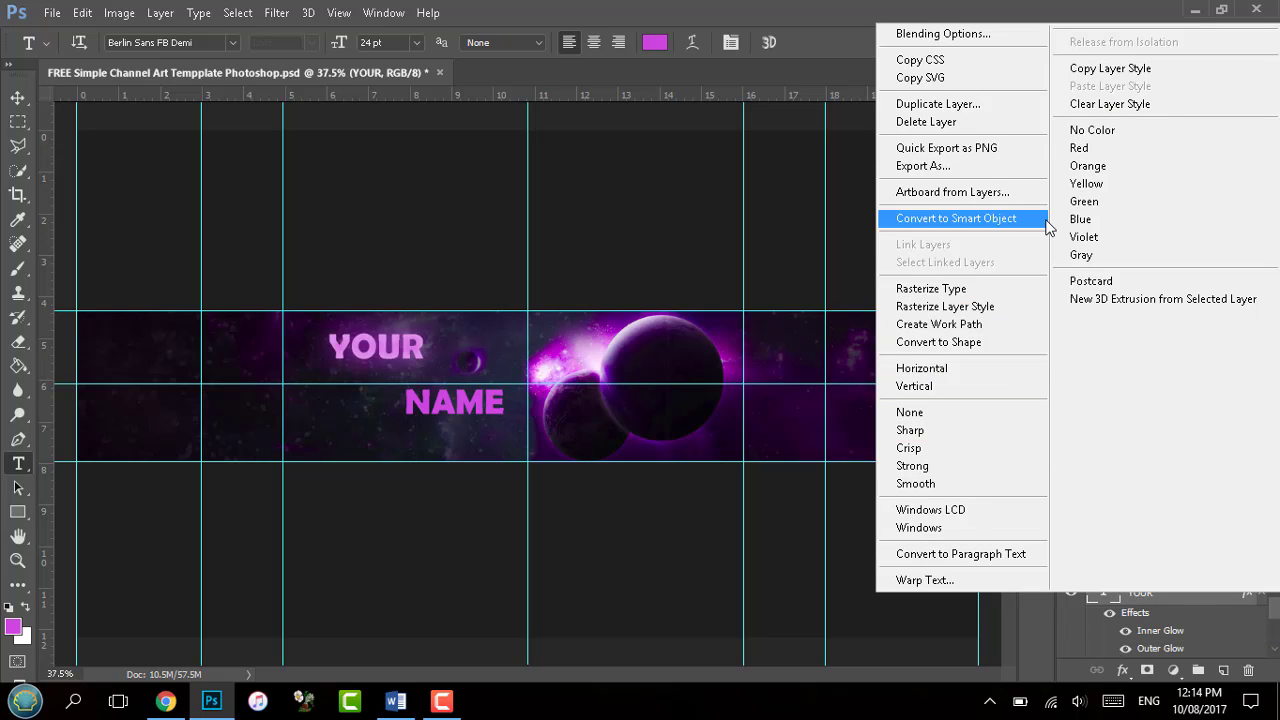
pyautogui.click(1109, 69)
pyautogui.click(1131, 577)
pyautogui.rightClick(1131, 579)
pyautogui.click(1113, 75)
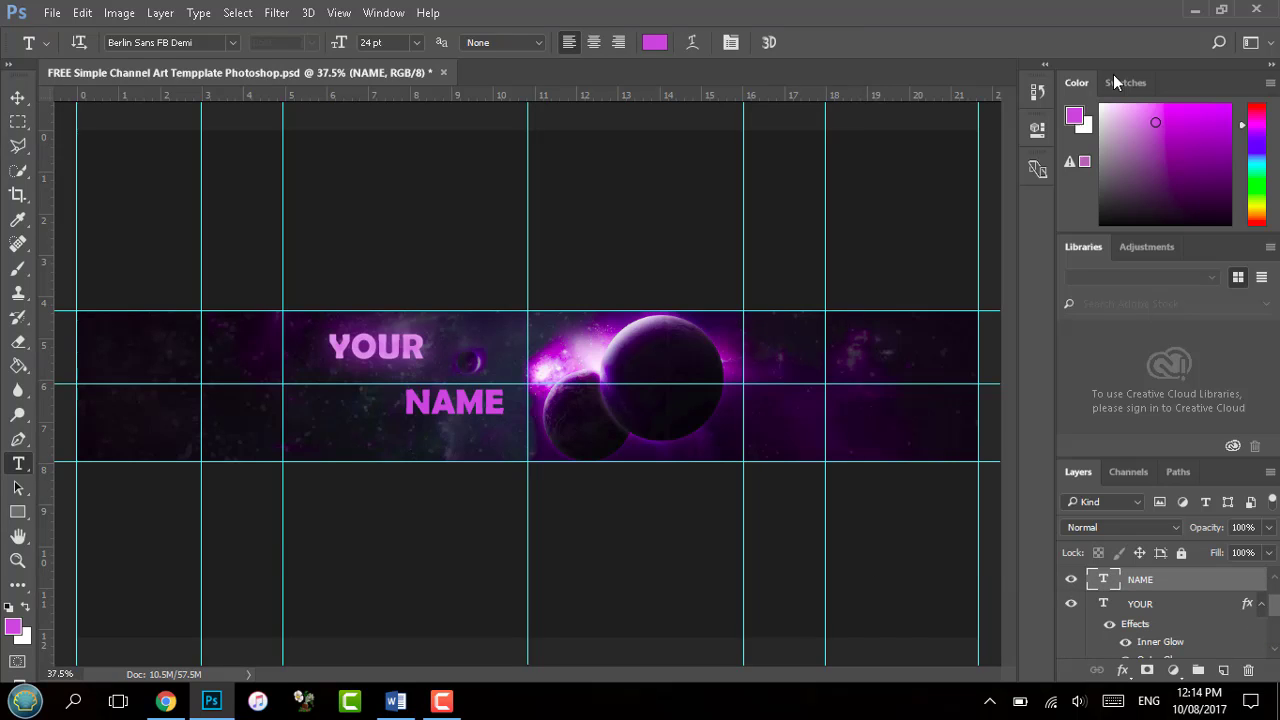
pyautogui.click(18, 97)
pyautogui.moveTo(461, 411); pyautogui.dragTo(429, 392)
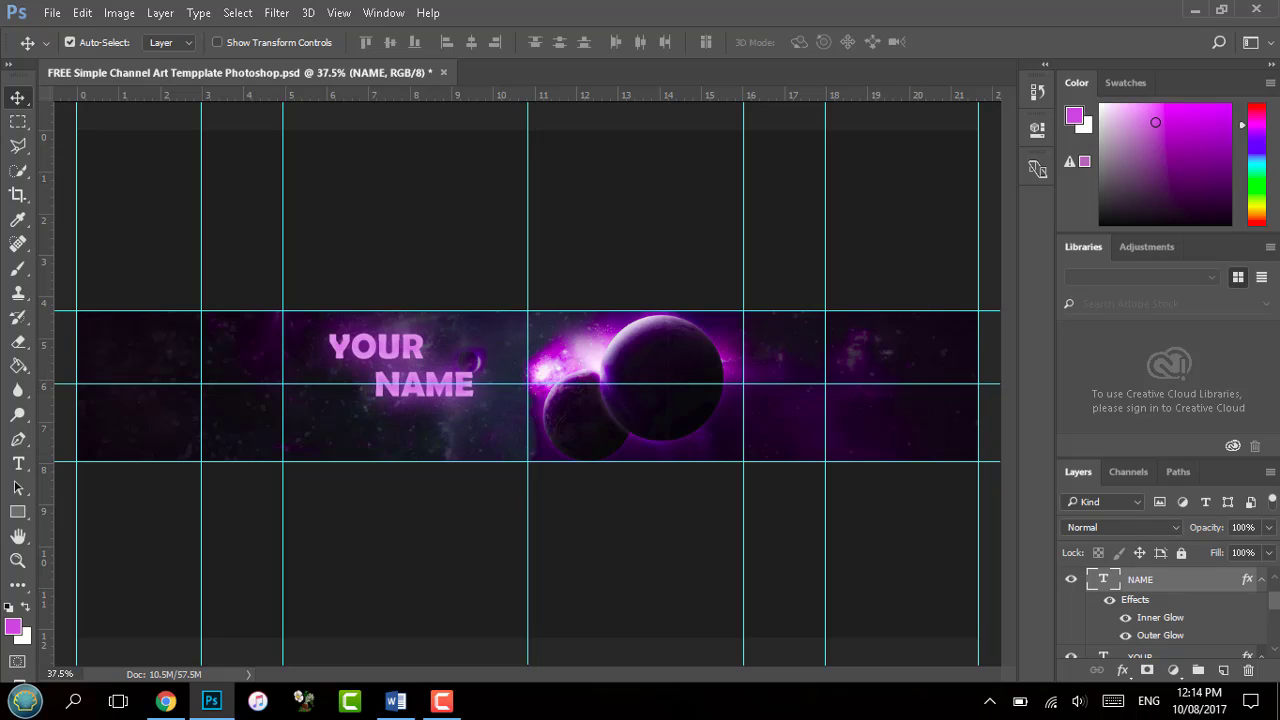
# Try to select the "YOUR" and "NAME" layers together and shift them, undoing the resulting move
pyautogui.scroll(-1, 1178, 641)
pyautogui.scroll(1, 1178, 641)
pyautogui.scroll(-1, 1178, 641)
pyautogui.rightClick(1178, 641)
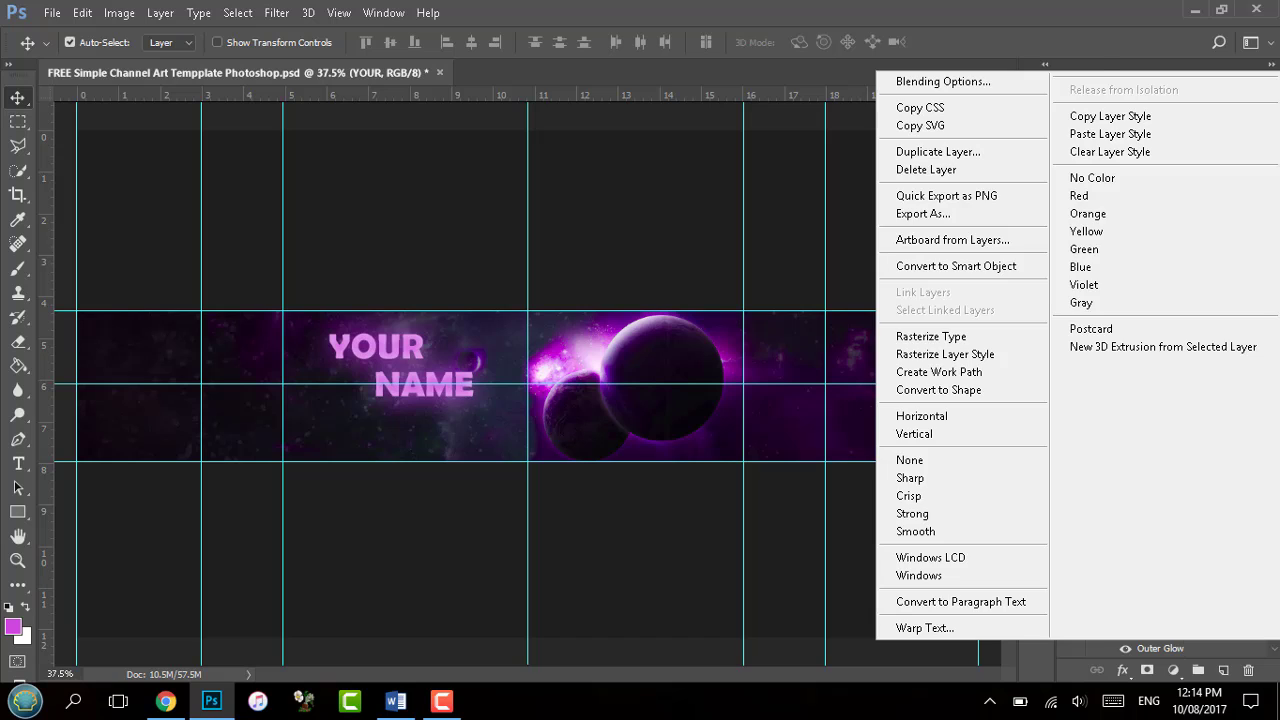
pyautogui.click(1276, 582)
pyautogui.moveTo(1276, 581)
pyautogui.mouseDown()
pyautogui.moveTo(1277, 611)
pyautogui.moveTo(1275, 594)
pyautogui.mouseUp()
pyautogui.rightClick(1204, 611)
pyautogui.click(1204, 612)
pyautogui.rightClick(1179, 612)
pyautogui.click(1179, 611)
pyautogui.keyDown('ctrl'); pyautogui.click(1177, 611); pyautogui.keyUp('ctrl')
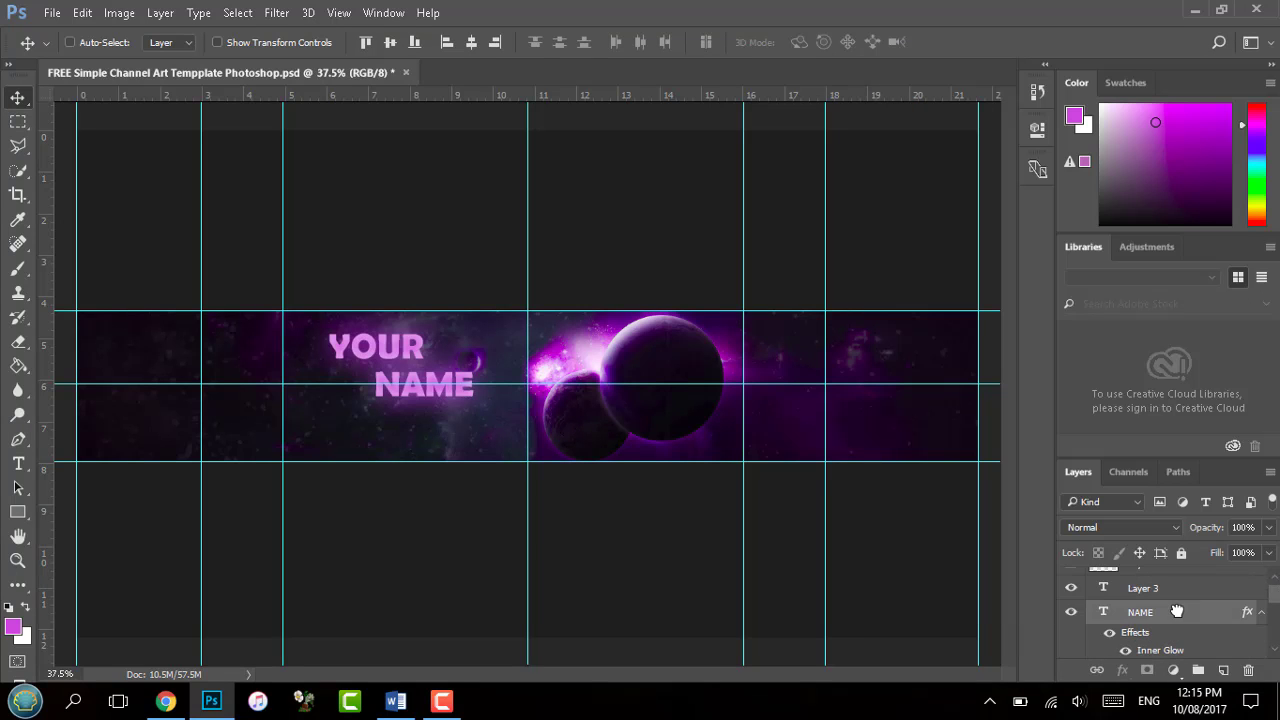
pyautogui.moveTo(420, 408); pyautogui.dragTo(408, 408)
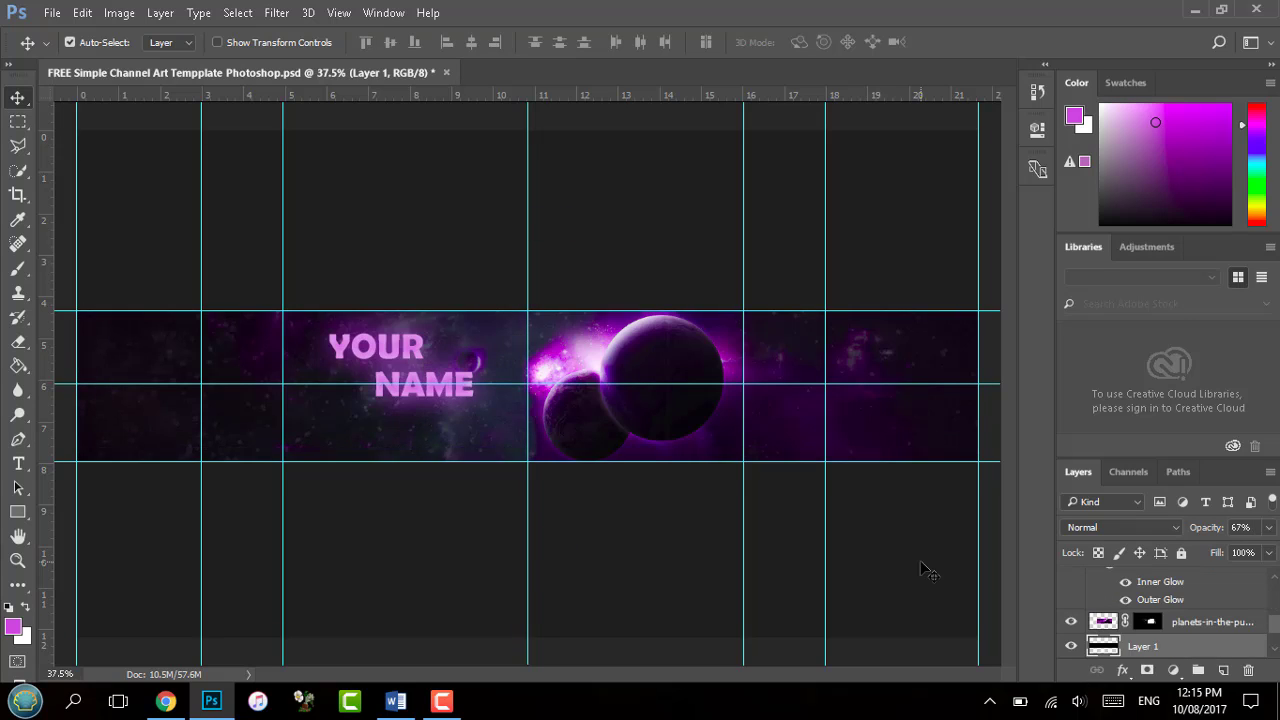
pyautogui.hotkey('ctrl', 'z')
# Select the "YOUR" and "NAME" layers and move both words down and right, closer to the planets
pyautogui.click(1273, 575)
pyautogui.click(1268, 574)
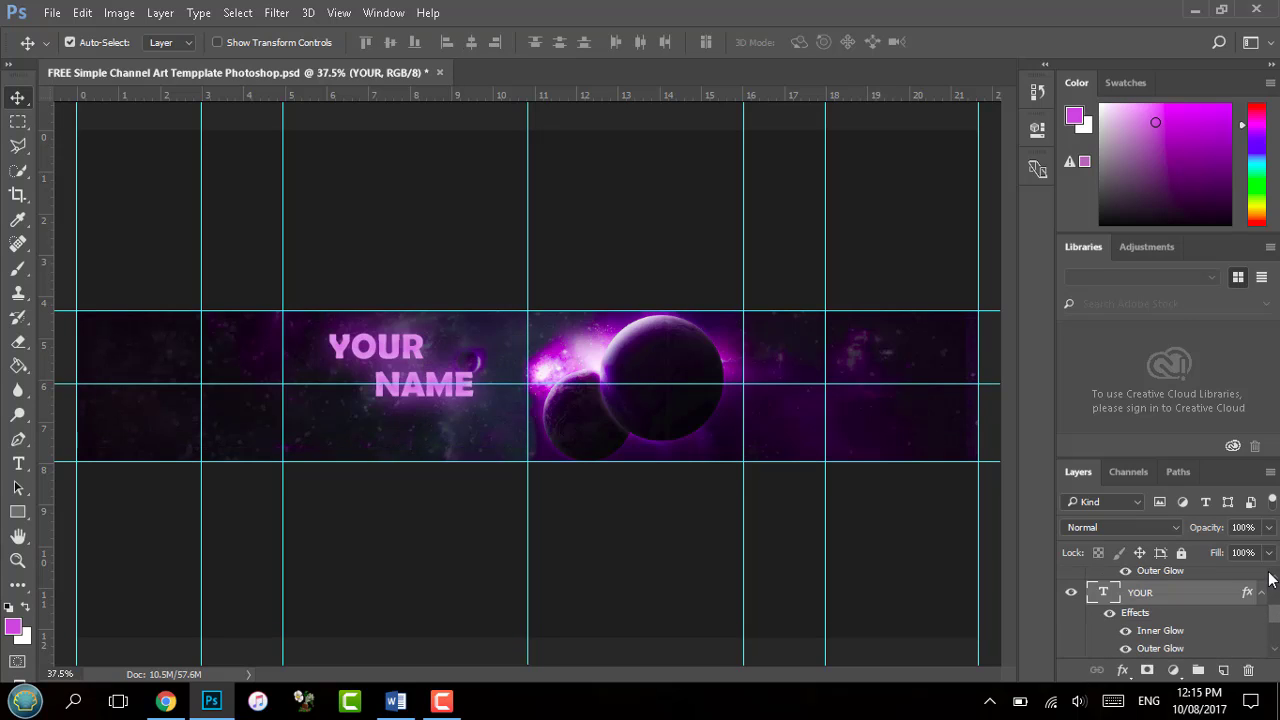
pyautogui.click(1275, 577)
pyautogui.keyDown('ctrl'); pyautogui.click(1132, 592); pyautogui.keyUp('ctrl')
pyautogui.moveTo(441, 387); pyautogui.dragTo(482, 407)
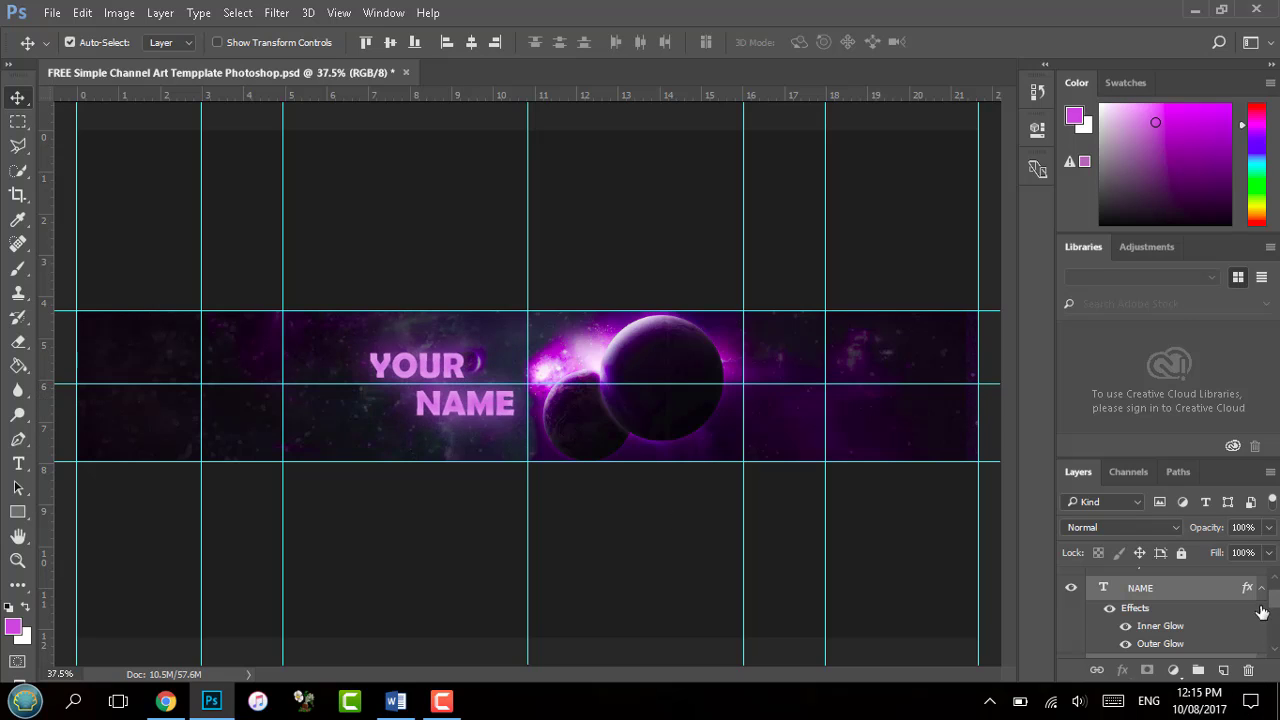
# Lower the opacity of Layer 1 beneath the planets layer
pyautogui.scroll(-5, 1262, 612)
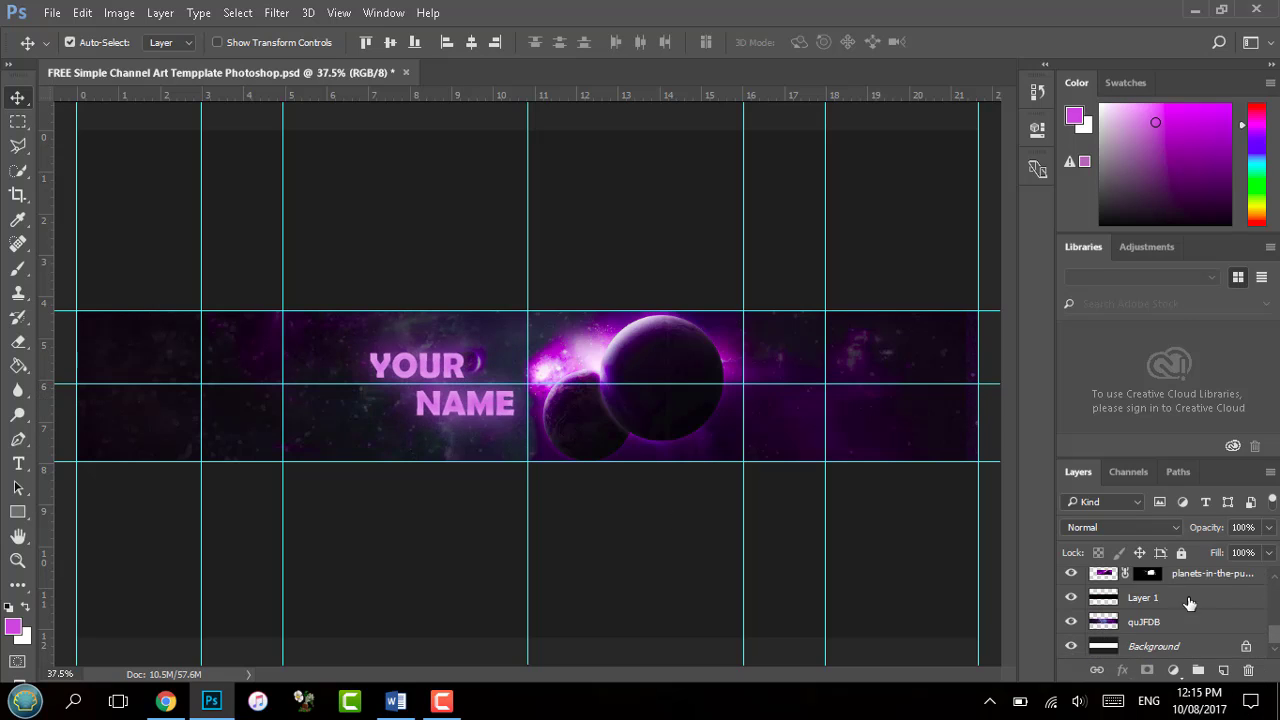
pyautogui.click(1189, 600)
pyautogui.click(1268, 527)
pyautogui.moveTo(1268, 551); pyautogui.dragTo(1239, 559)
# Paint black on the planets layer's mask with the 75 px soft brush along the underside of the large planet
pyautogui.click(1148, 580)
pyautogui.click(18, 270)
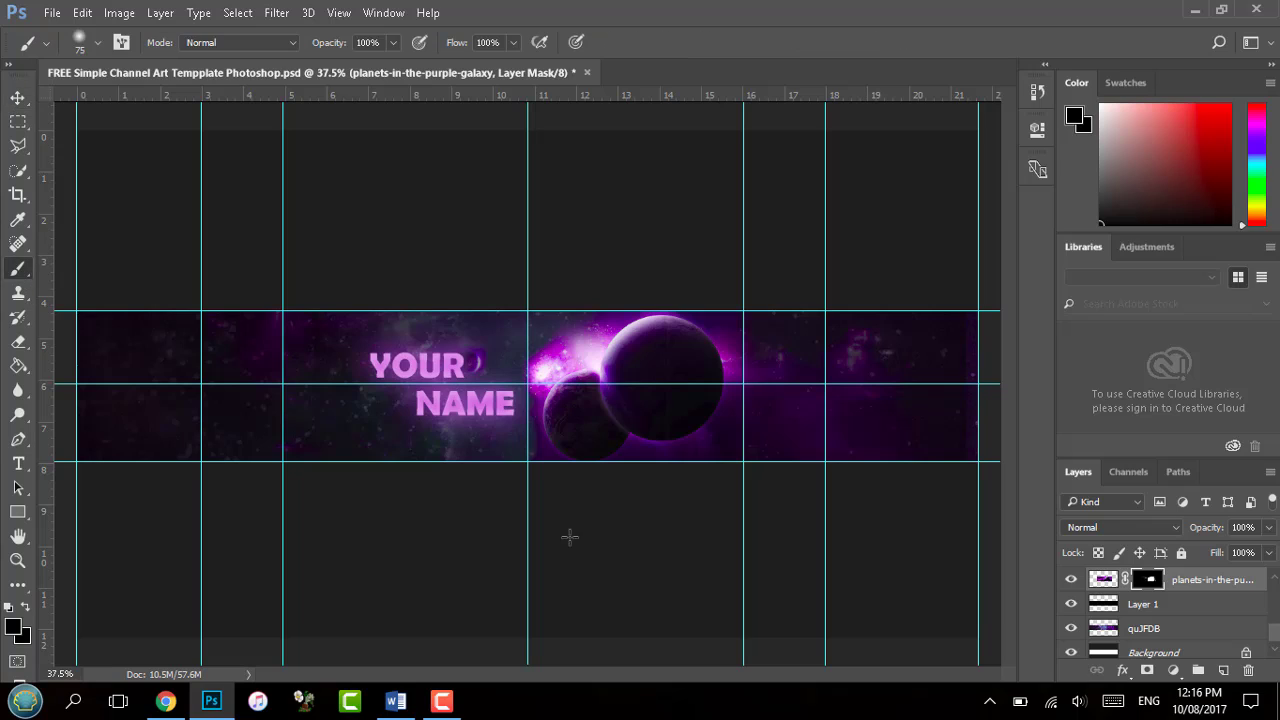
pyautogui.click(98, 44)
pyautogui.click(674, 450)
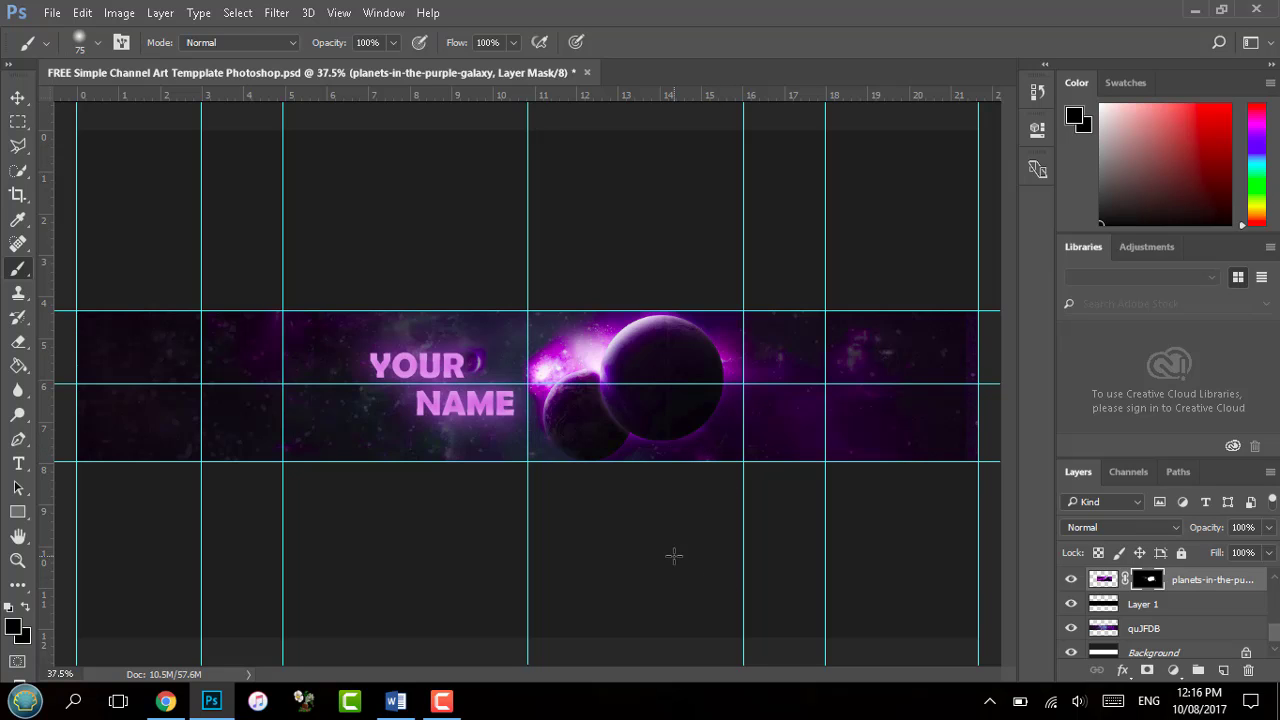
# Paste the copied inner and outer glow layer style onto the planets layer
pyautogui.rightClick(1104, 582)
pyautogui.click(880, 592)
pyautogui.click(1094, 575)
pyautogui.rightClick(1094, 575)
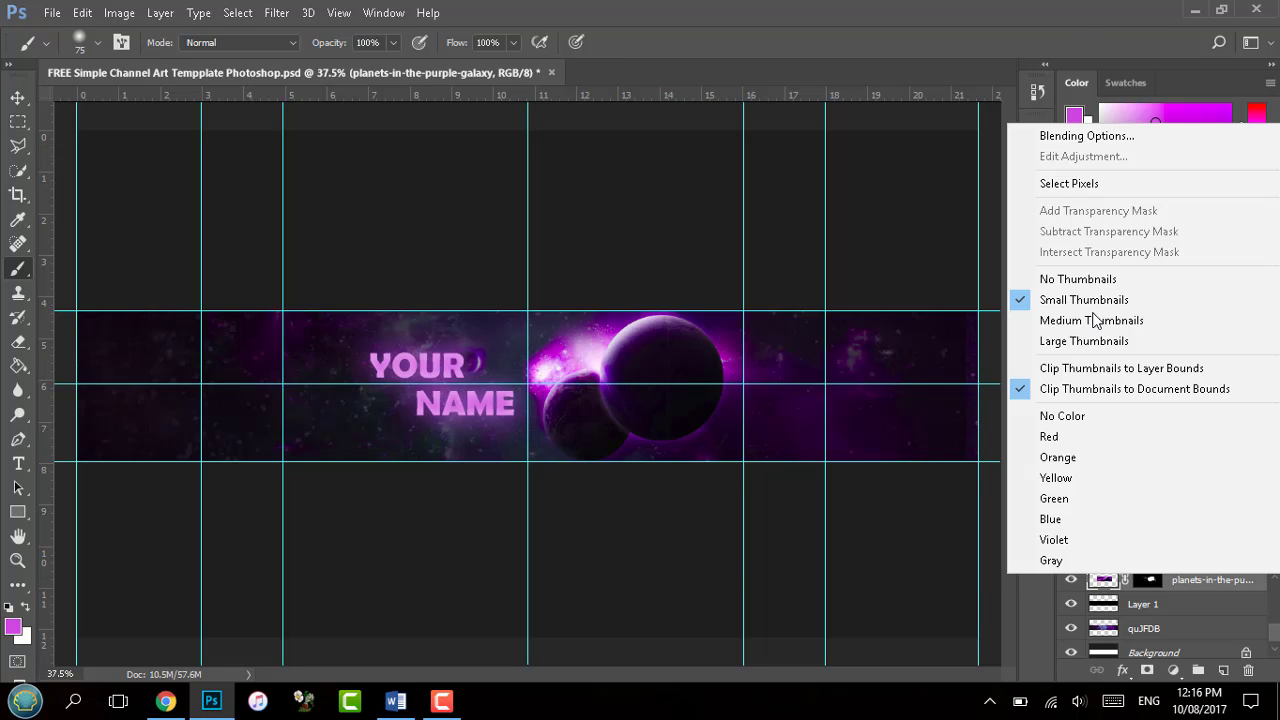
pyautogui.rightClick(1186, 585)
pyautogui.click(966, 421)
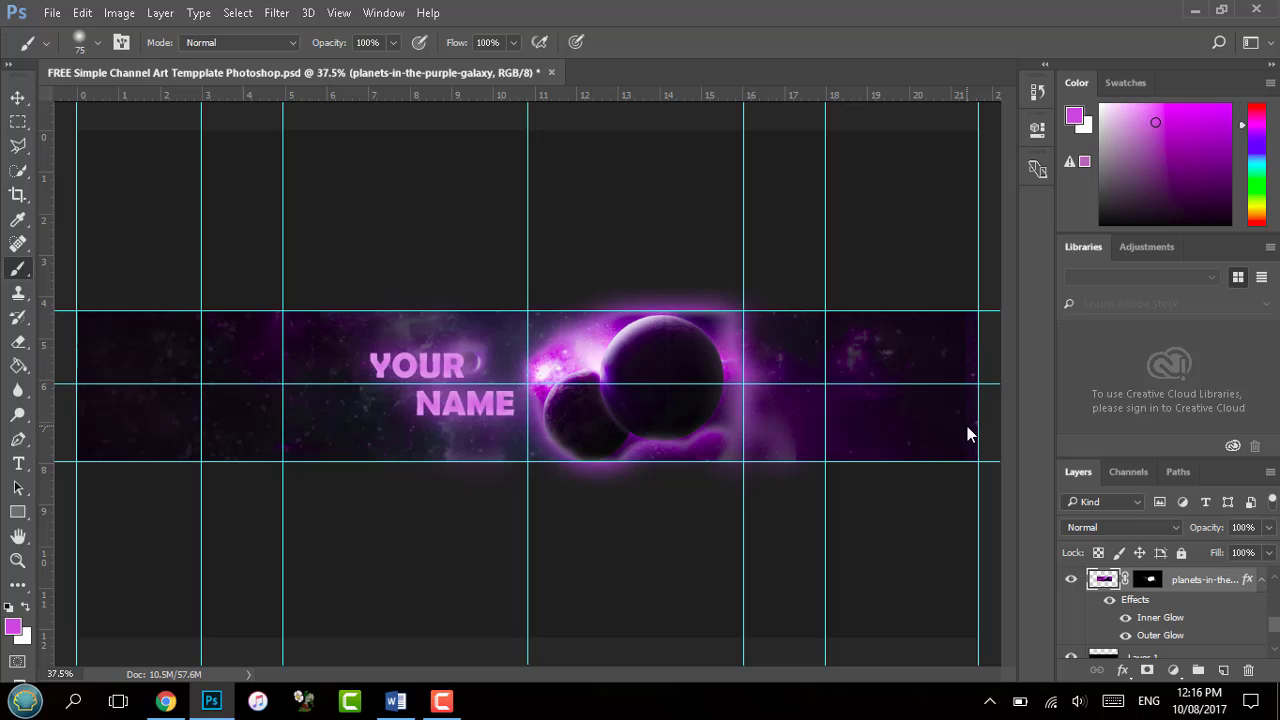
# Turn off the planets layer's inner glow, and increase its outer glow size while lowering the glow's opacity
pyautogui.rightClick(1108, 584)
pyautogui.click(1086, 139)
pyautogui.click(336, 300)
pyautogui.moveTo(626, 92); pyautogui.dragTo(1106, 49)
pyautogui.click(768, 248)
pyautogui.click(800, 369)
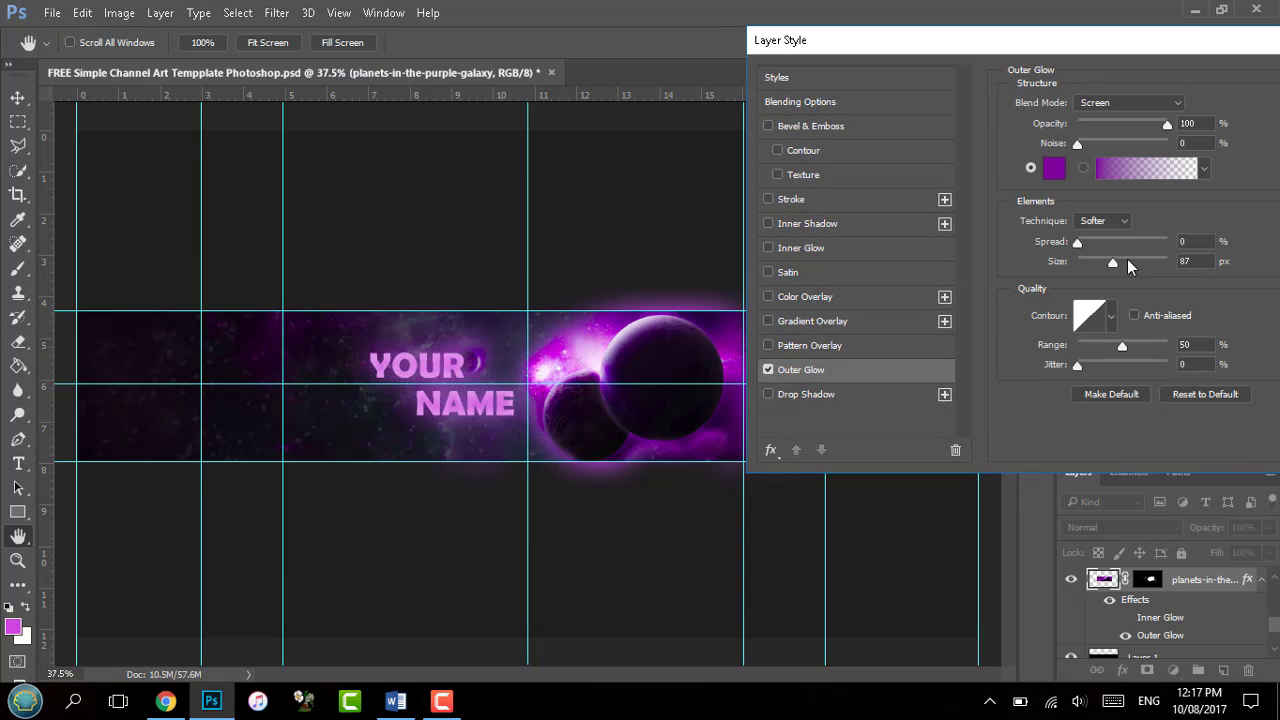
pyautogui.moveTo(1127, 259); pyautogui.dragTo(1250, 278)
pyautogui.moveTo(1167, 123); pyautogui.dragTo(971, 145)
# Add a 6 px white outside stroke at 100% opacity to the planets layer to outline its leftover areas
pyautogui.moveTo(1185, 42)
pyautogui.mouseDown()
pyautogui.moveTo(876, 232)
pyautogui.moveTo(1148, 101)
pyautogui.mouseUp()
pyautogui.click(730, 254)
pyautogui.moveTo(861, 100)
pyautogui.mouseDown()
pyautogui.moveTo(1018, 356)
pyautogui.moveTo(1068, 370)
pyautogui.mouseUp()
pyautogui.moveTo(986, 372); pyautogui.dragTo(743, 442)
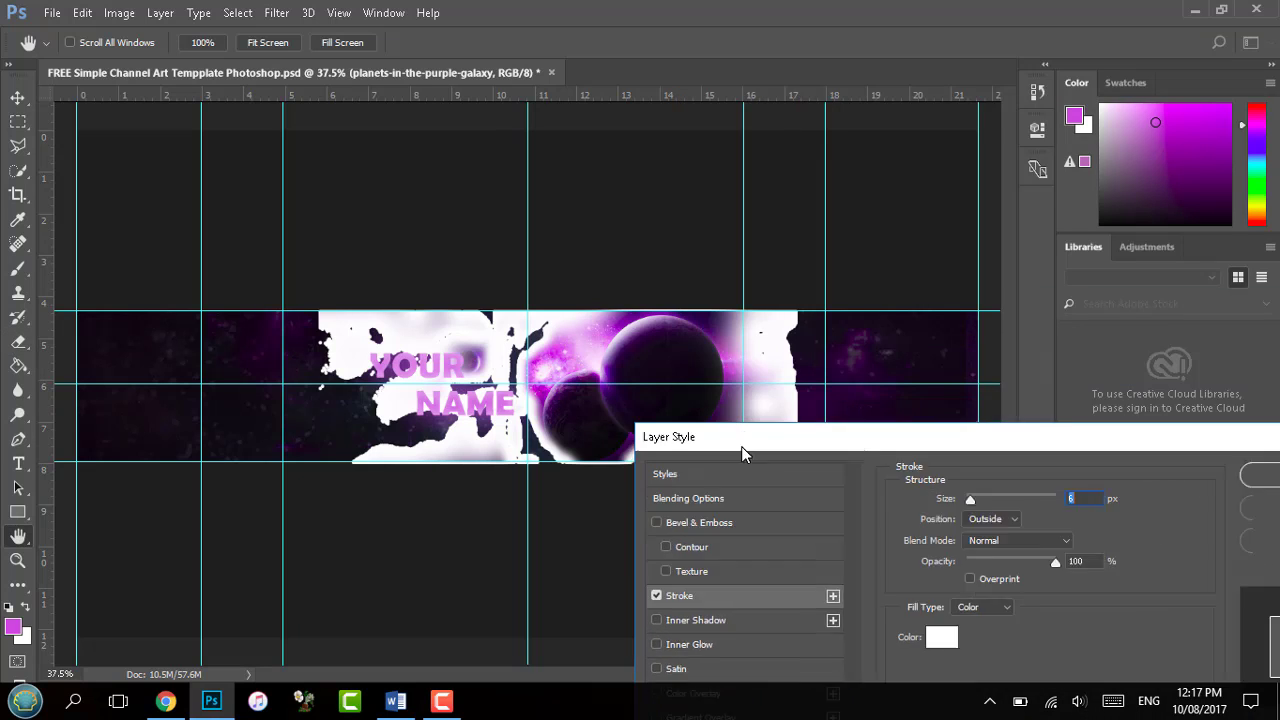
pyautogui.press('Return')
# Erase leftover planets image around the title with a 146 px eraser, undo the last erasing stroke, and hide the stroke effect
pyautogui.click(18, 268)
pyautogui.click(18, 342)
pyautogui.rightClick(300, 333)
pyautogui.moveTo(314, 328)
pyautogui.mouseDown()
pyautogui.moveTo(355, 366)
pyautogui.moveTo(393, 290)
pyautogui.moveTo(389, 384)
pyautogui.moveTo(449, 307)
pyautogui.moveTo(403, 377)
pyautogui.moveTo(419, 480)
pyautogui.moveTo(409, 472)
pyautogui.moveTo(503, 433)
pyautogui.moveTo(528, 462)
pyautogui.moveTo(482, 451)
pyautogui.moveTo(425, 385)
pyautogui.mouseUp()
pyautogui.moveTo(706, 478)
pyautogui.mouseDown()
pyautogui.moveTo(742, 445)
pyautogui.moveTo(771, 451)
pyautogui.moveTo(779, 277)
pyautogui.moveTo(763, 405)
pyautogui.moveTo(725, 300)
pyautogui.mouseUp()
pyautogui.hotkey('ctrl', 'z')
pyautogui.click(1126, 618)
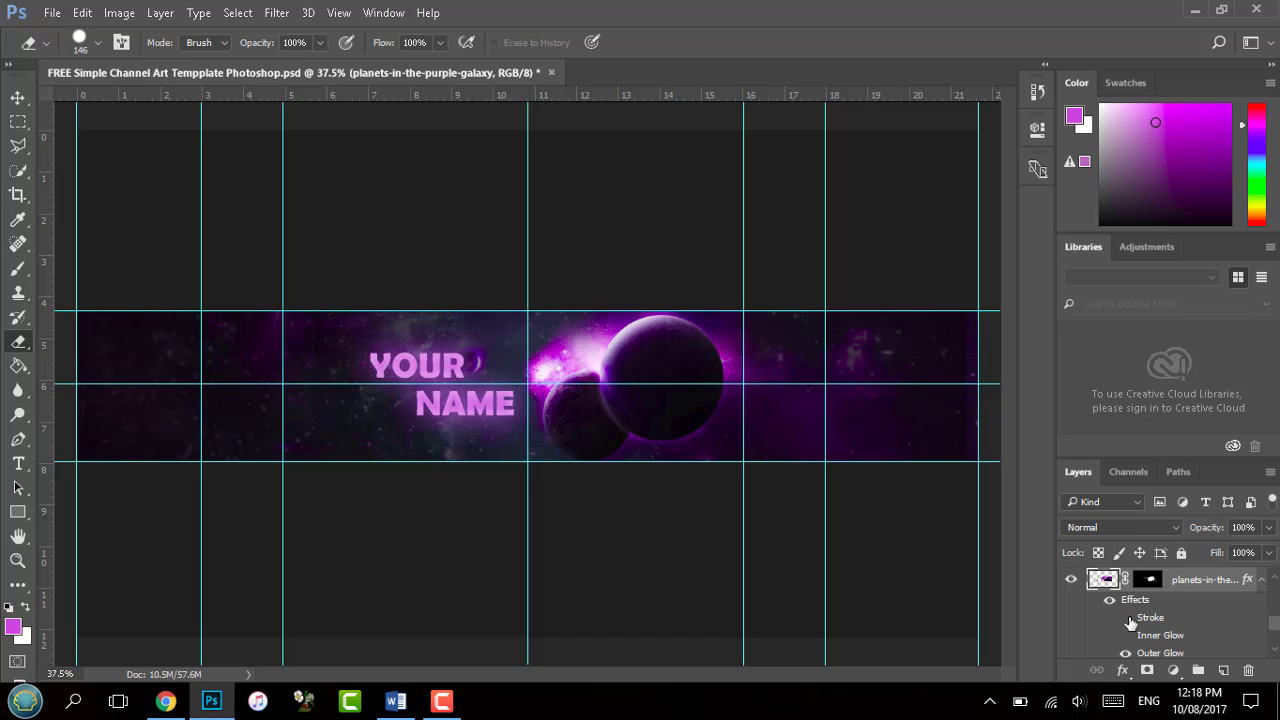
# Quick-select the small planet beside the R of YOUR and copy it to a new layer
pyautogui.click(18, 170)
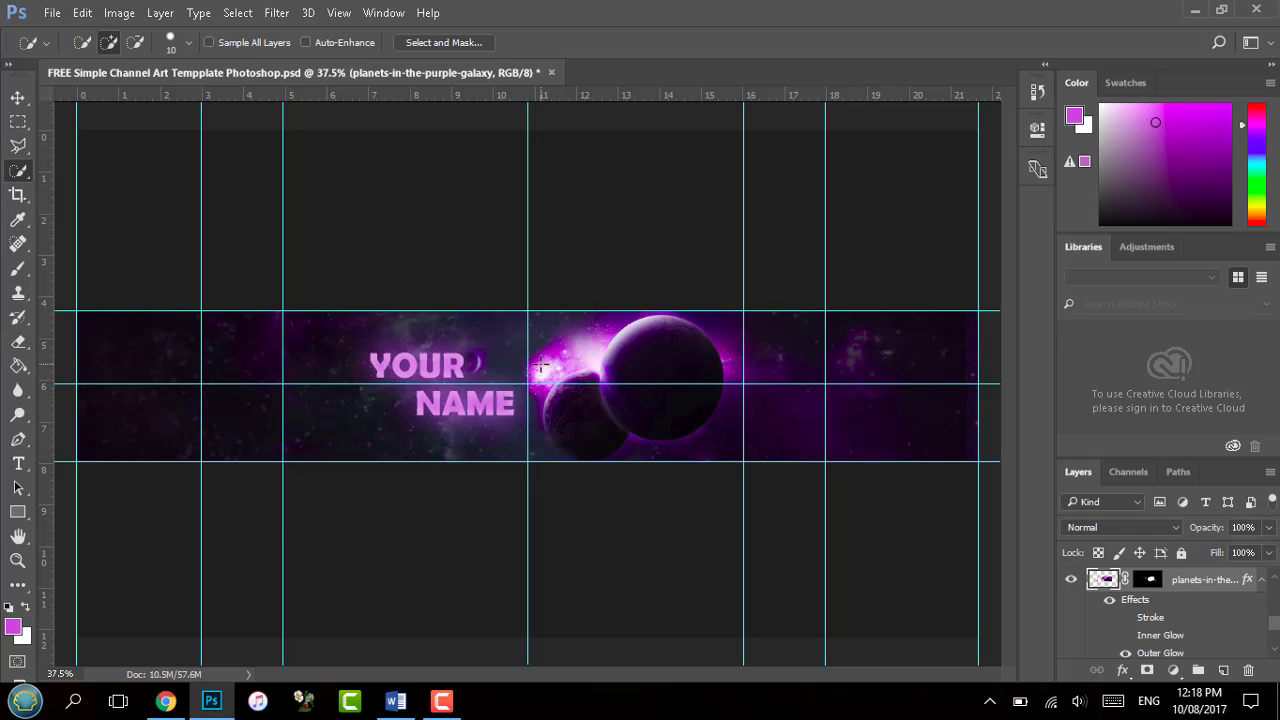
pyautogui.rightClick(1103, 579)
pyautogui.click(1071, 180)
pyautogui.rightClick(470, 360)
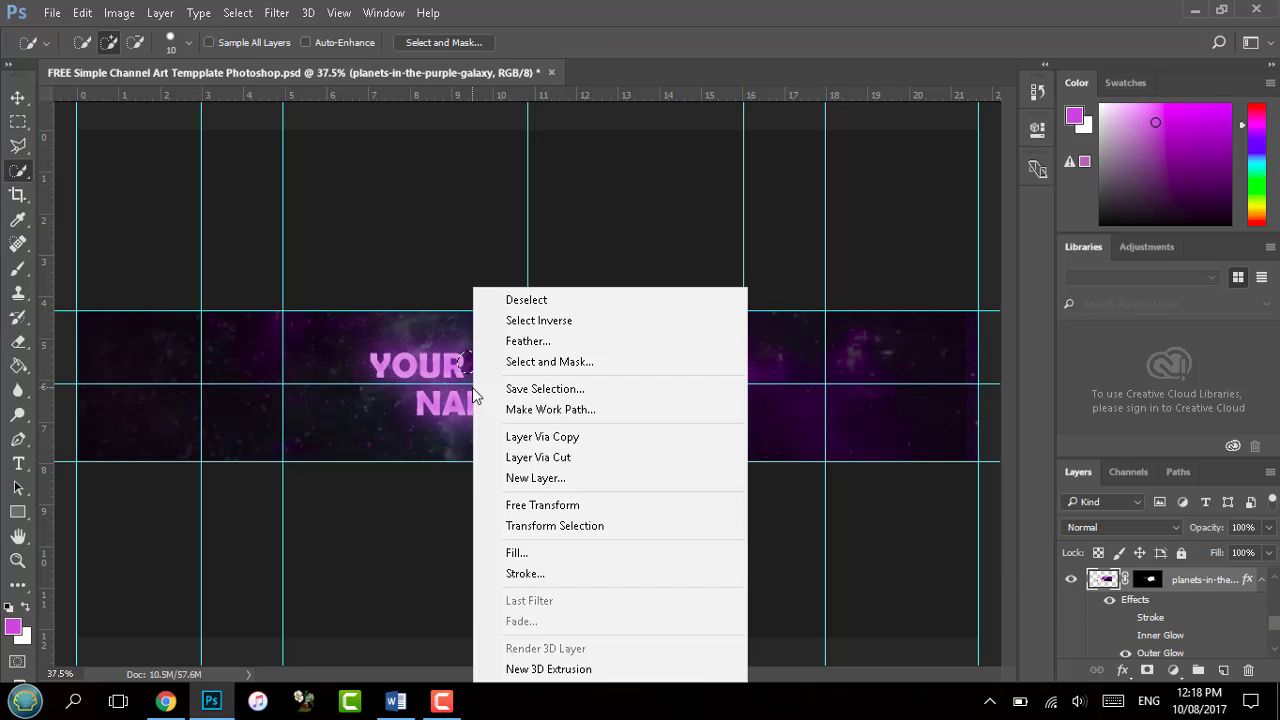
pyautogui.click(577, 449)
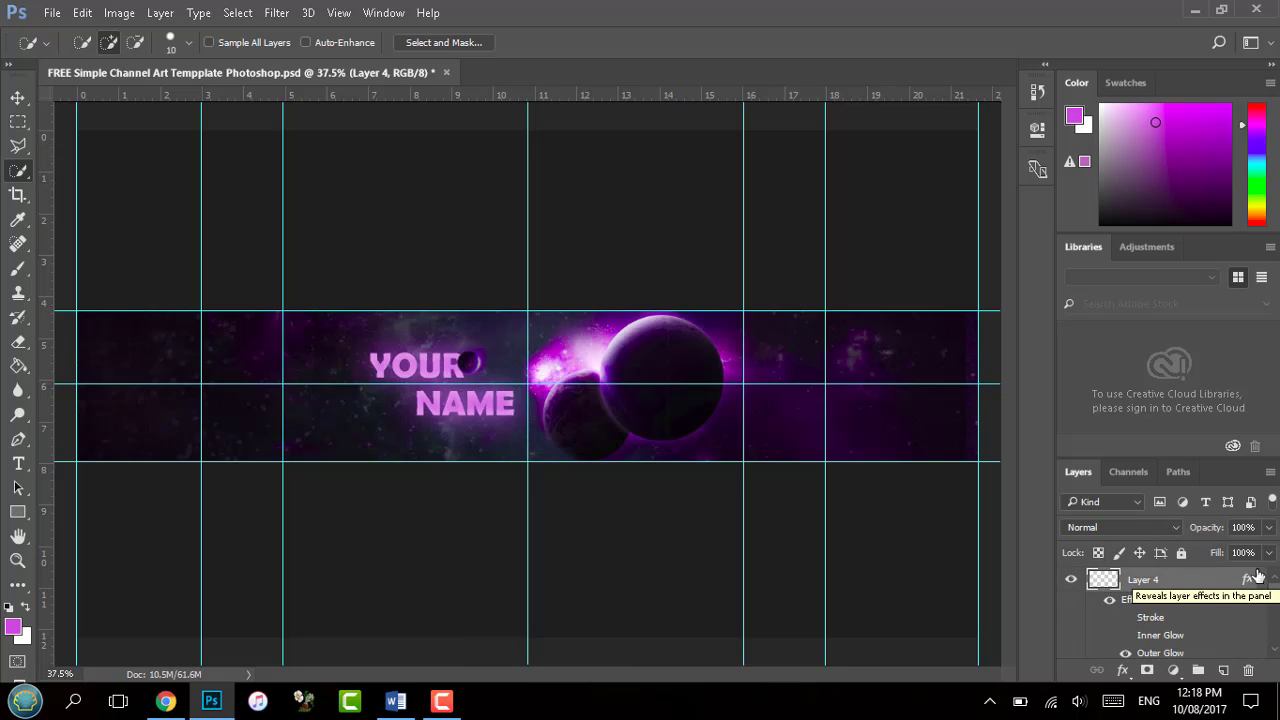
# Change the outer glow colour of the copied small planet's layer to white
pyautogui.rightClick(1128, 584)
pyautogui.click(967, 421)
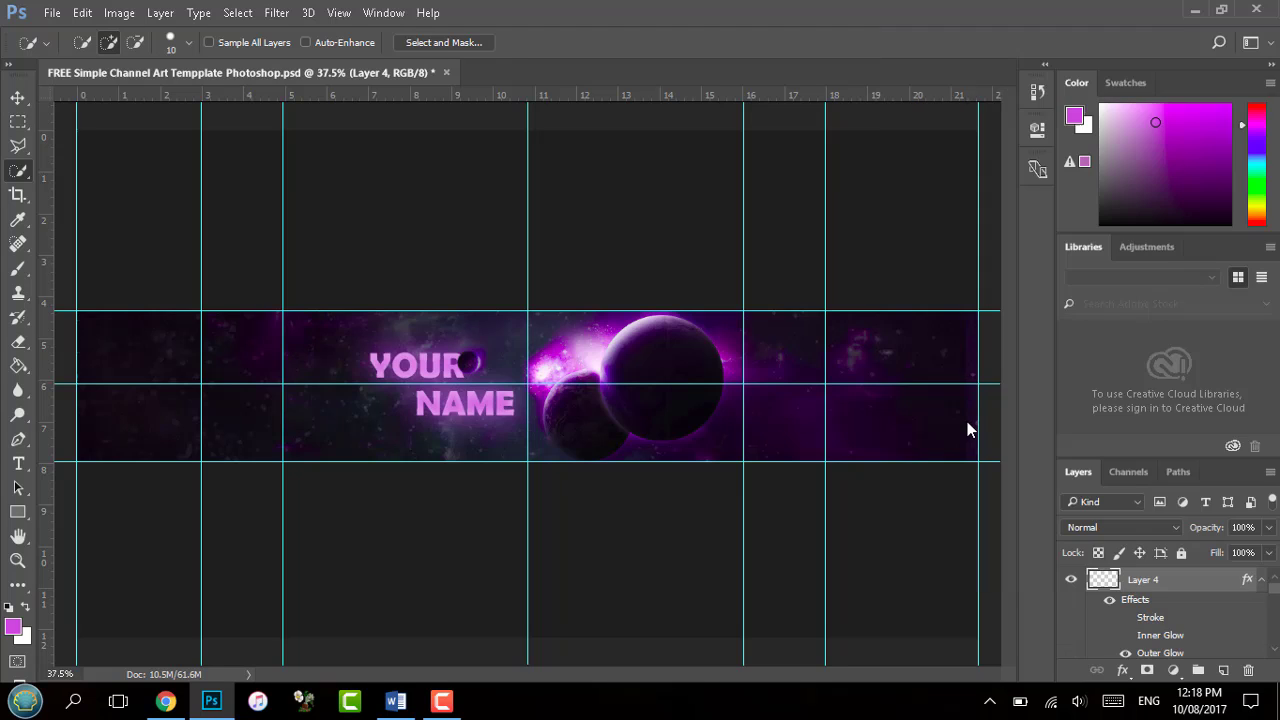
pyautogui.rightClick(1150, 628)
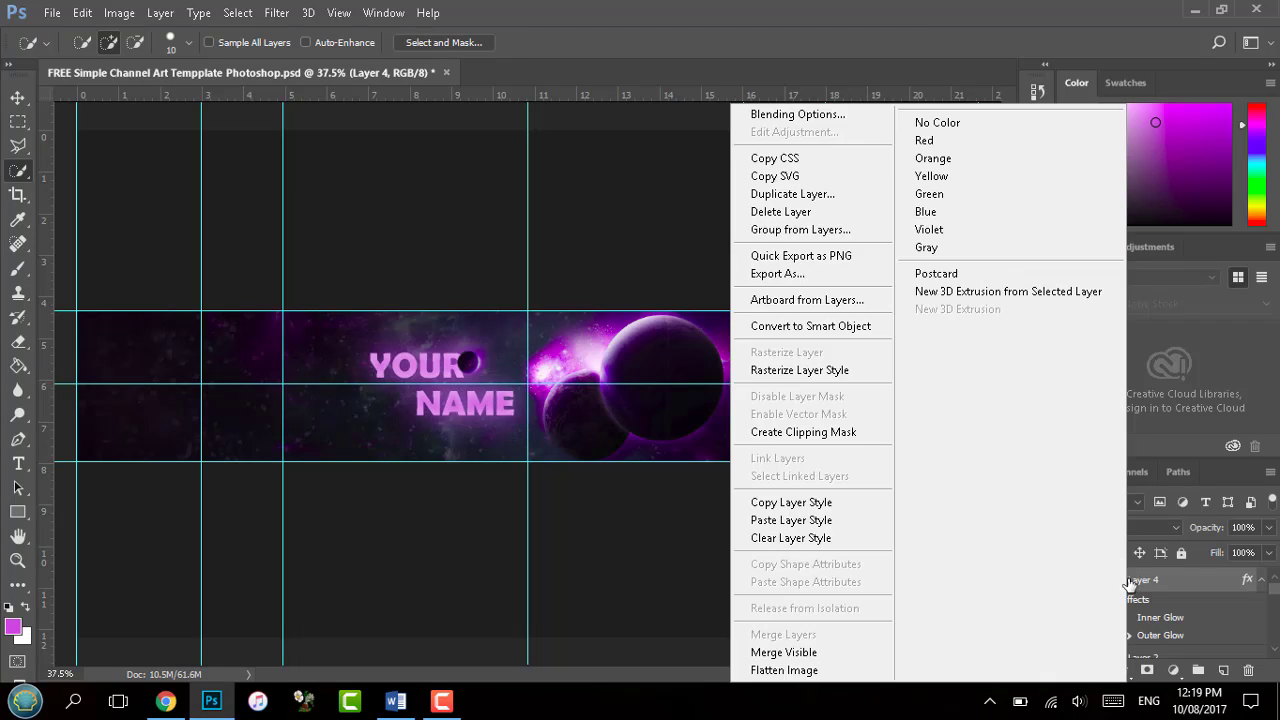
pyautogui.click(785, 118)
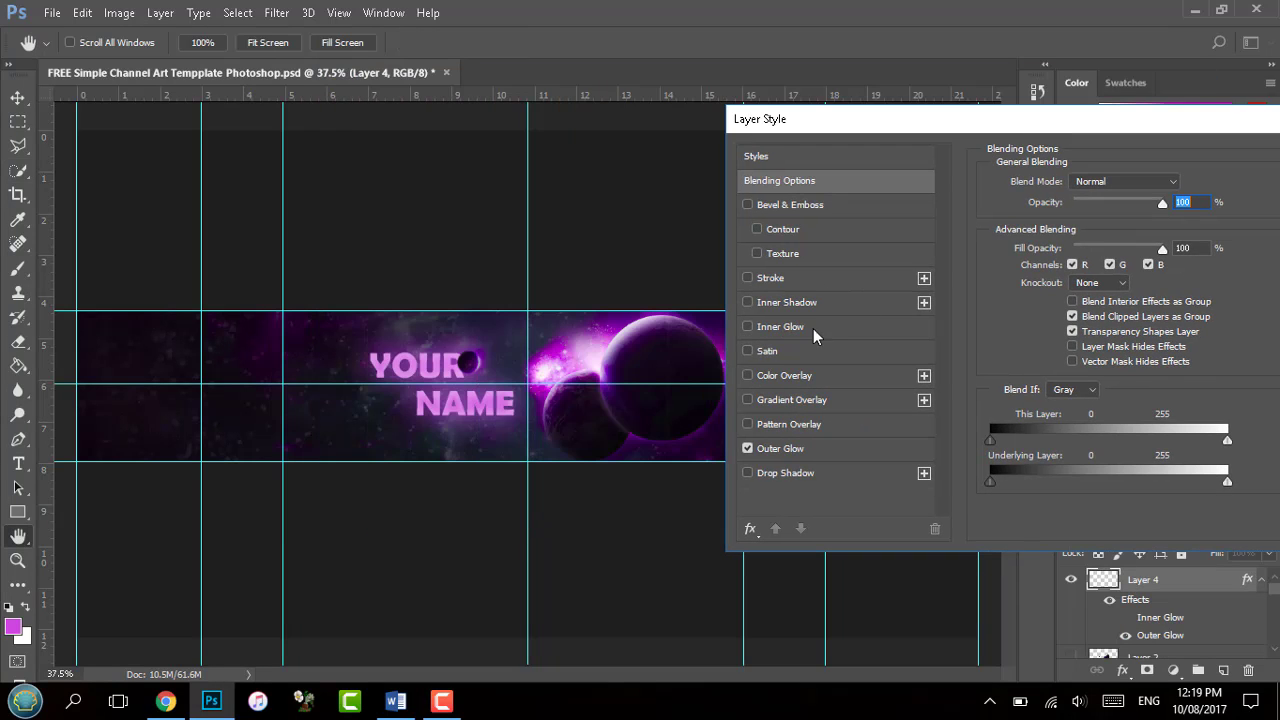
pyautogui.click(830, 448)
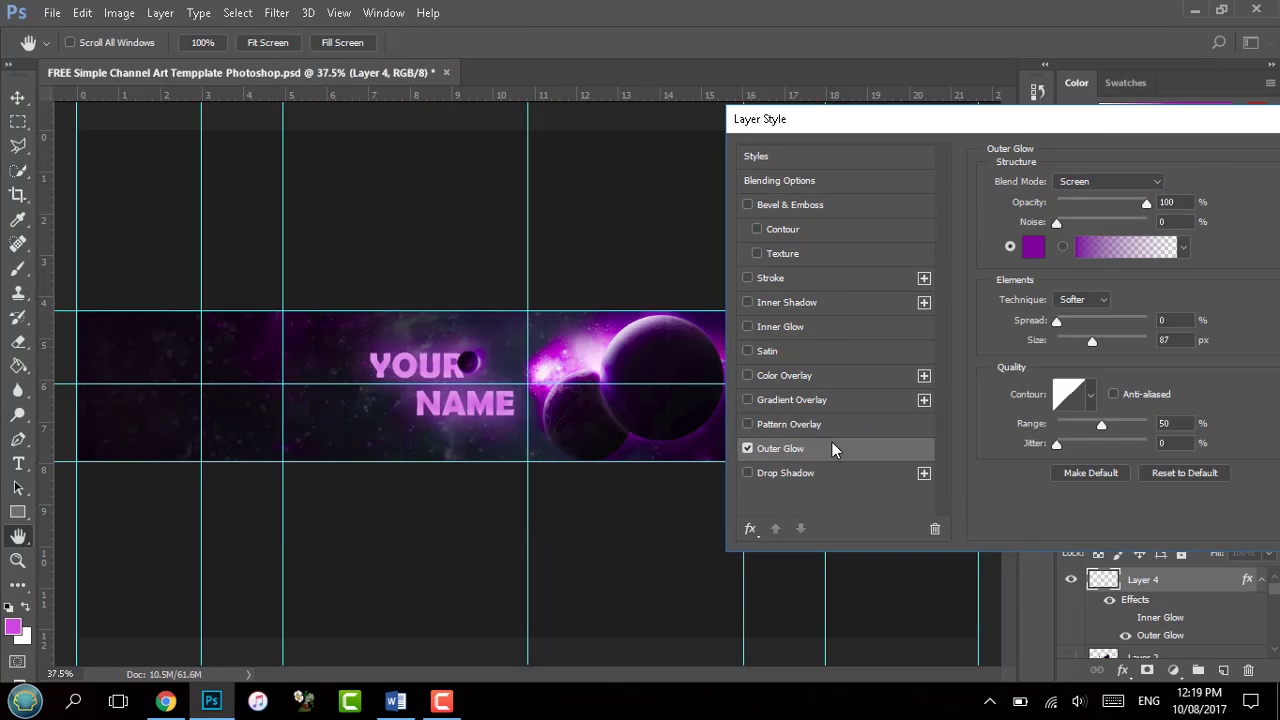
pyautogui.click(1040, 248)
pyautogui.click(683, 261)
pyautogui.click(1106, 206)
pyautogui.press('Return')
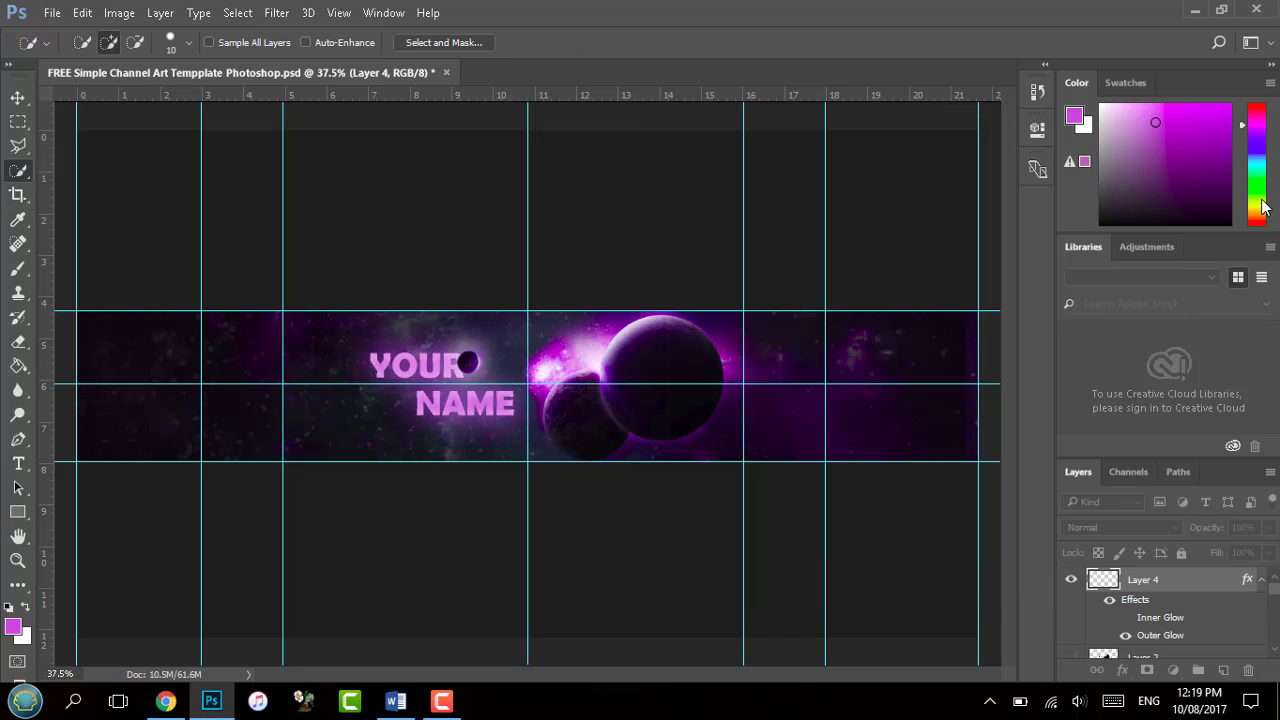
# Move the copied small planet to the upper left of YOUR, and delete its layer
pyautogui.press('v')
pyautogui.moveTo(478, 366); pyautogui.dragTo(367, 346)
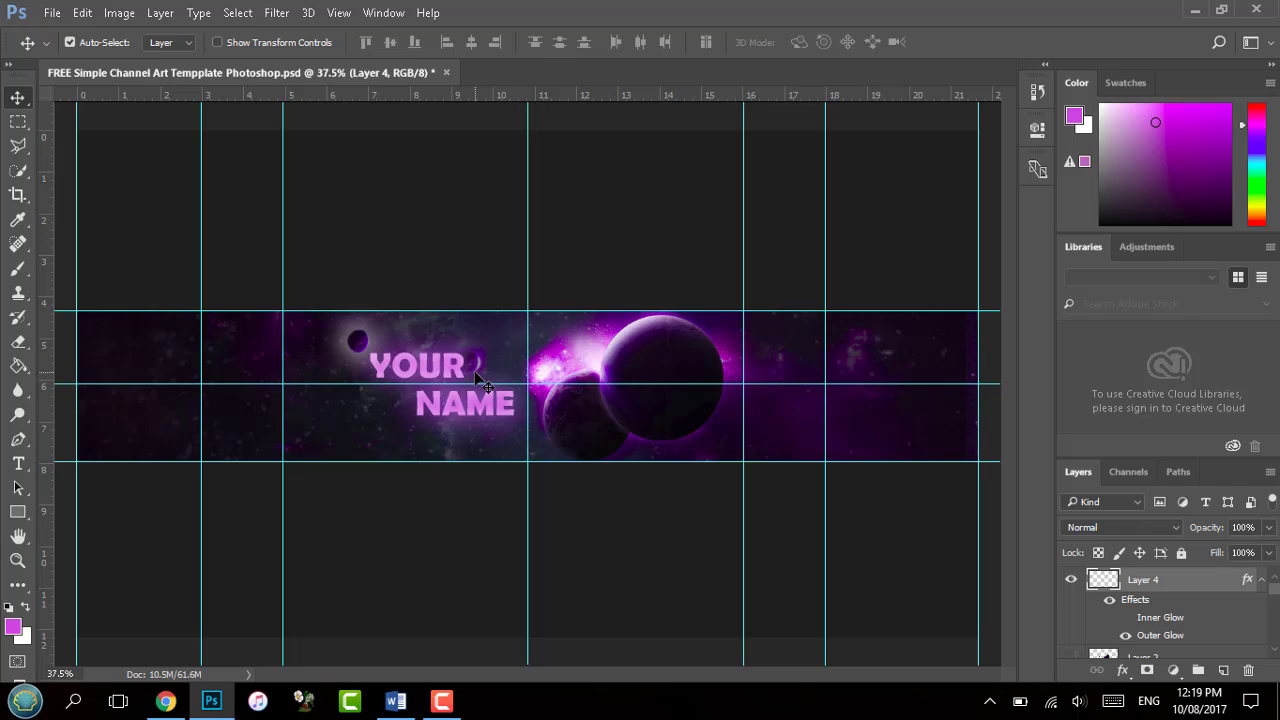
pyautogui.press('Delete')
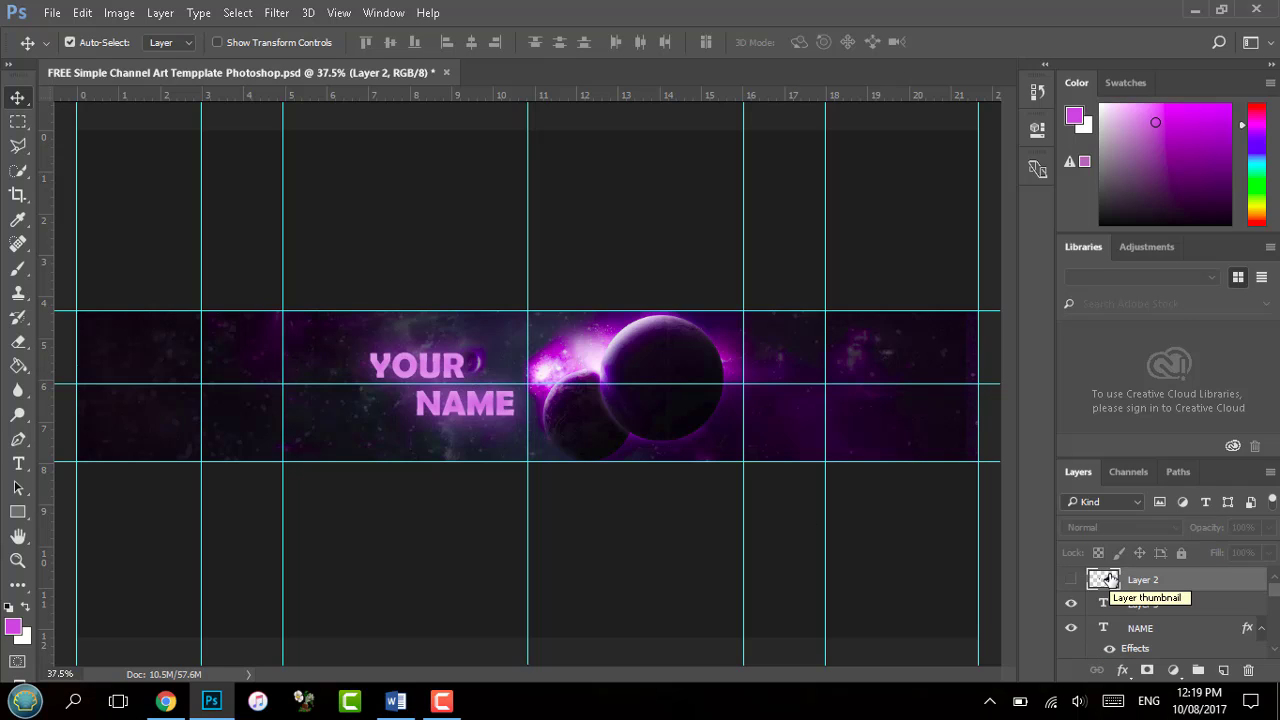
# Add the 8 pt credit text "BY BLANKZ" and place it in the banner's bottom-right corner
pyautogui.click(18, 463)
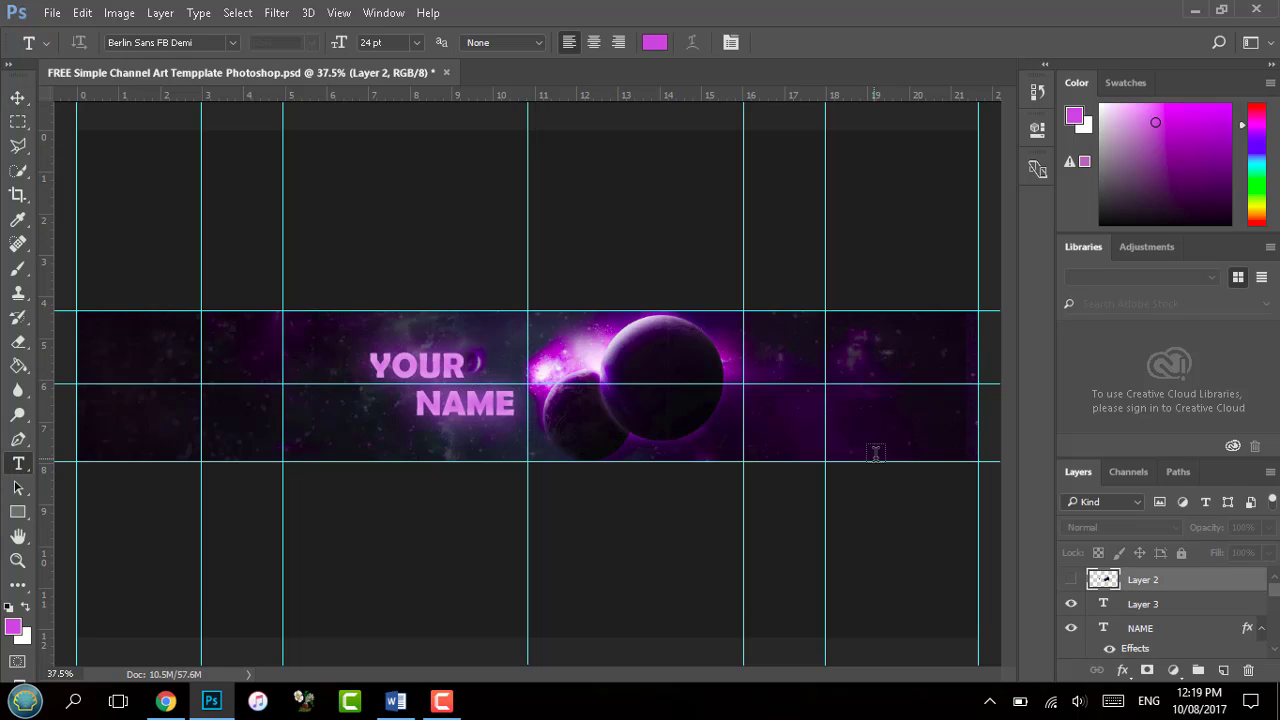
pyautogui.click(875, 452)
pyautogui.click(416, 42)
pyautogui.click(400, 110)
pyautogui.press('capslock')
pyautogui.write('bY')
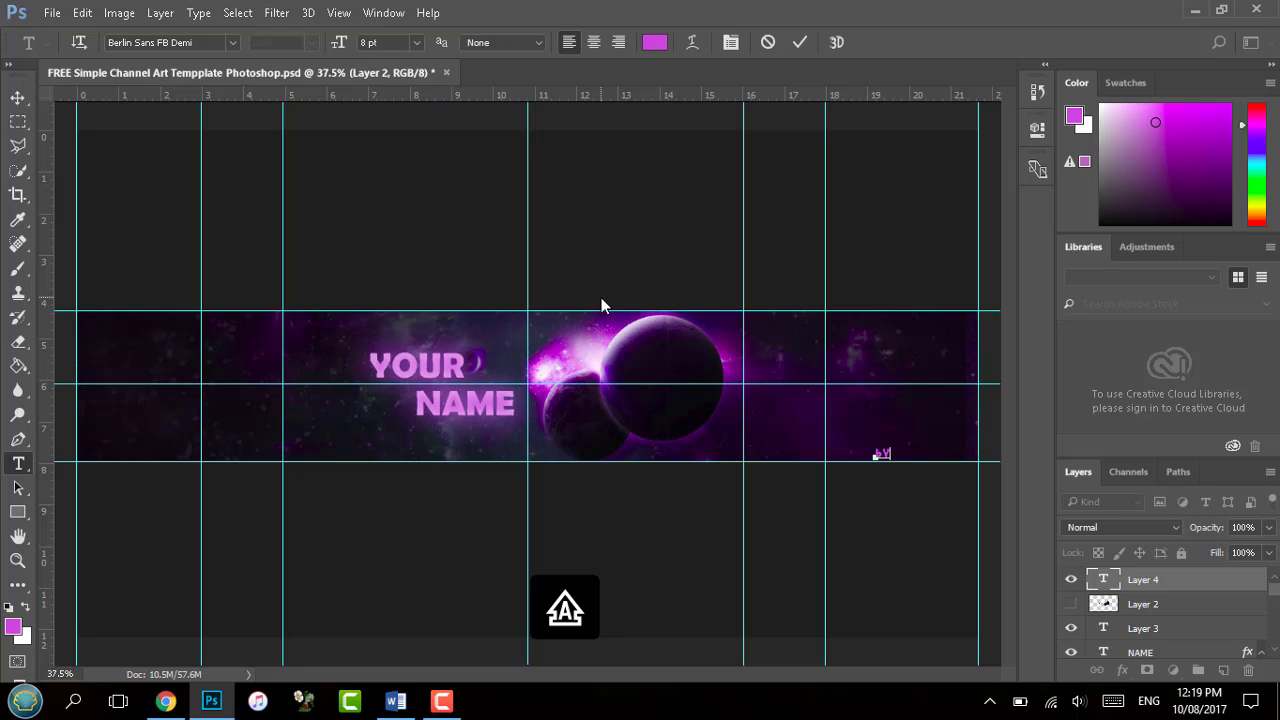
pyautogui.write(' BLANKZ')
pyautogui.moveTo(920, 468); pyautogui.dragTo(954, 475)
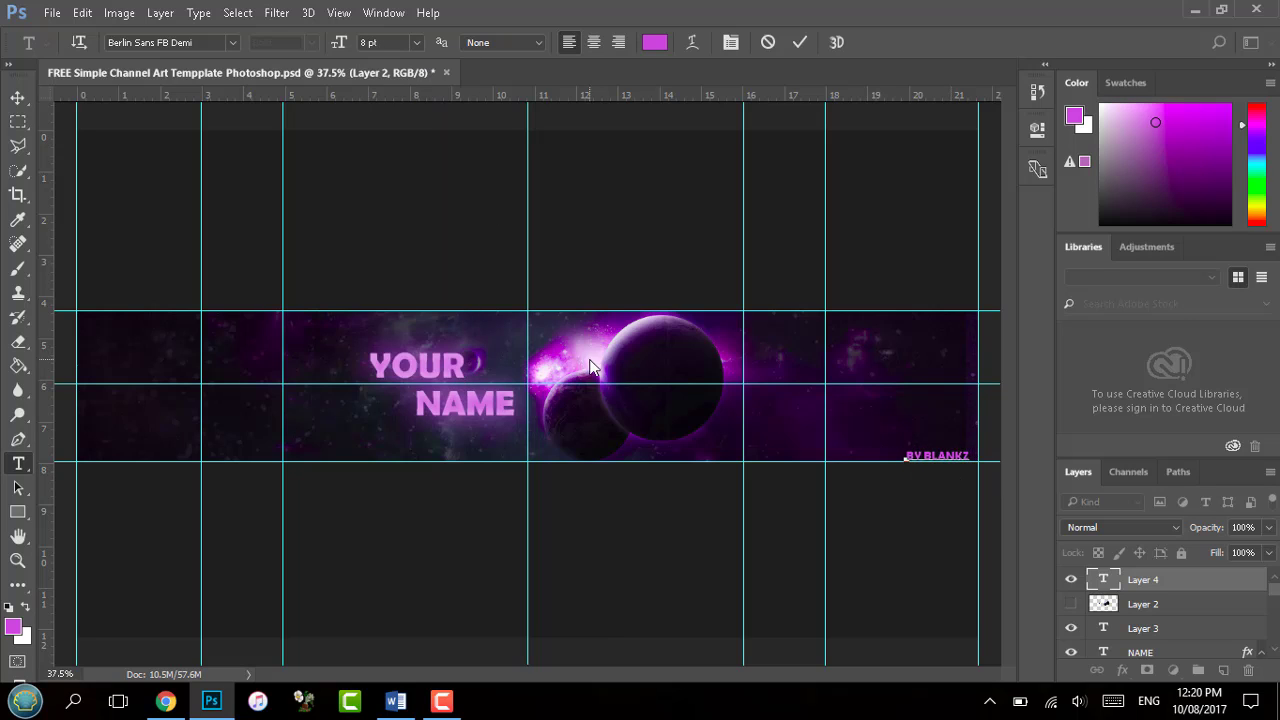
pyautogui.click(52, 13)
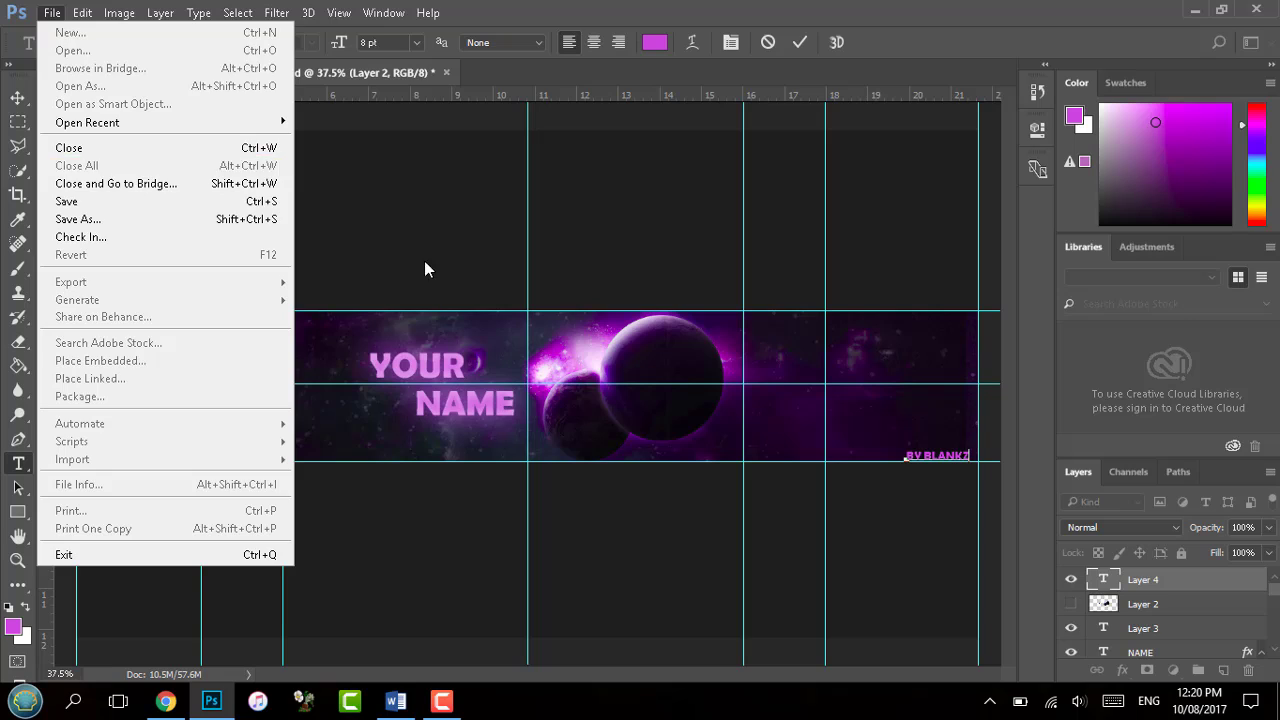
# Paint black at 30% brush opacity on the planets layer's mask over the bright glow around the small planet's upper left
pyautogui.click(1150, 580)
pyautogui.scroll(-3, 1155, 602)
pyautogui.click(1153, 600)
pyautogui.click(18, 268)
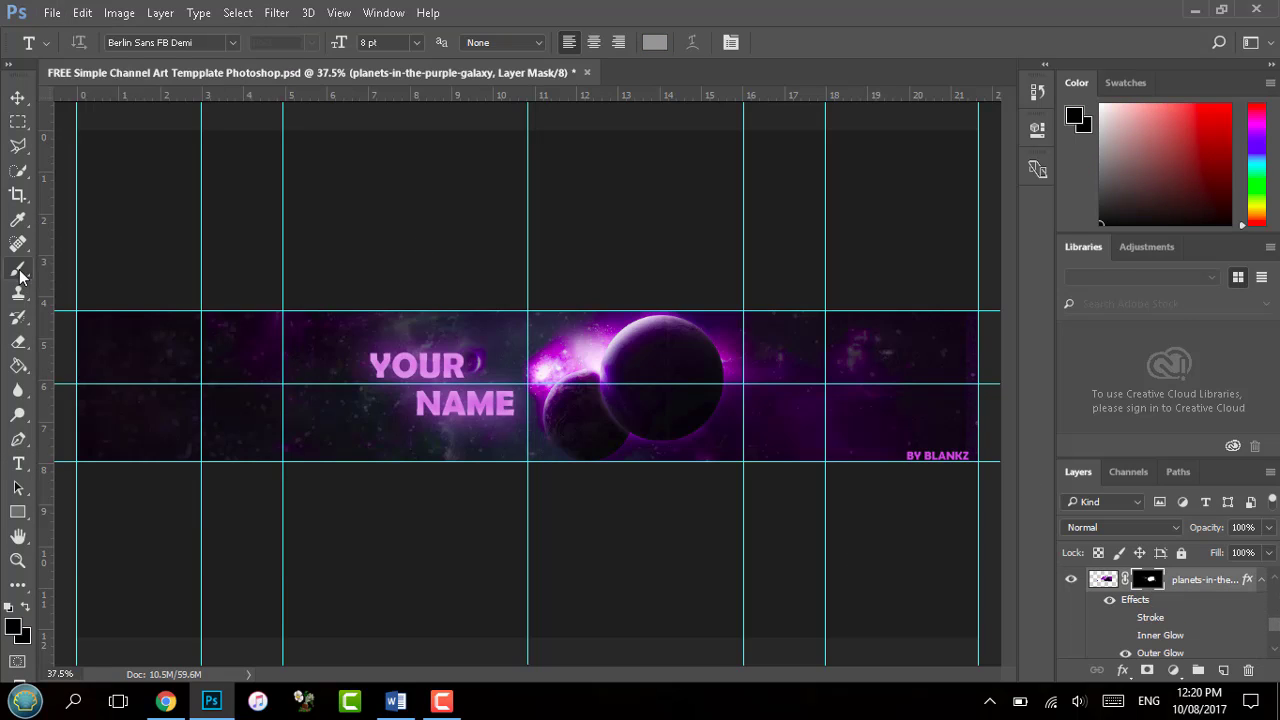
pyautogui.click(393, 42)
pyautogui.click(332, 64)
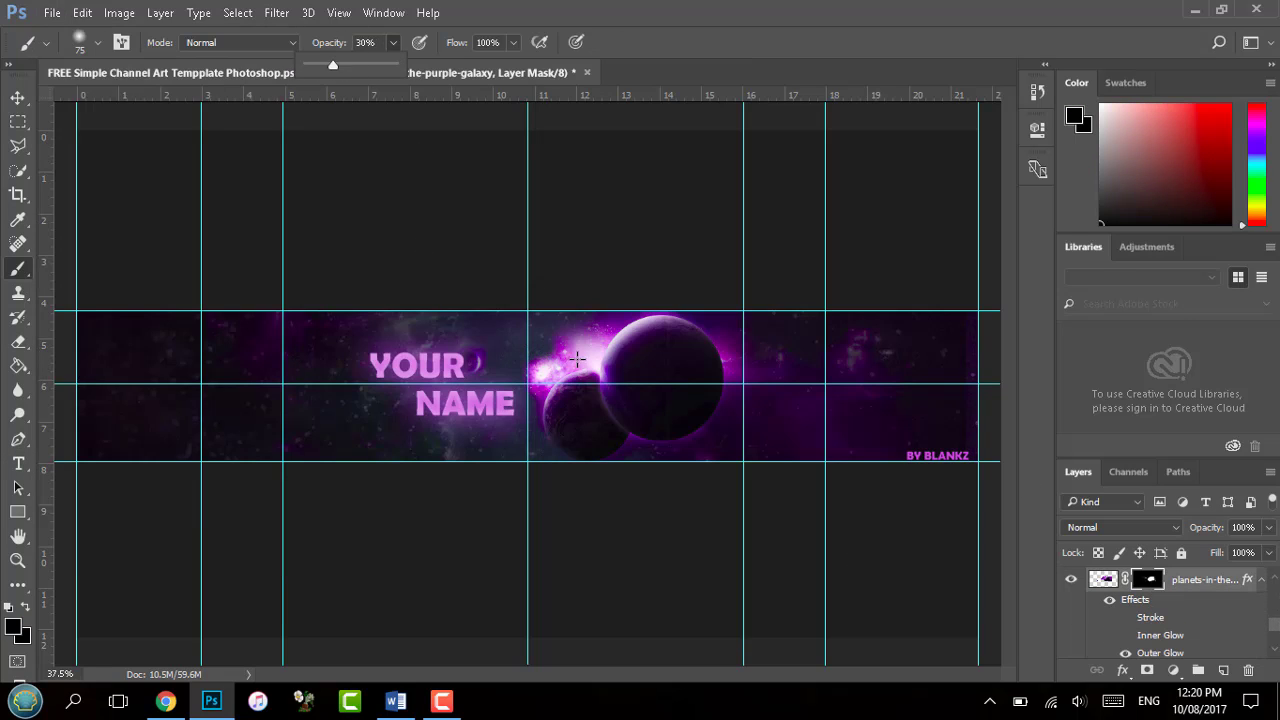
pyautogui.moveTo(576, 359)
pyautogui.mouseDown()
pyautogui.moveTo(534, 363)
pyautogui.moveTo(525, 405)
pyautogui.mouseUp()
pyautogui.moveTo(562, 344)
pyautogui.mouseDown()
pyautogui.moveTo(518, 379)
pyautogui.moveTo(573, 343)
pyautogui.moveTo(593, 344)
pyautogui.moveTo(562, 347)
pyautogui.moveTo(632, 360)
pyautogui.mouseUp()
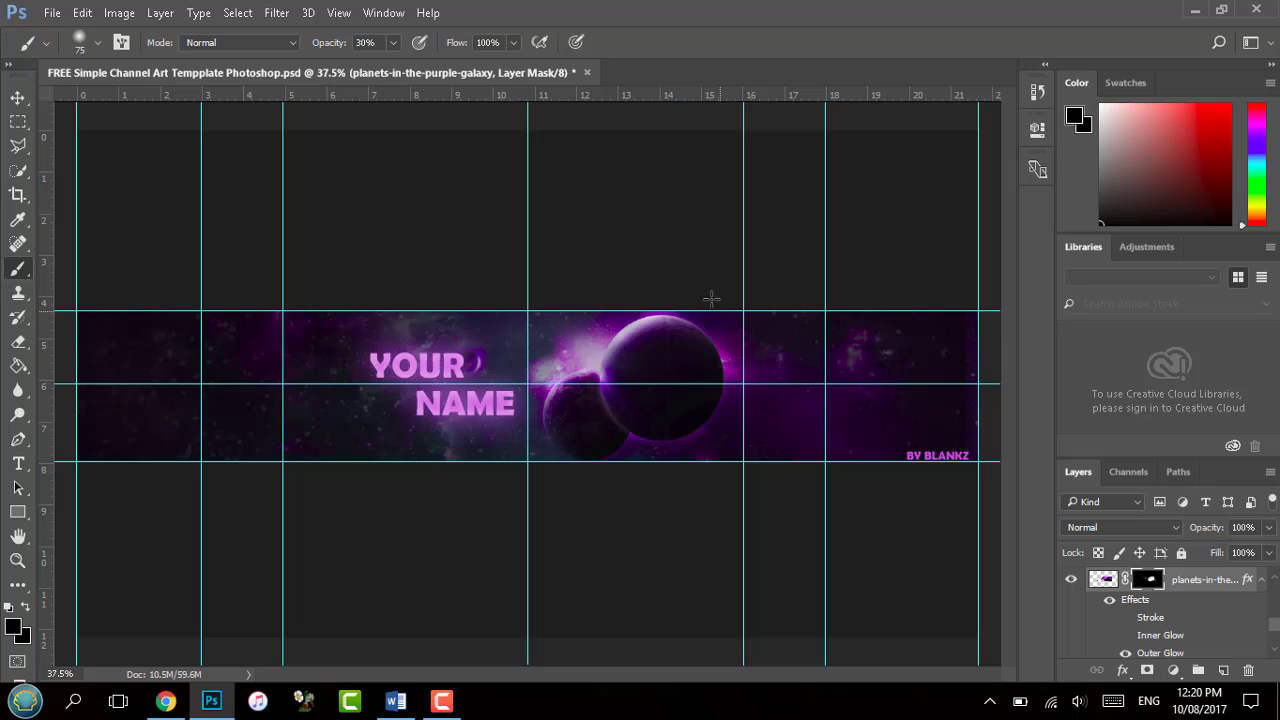
# Select the NAME layer and draw a thin rectangular marquee beneath the word NAME
pyautogui.press('8')
pyautogui.press('5')
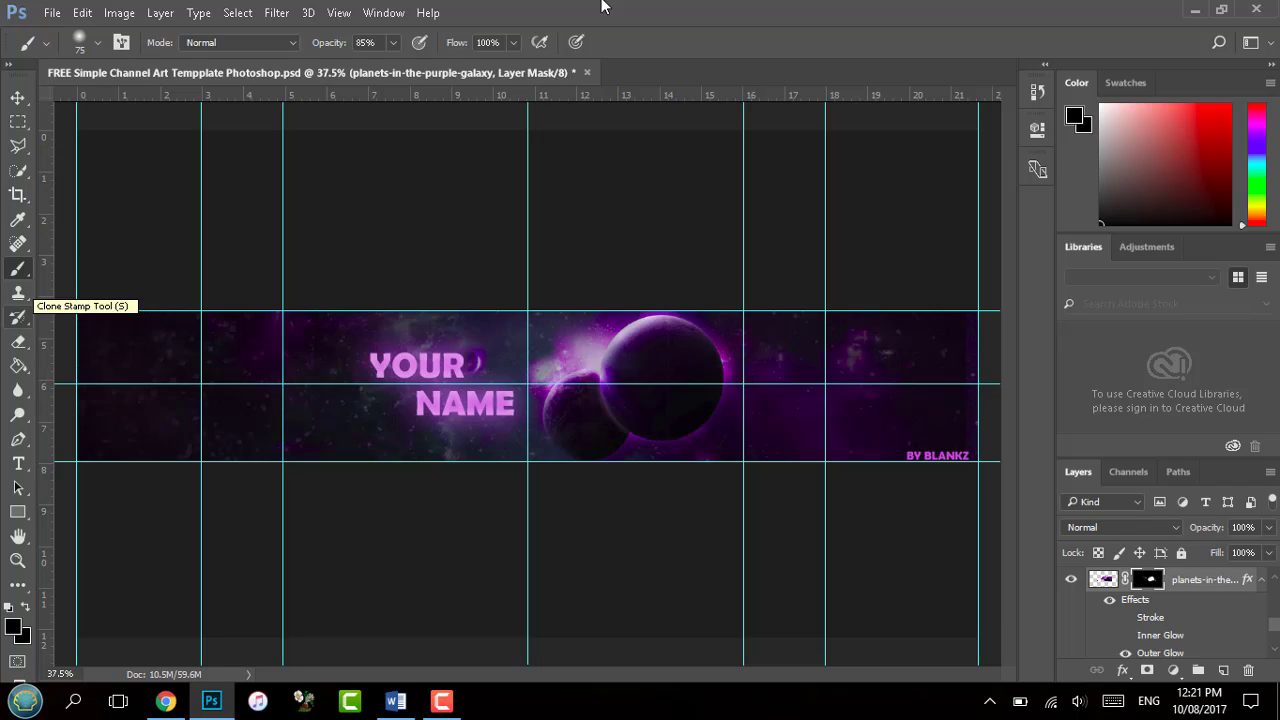
pyautogui.press('m')
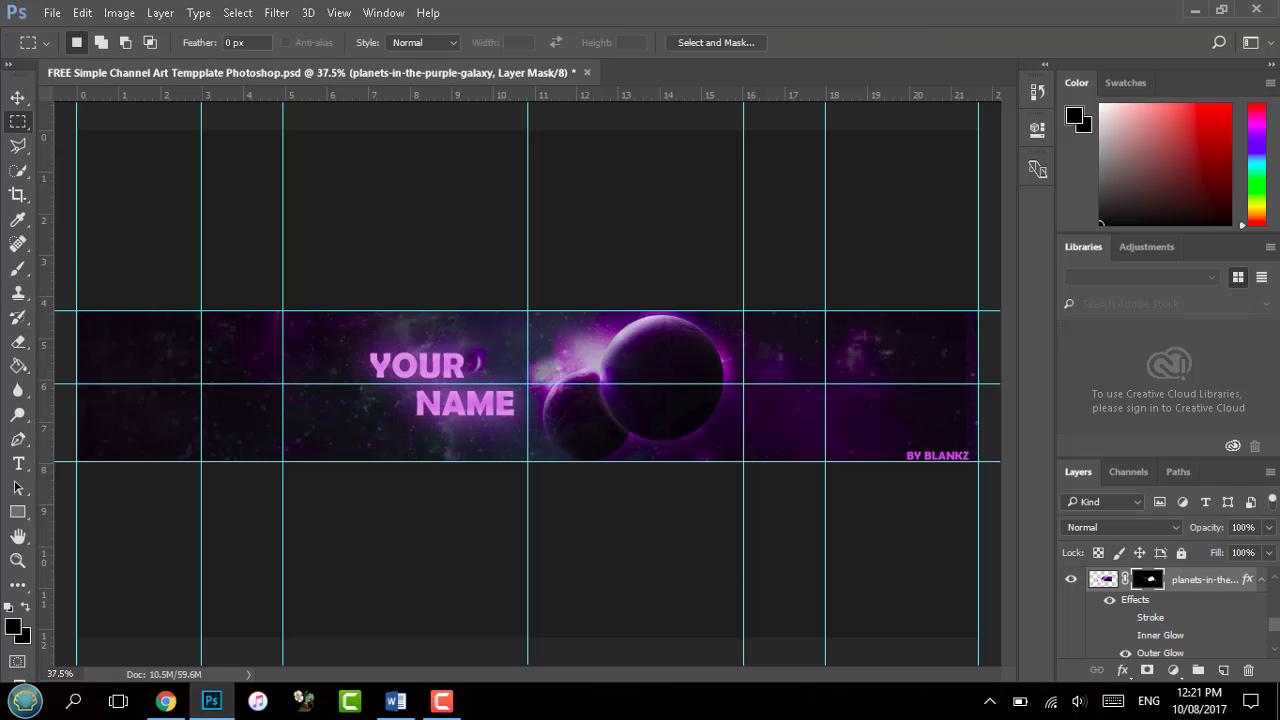
pyautogui.scroll(-1, 1272, 656)
pyautogui.scroll(4, 1257, 606)
pyautogui.click(1220, 626)
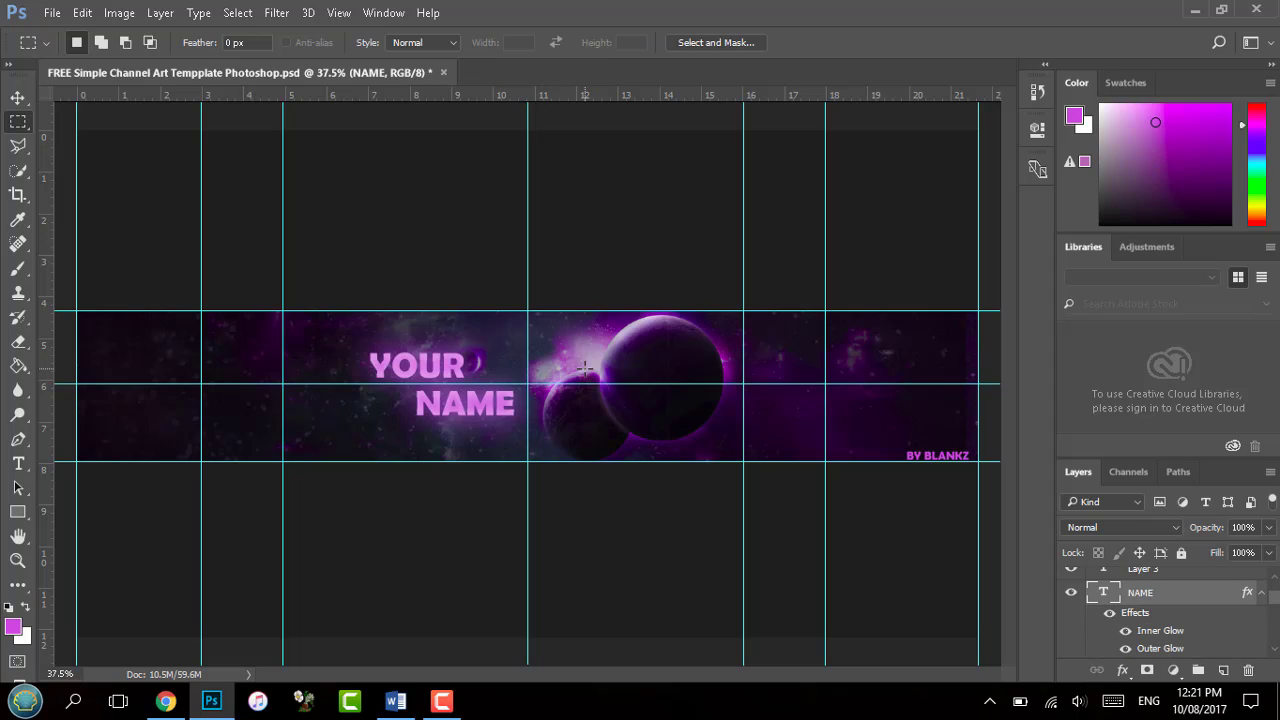
pyautogui.click(198, 12)
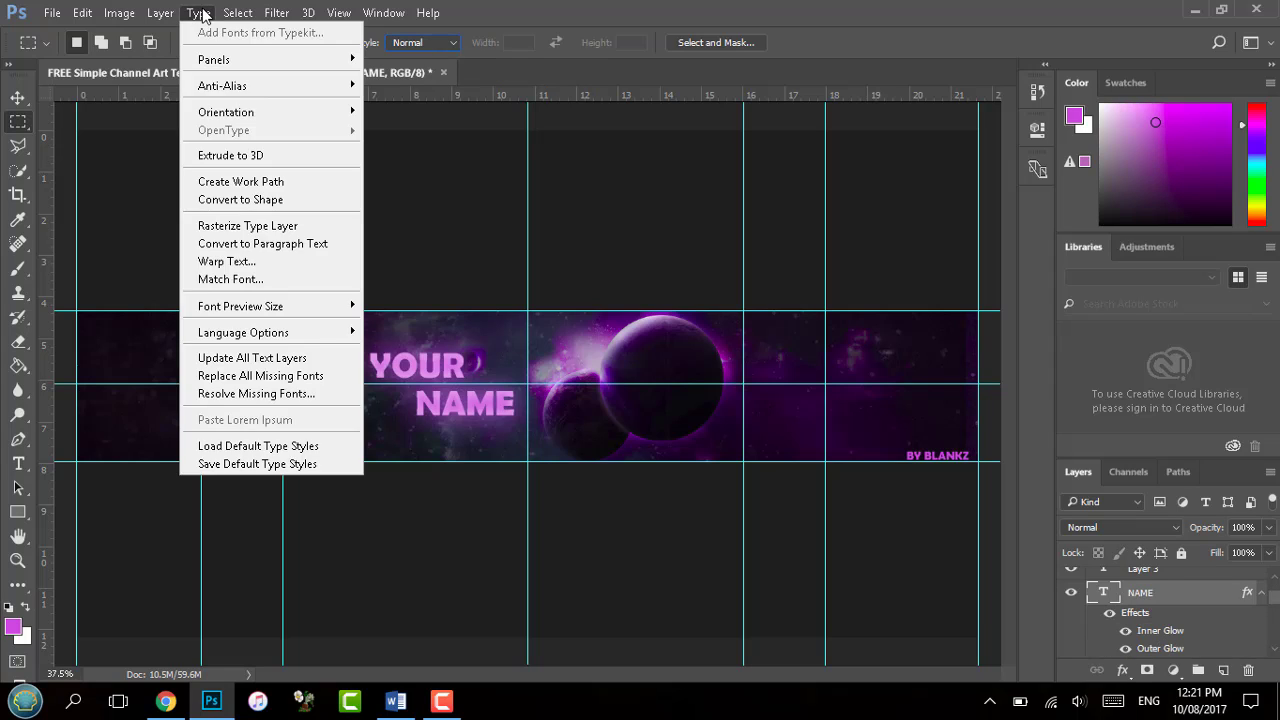
pyautogui.click(198, 12)
pyautogui.moveTo(382, 432); pyautogui.dragTo(496, 437)
# Set the brush opacity to 100% and choose a slightly duller purple as the foreground colour
pyautogui.press('b')
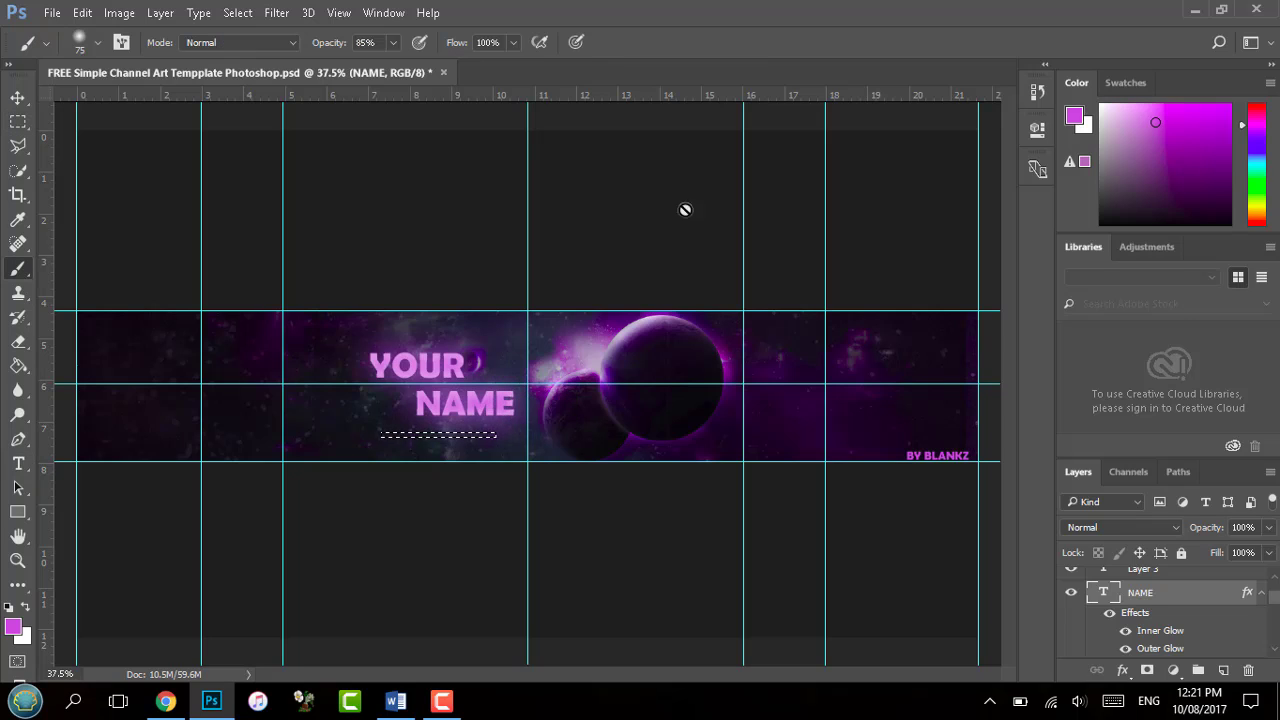
pyautogui.moveTo(390, 47); pyautogui.dragTo(775, 88)
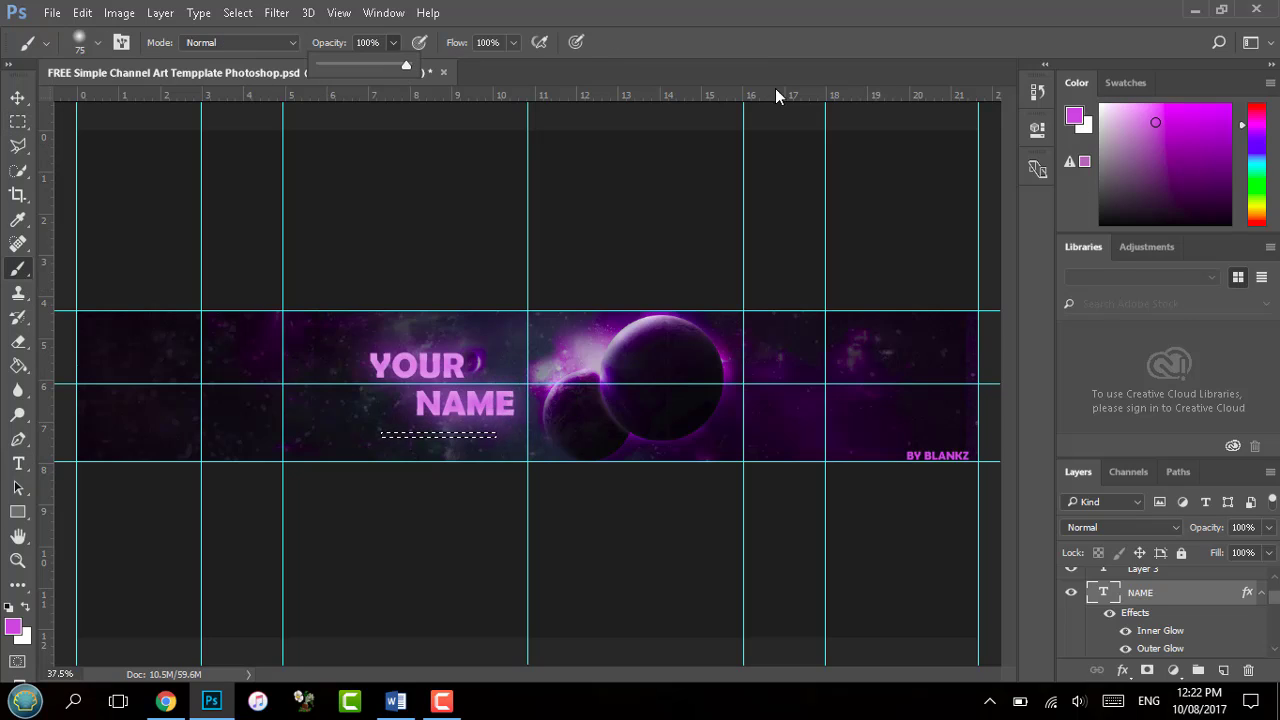
pyautogui.moveTo(1206, 158); pyautogui.dragTo(1146, 131)
# Try rasterizing the NAME layer and painting the underline bar directly on it, and undo these changes
pyautogui.click(495, 414)
pyautogui.press('Return')
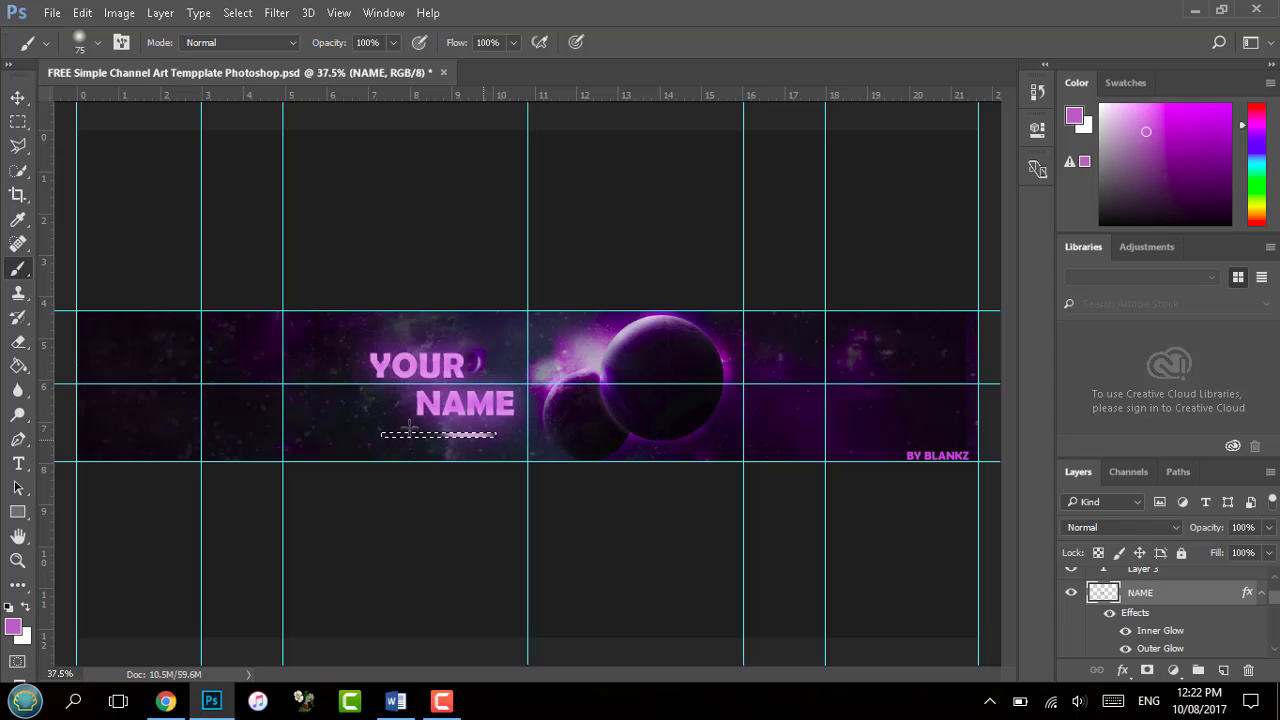
pyautogui.click(17, 97)
pyautogui.click(24, 123)
pyautogui.hotkey('ctrl', 'd')
pyautogui.click(432, 439)
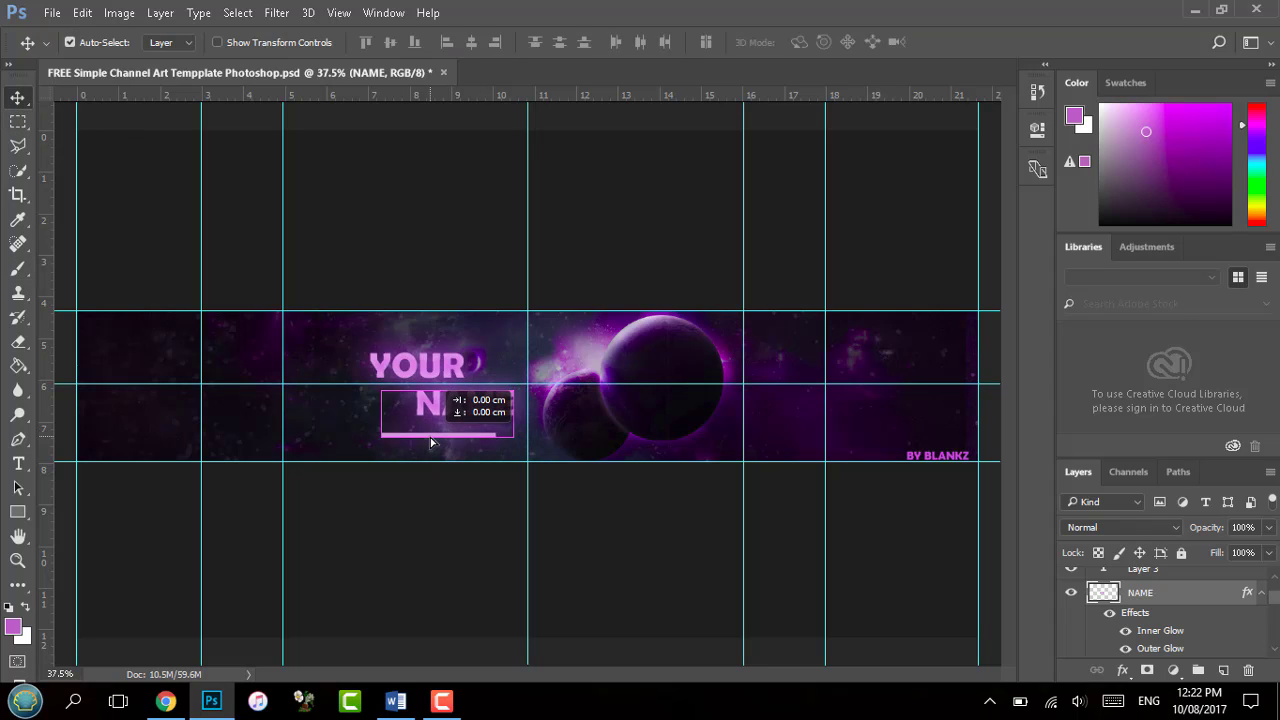
pyautogui.hotkey('ctrl', 'alt', 'z')
pyautogui.hotkey('ctrl', 'alt', 'z')
pyautogui.hotkey('ctrl', 'alt', 'z')
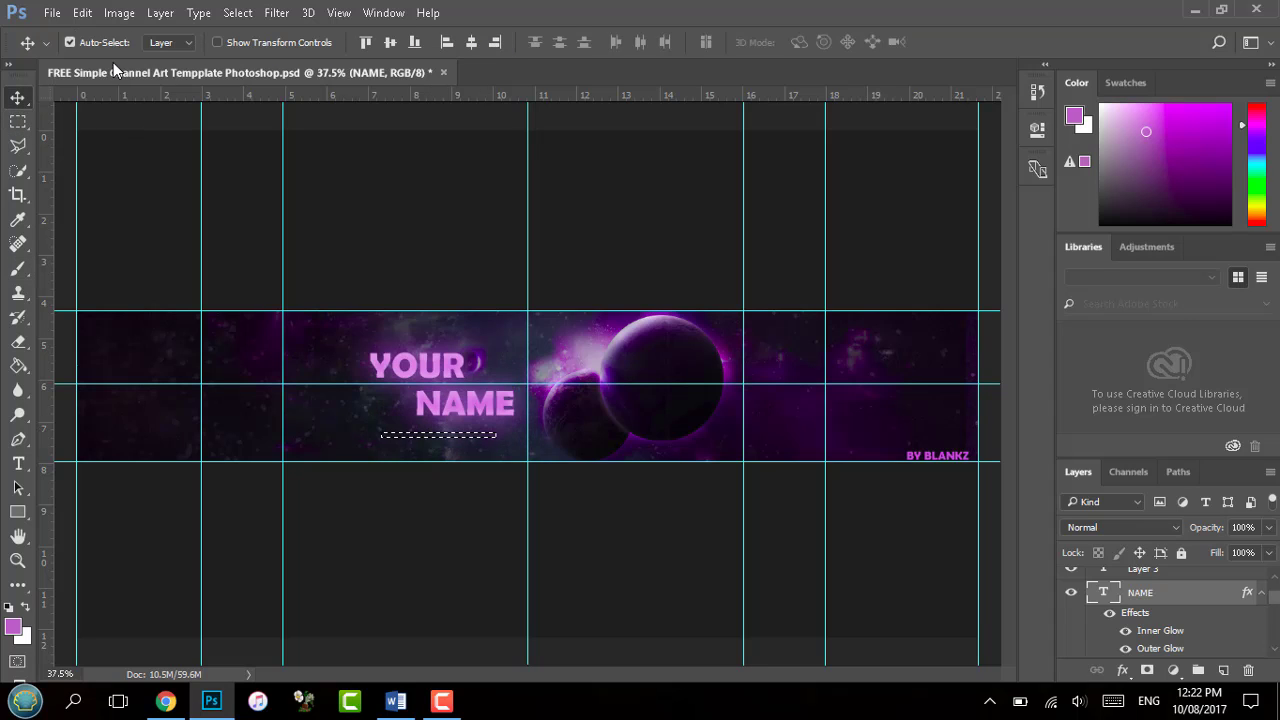
# Enlarge the layer list and create a new empty layer directly above the NAME layer
pyautogui.moveTo(1275, 600); pyautogui.dragTo(1276, 582)
pyautogui.moveTo(1169, 458); pyautogui.dragTo(1155, 317)
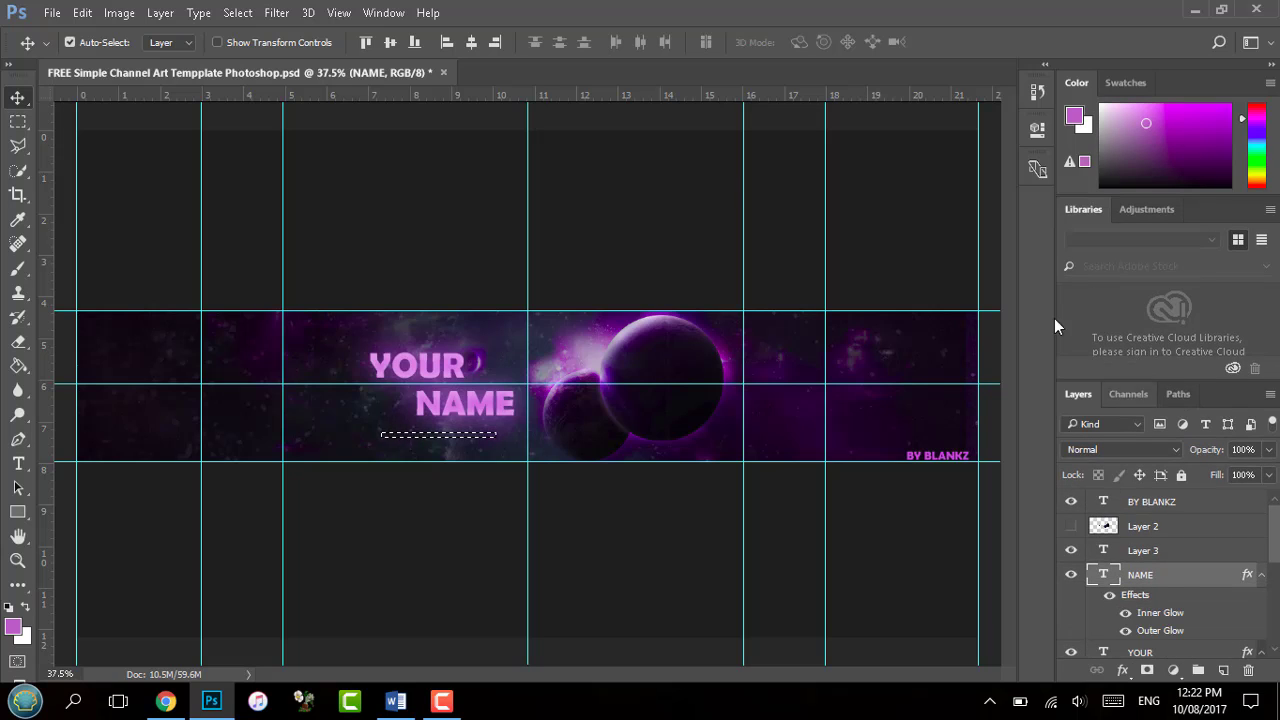
pyautogui.click(167, 13)
pyautogui.moveTo(200, 31)
pyautogui.click(438, 31)
pyautogui.click(802, 214)
# Paint the thin selection purple on the new layer and move the bar up directly beneath NAME
pyautogui.click(16, 268)
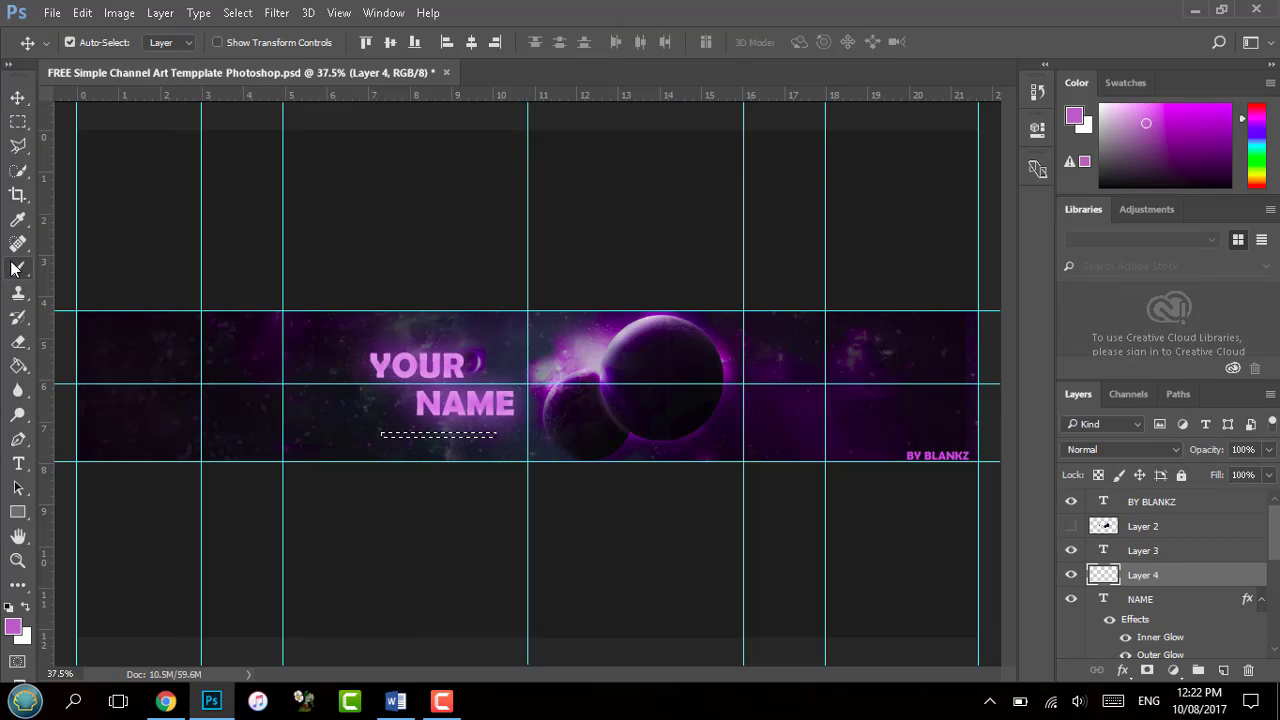
pyautogui.moveTo(496, 434); pyautogui.dragTo(302, 426)
pyautogui.press('v')
pyautogui.moveTo(488, 437)
pyautogui.mouseDown()
pyautogui.moveTo(477, 442)
pyautogui.moveTo(501, 429)
pyautogui.mouseUp()
# Load the underline bar as a selection, sample NAME's lighter purple and try to recolour the bar, then deselect on its layer
pyautogui.keyDown('ctrl'); pyautogui.click(1103, 501); pyautogui.keyUp('ctrl')
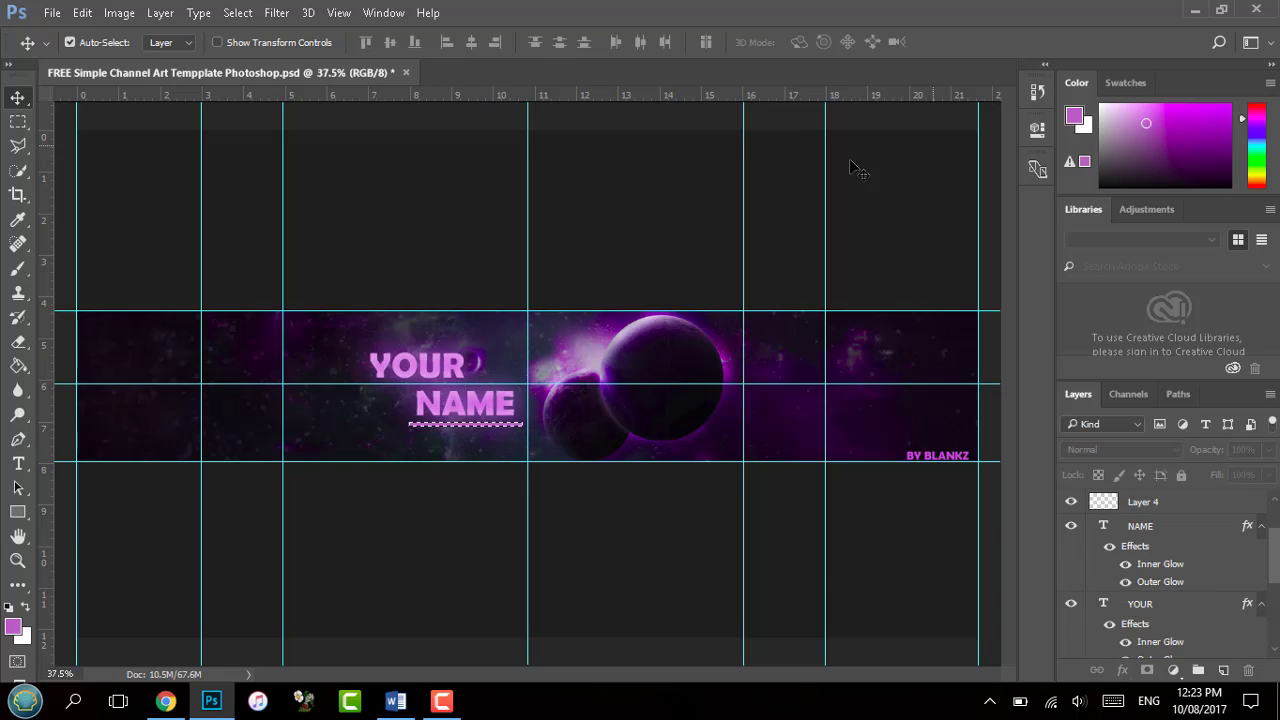
pyautogui.press('i')
pyautogui.click(427, 420)
pyautogui.press('b')
pyautogui.click(427, 418)
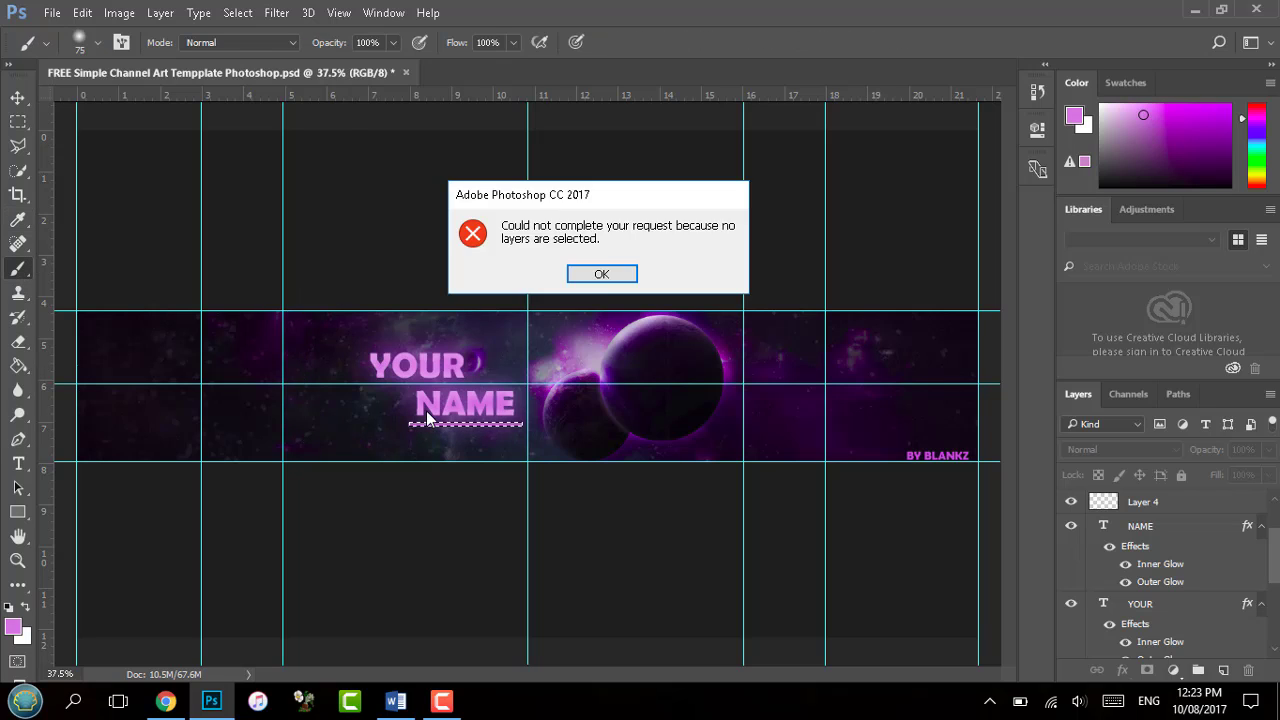
pyautogui.click(601, 274)
pyautogui.click(1103, 503)
pyautogui.hotkey('ctrl', 'd')
pyautogui.press('m')
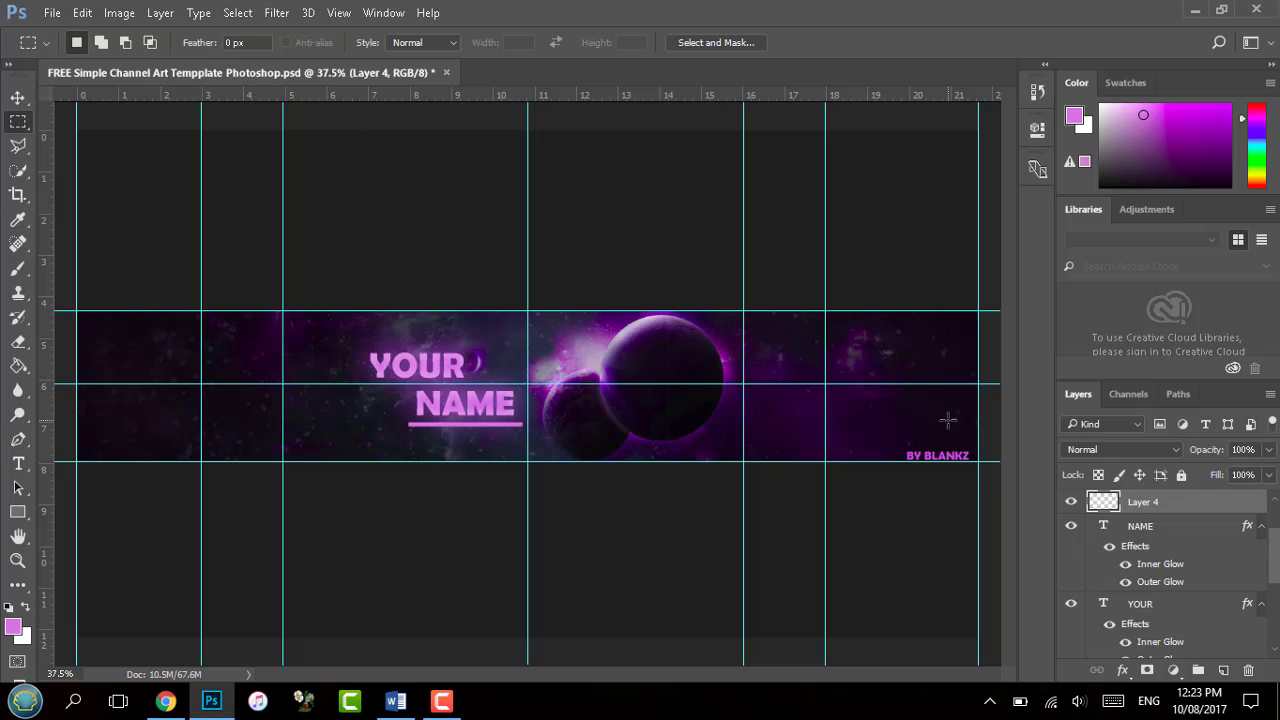
# Select a range of layers lower in the layer stack and combine them into a layer group with default settings
pyautogui.scroll(3, 1207, 548)
pyautogui.moveTo(1274, 547); pyautogui.dragTo(1273, 638)
pyautogui.click(1215, 575)
pyautogui.keyDown('shift'); pyautogui.click(1180, 626); pyautogui.keyUp('shift')
pyautogui.rightClick(1180, 626)
pyautogui.click(1000, 171)
pyautogui.click(803, 232)
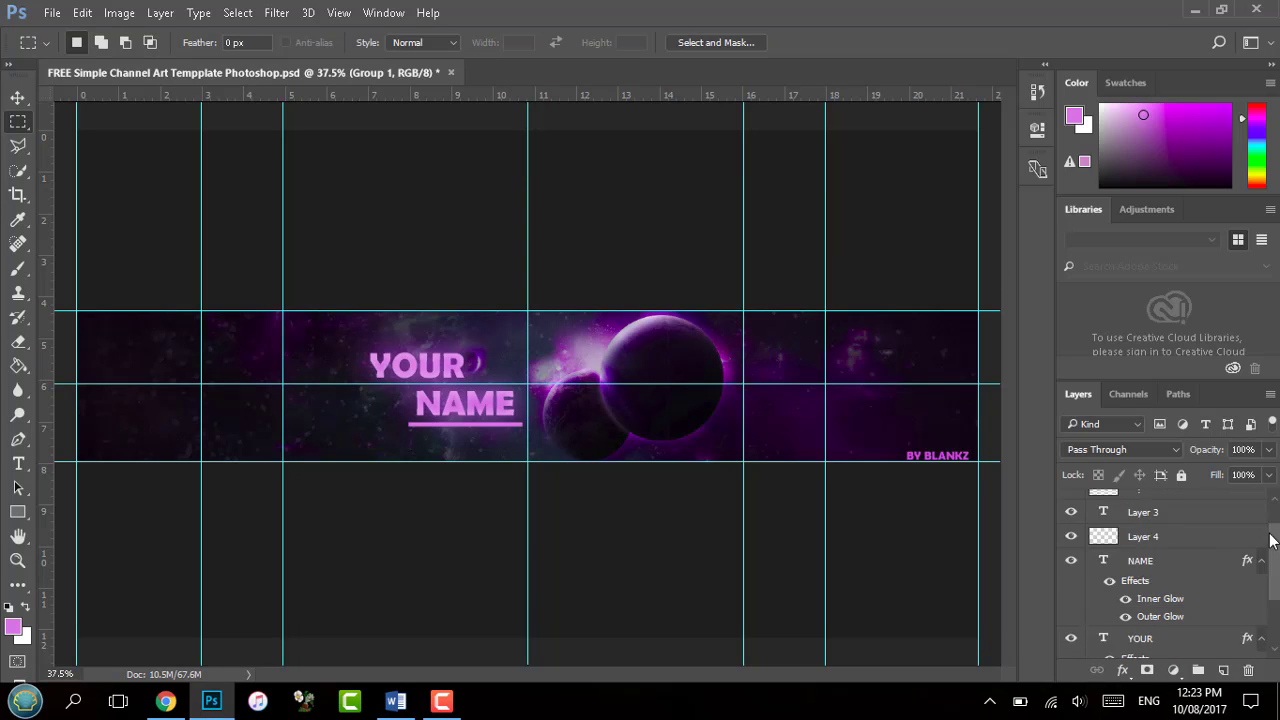
# Select the layers from BY BLANKZ down to Layer 4 and combine them into a layer group with default settings
pyautogui.scroll(2, 1150, 560)
pyautogui.click(1140, 575)
pyautogui.keyDown('shift'); pyautogui.click(1144, 512); pyautogui.keyUp('shift')
pyautogui.rightClick(1144, 512)
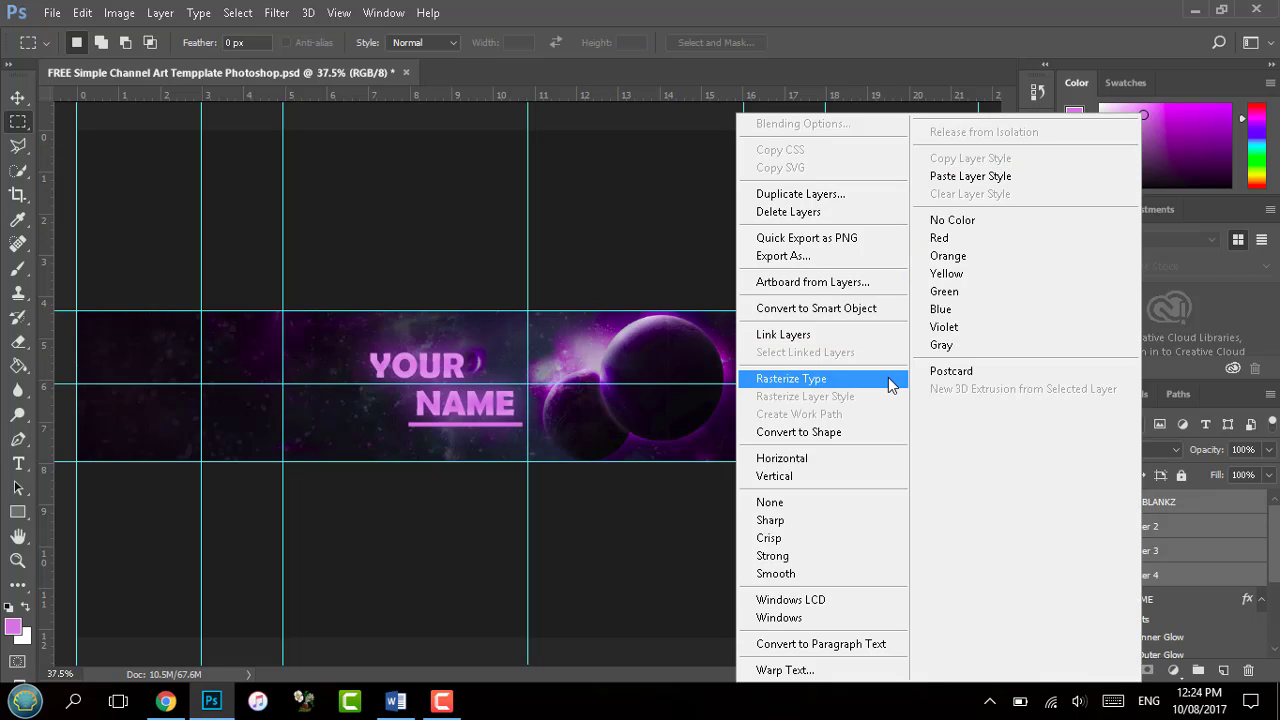
pyautogui.rightClick(1144, 450)
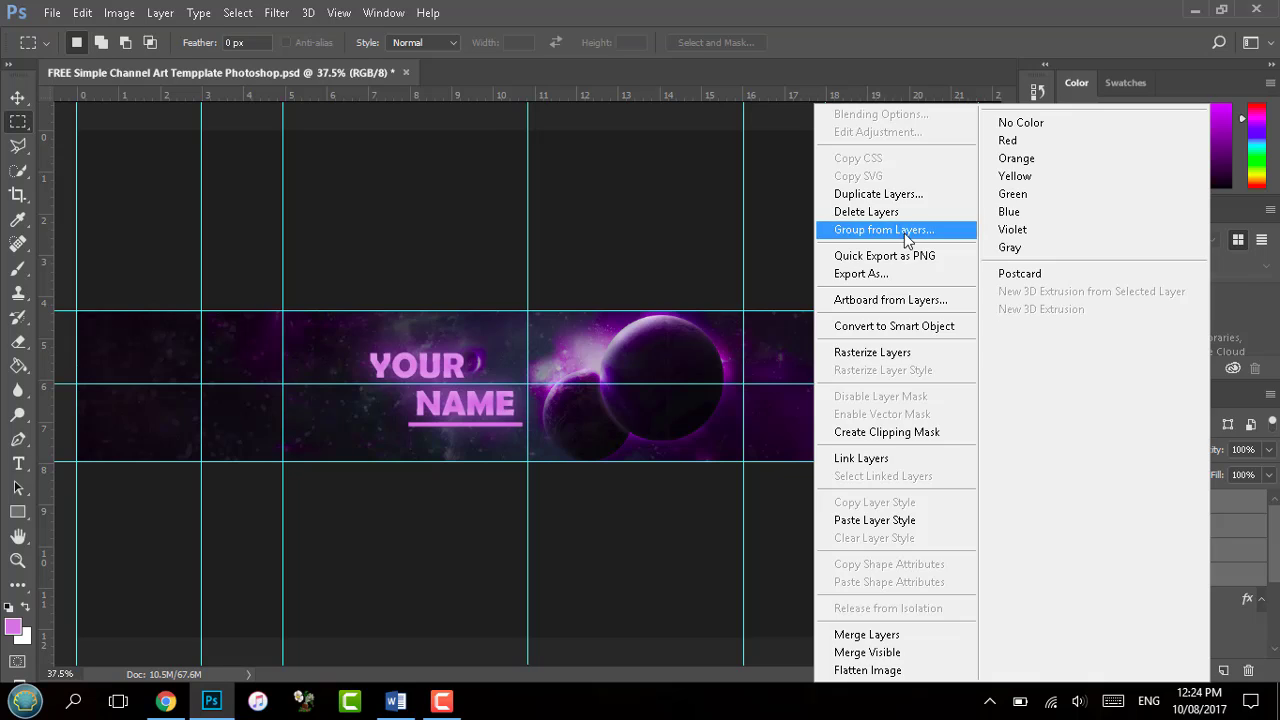
pyautogui.click(829, 240)
pyautogui.press('Return')
# Give the NAME and YOUR text layers an orange colour label
pyautogui.rightClick(1098, 511)
pyautogui.click(949, 258)
pyautogui.rightClick(1104, 616)
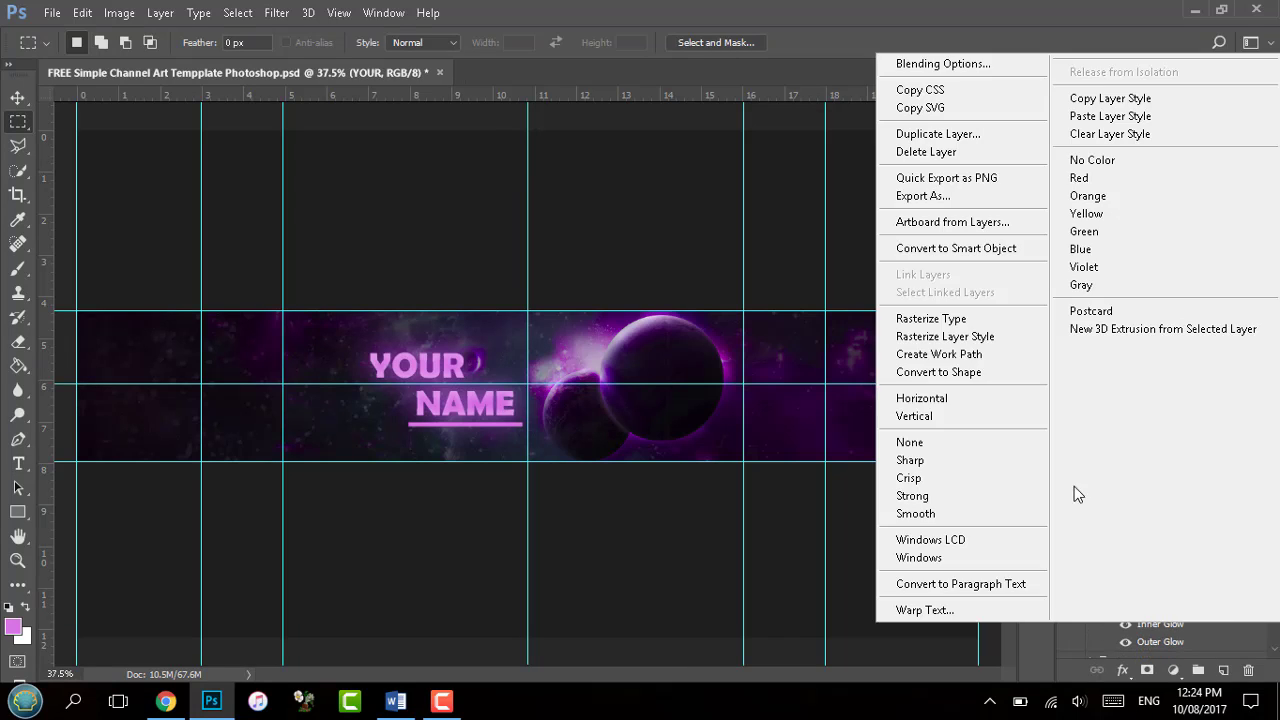
pyautogui.click(1108, 196)
# Give both layer groups, the one above Background and the one above NAME, a green colour label
pyautogui.scroll(-2, 1180, 615)
pyautogui.rightClick(1185, 622)
pyautogui.click(1120, 607)
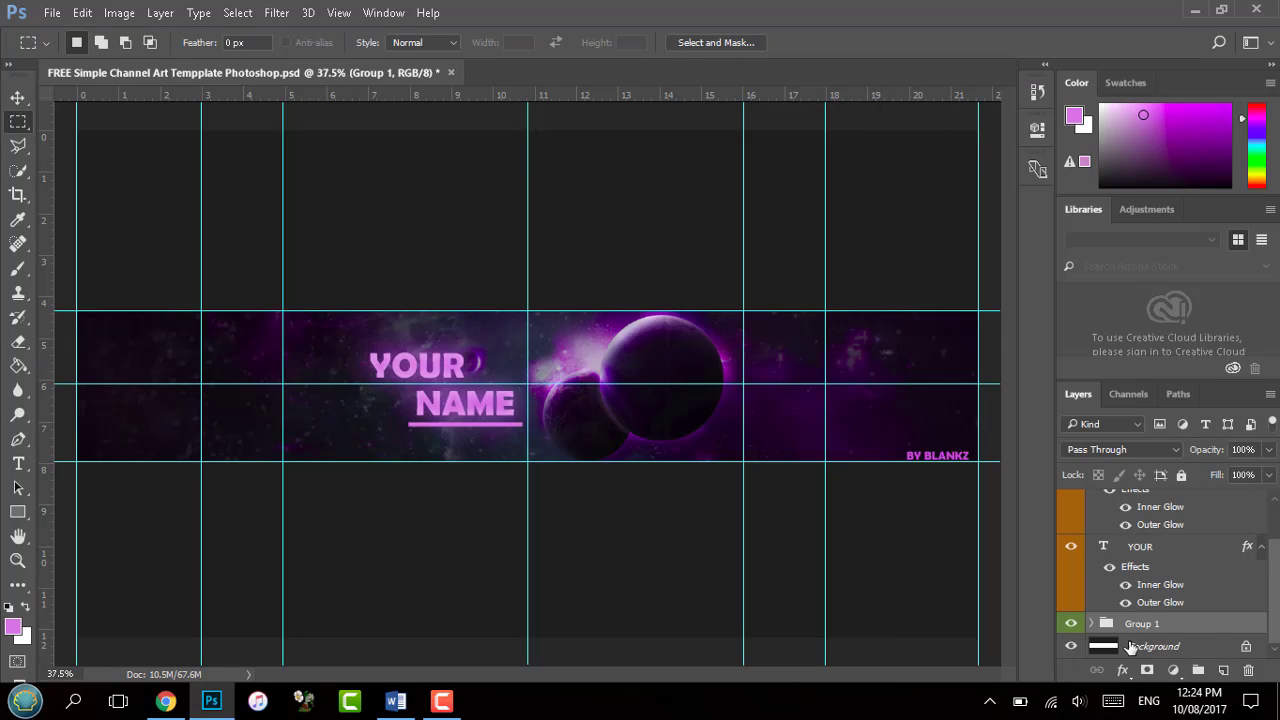
pyautogui.rightClick(1130, 642)
pyautogui.rightClick(1183, 651)
pyautogui.click(1165, 652)
pyautogui.moveTo(1272, 556); pyautogui.dragTo(1205, 95)
pyautogui.rightClick(1180, 500)
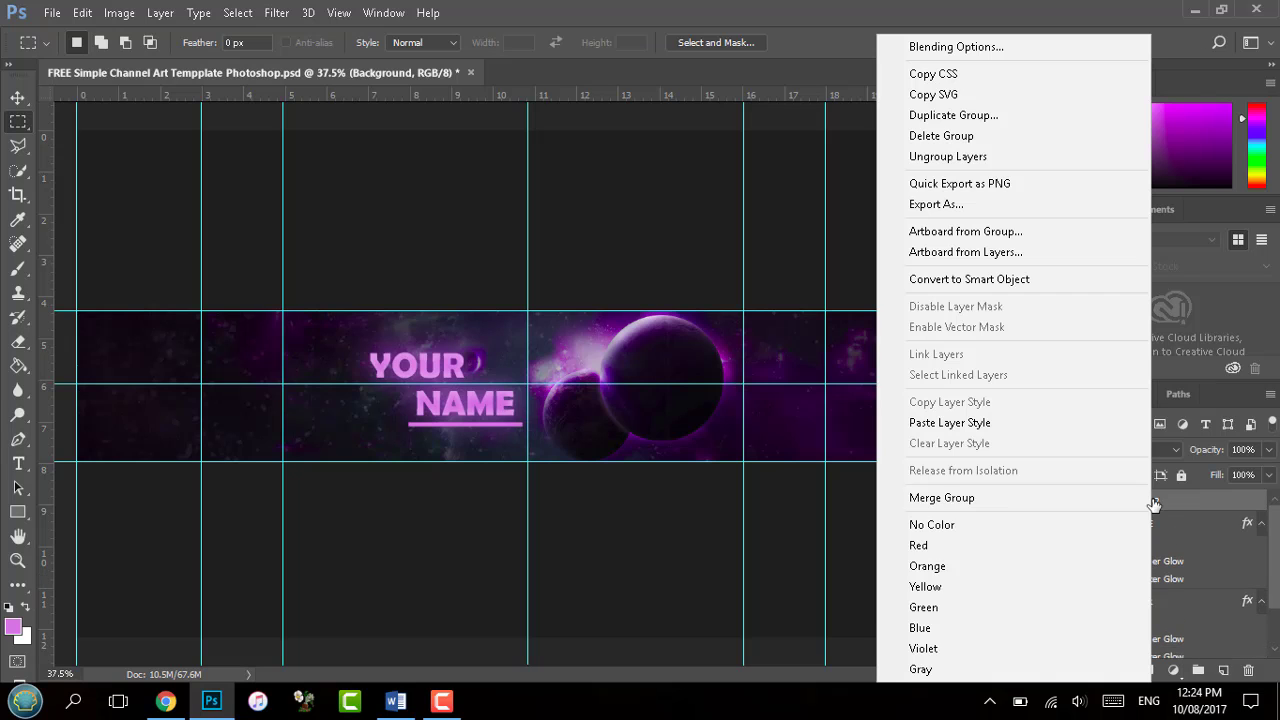
pyautogui.click(932, 606)
# Save the layered document to the Desktop as a Photoshop file named FREE Galaxy Channel Art Template Photoshop
pyautogui.click(52, 12)
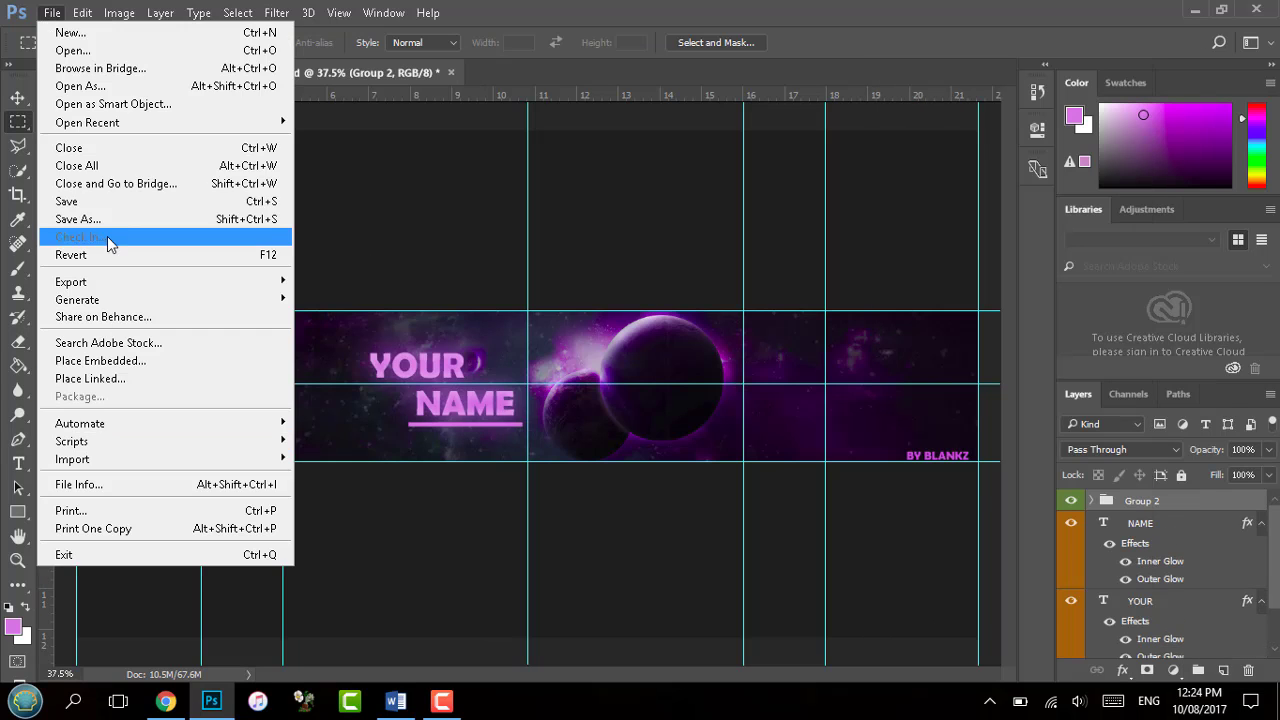
pyautogui.click(80, 219)
pyautogui.write('fREE Gal')
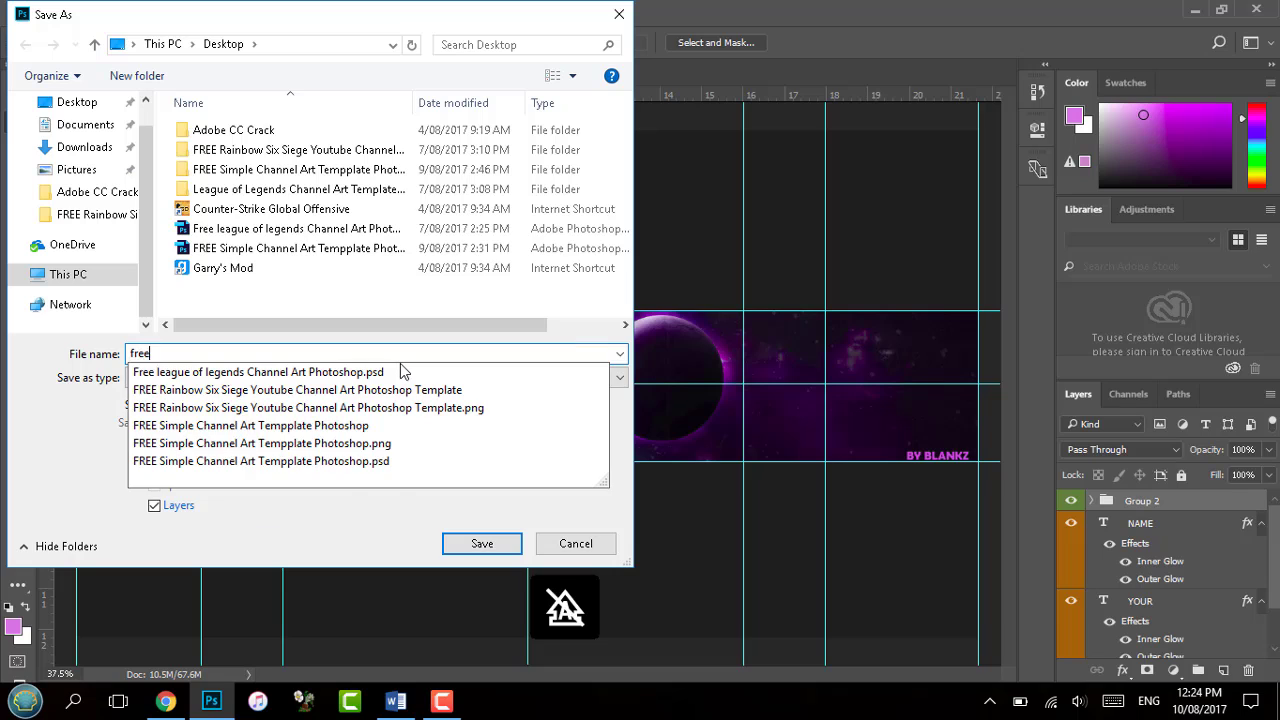
pyautogui.write('axy')
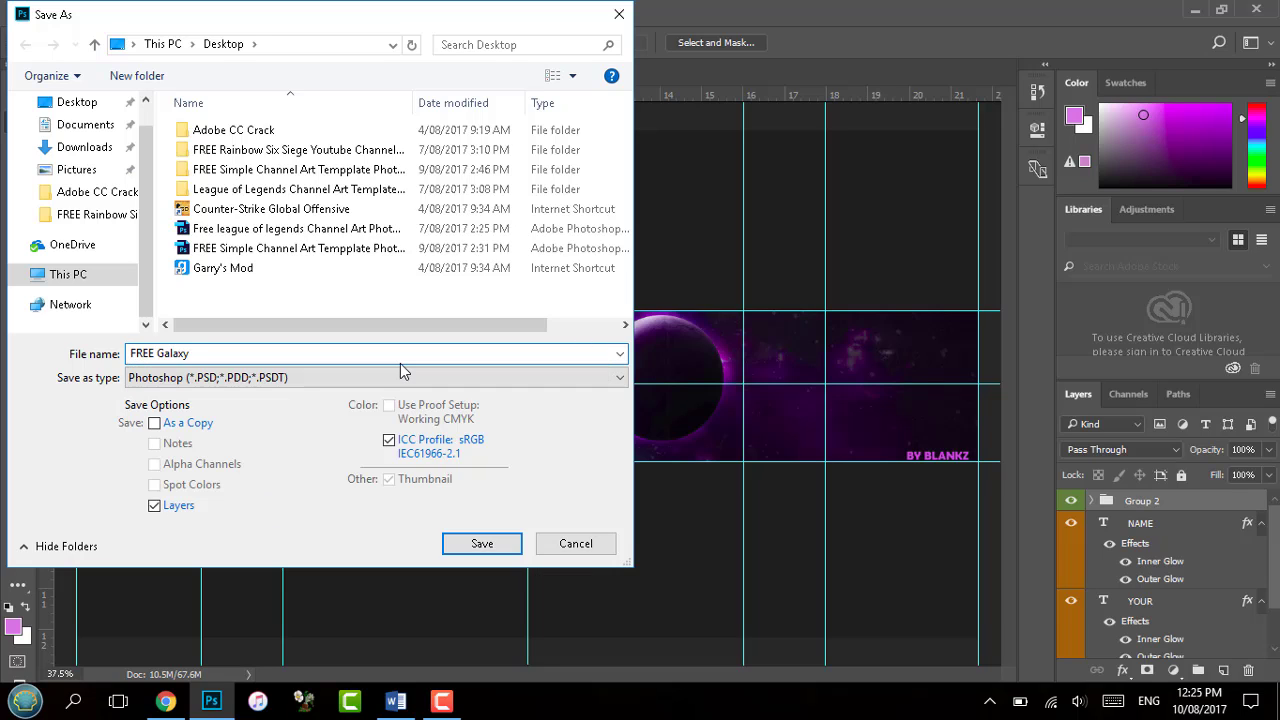
pyautogui.write(' Channel Art Template Photoshop')
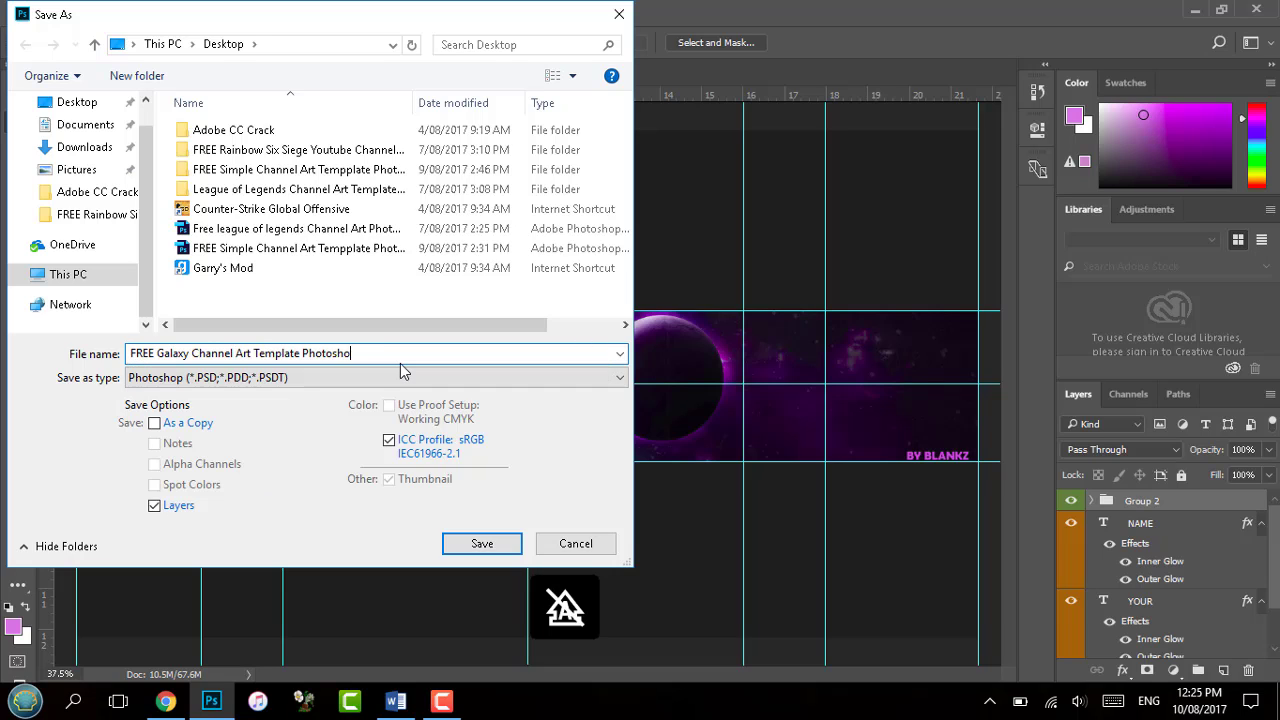
pyautogui.click(484, 543)
pyautogui.click(867, 205)
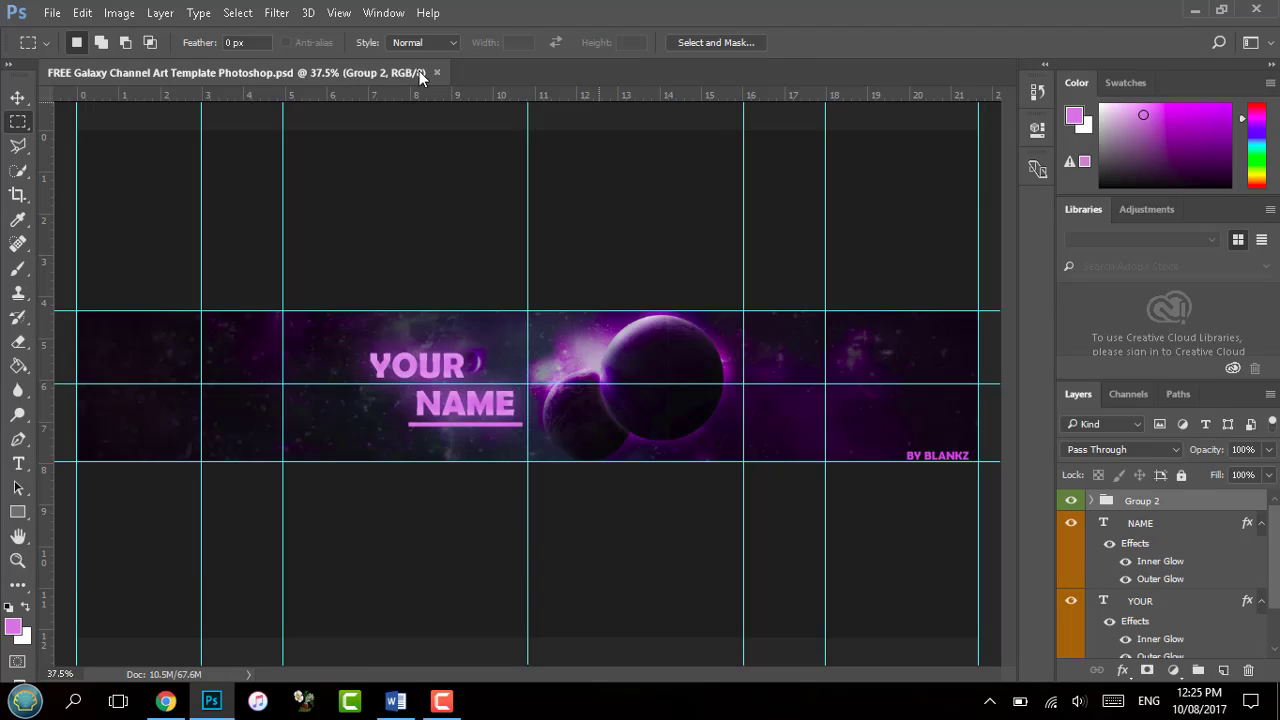
# Save a PNG version of the banner to the Desktop under the same file name, accepting the PNG options
pyautogui.click(52, 12)
pyautogui.click(60, 137)
pyautogui.click(390, 377)
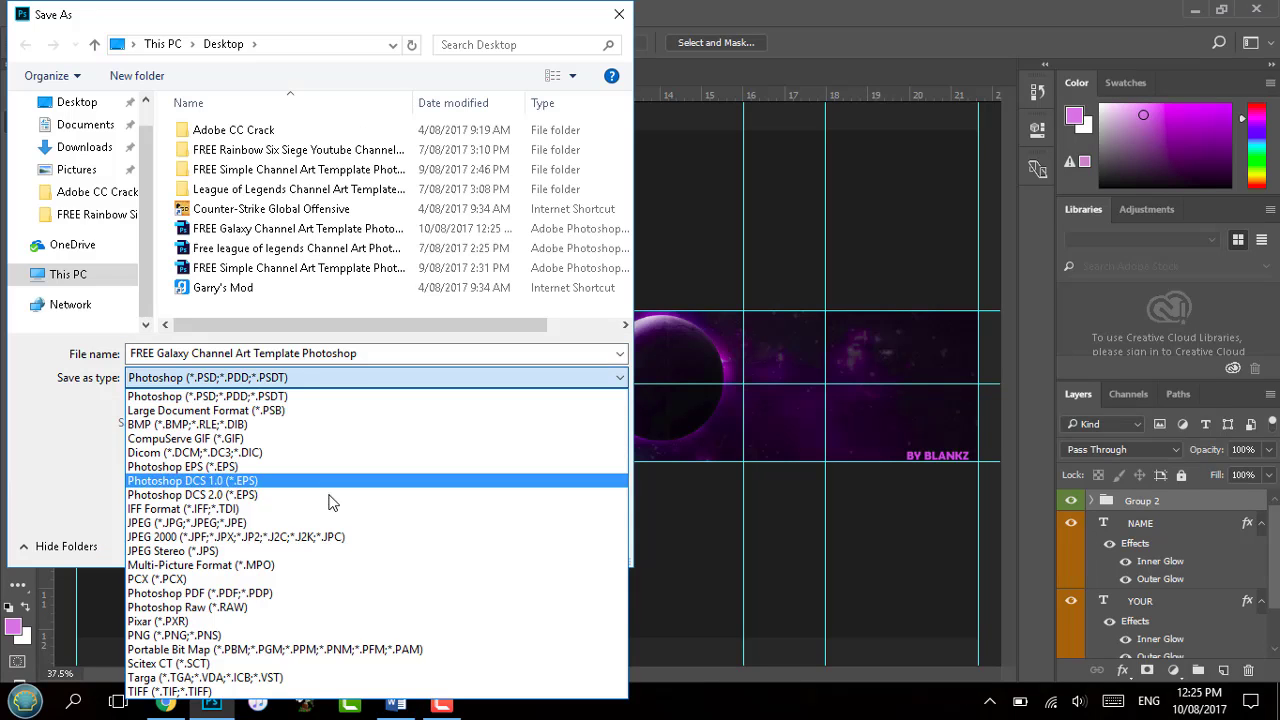
pyautogui.click(300, 635)
pyautogui.click(481, 543)
pyautogui.click(688, 216)
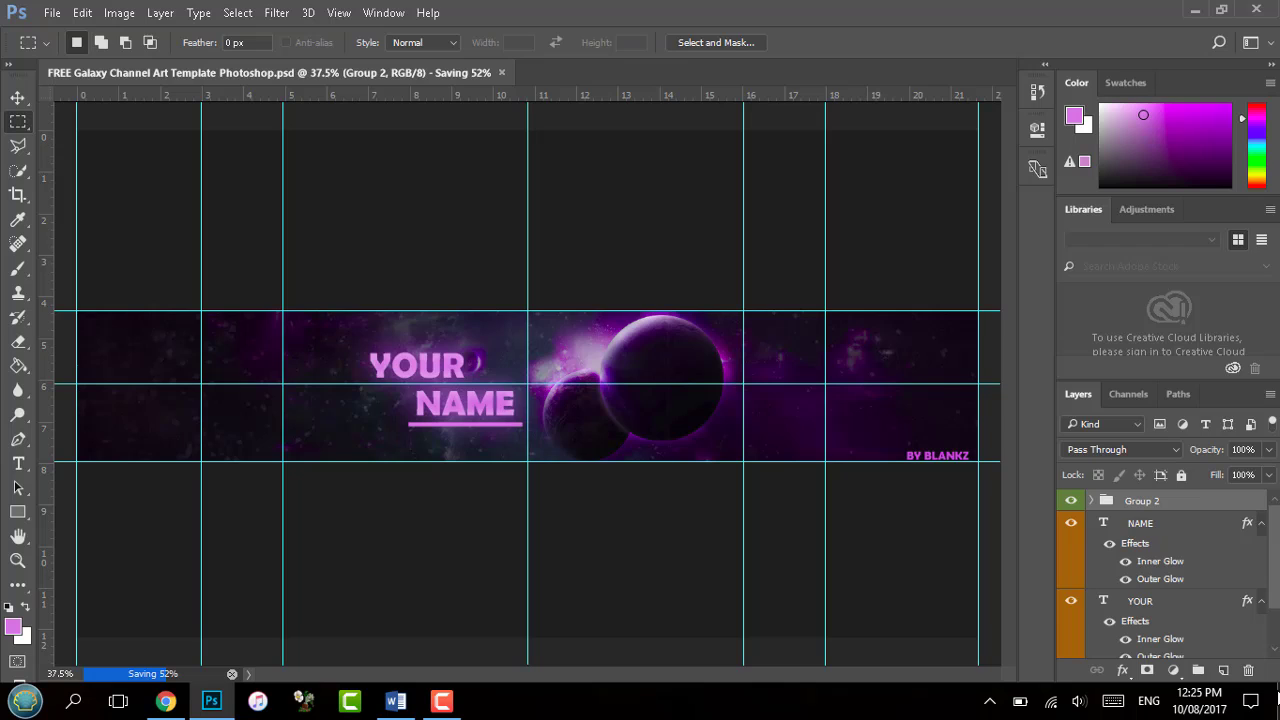
pyautogui.click(1278, 692)
pyautogui.click(166, 701)
pyautogui.click(1265, 44)
pyautogui.click(442, 701)
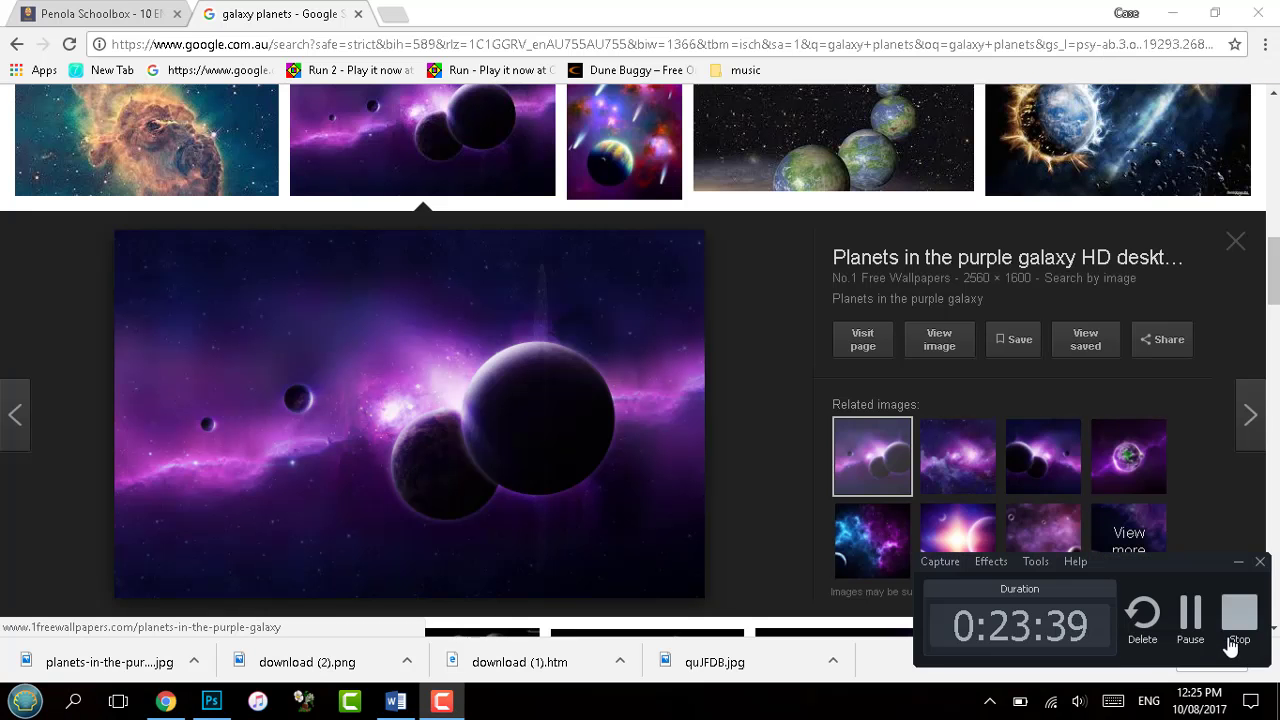
pyautogui.click(1231, 643)
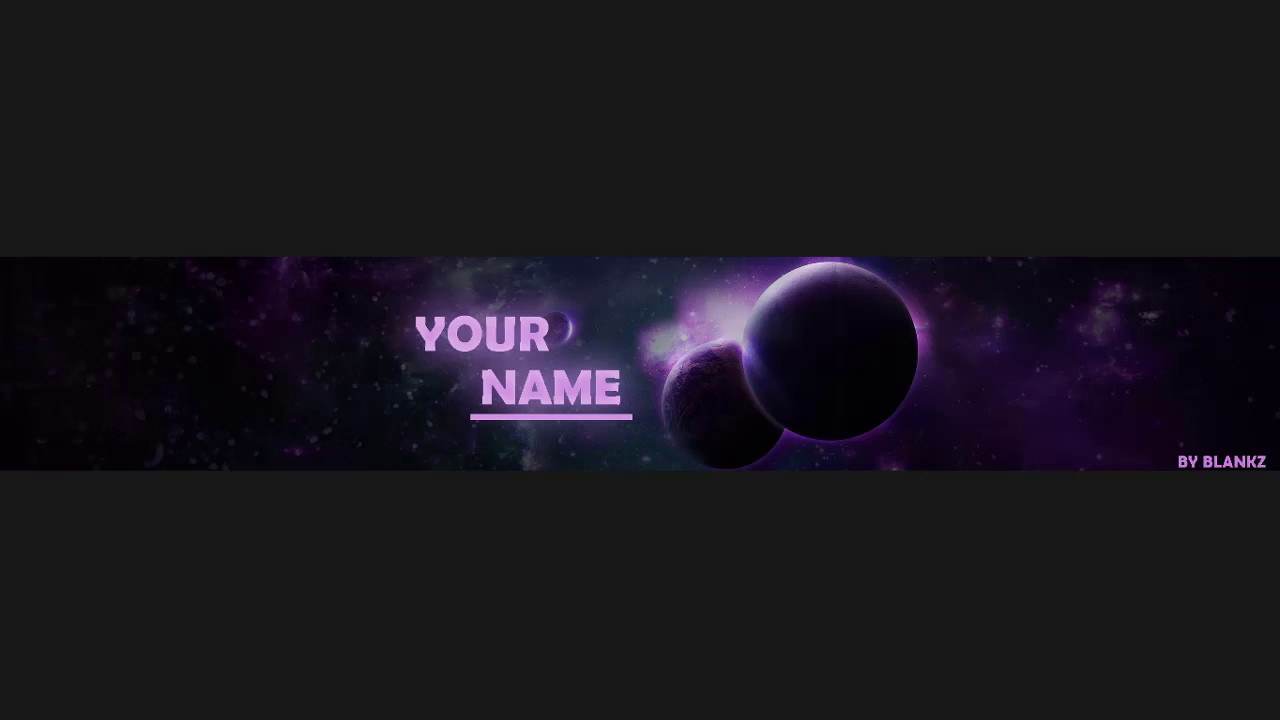